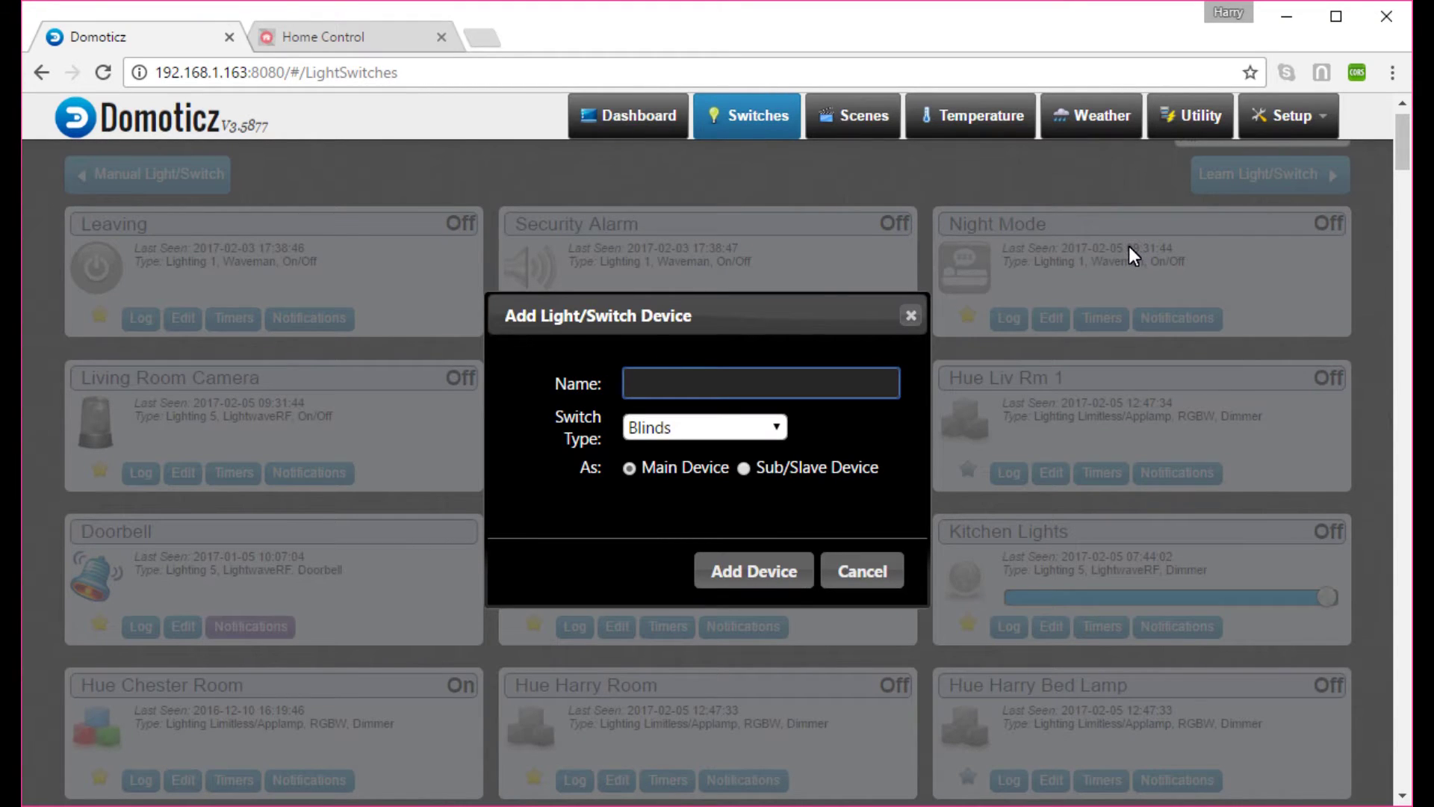
# Add the learned device as a main Push On Button switch named Status 2 On
pyautogui.write('Status 2 On')
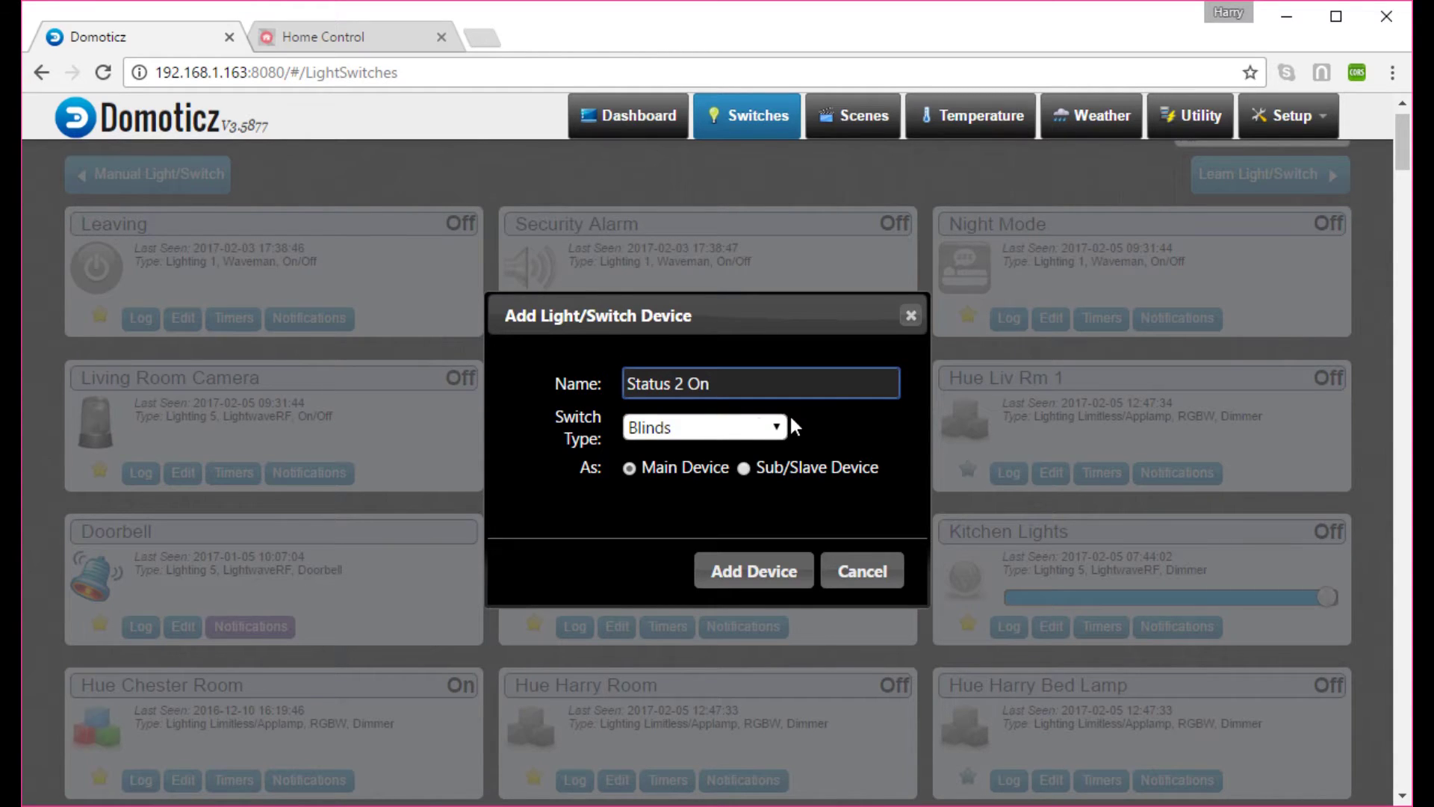
pyautogui.click(756, 423)
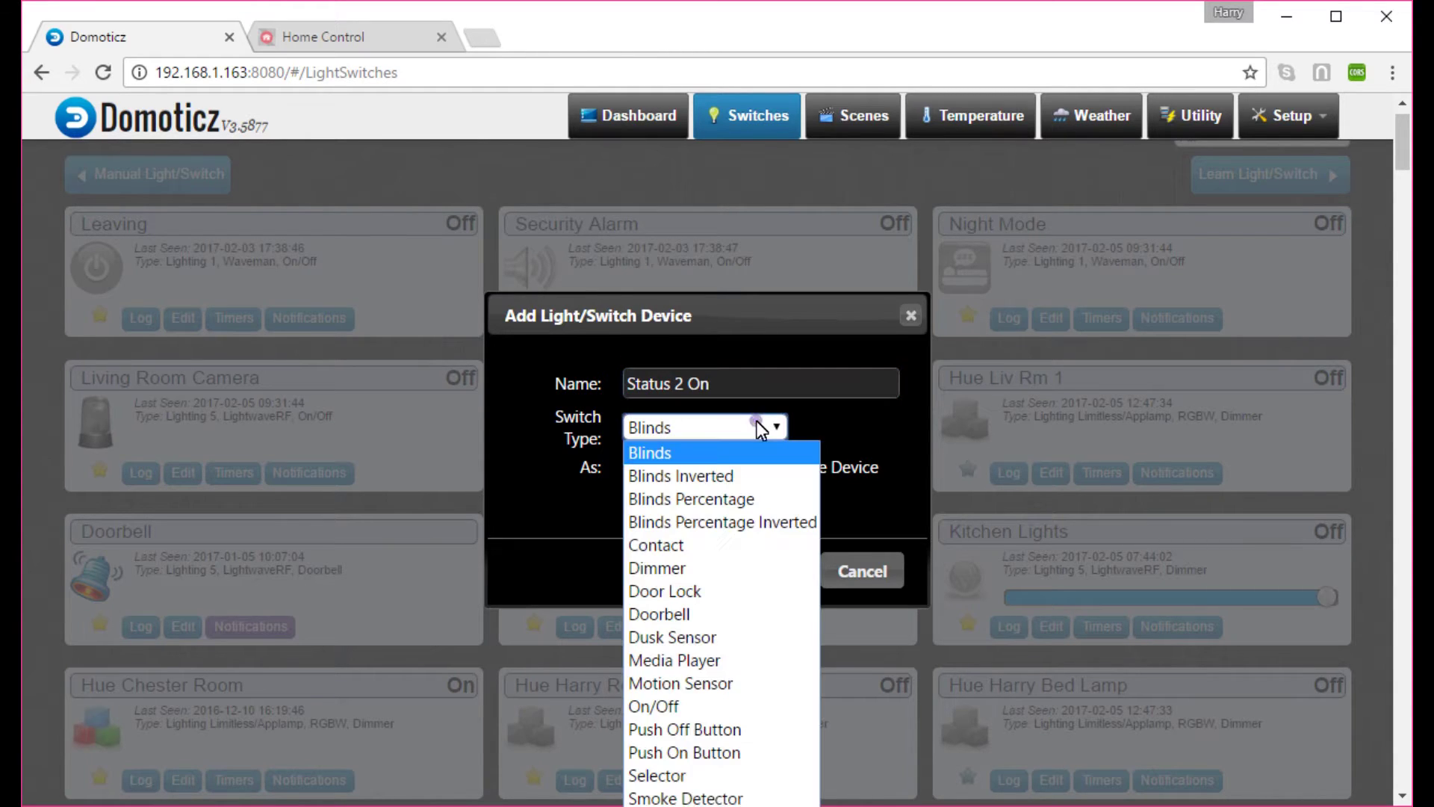
pyautogui.click(697, 751)
pyautogui.click(757, 572)
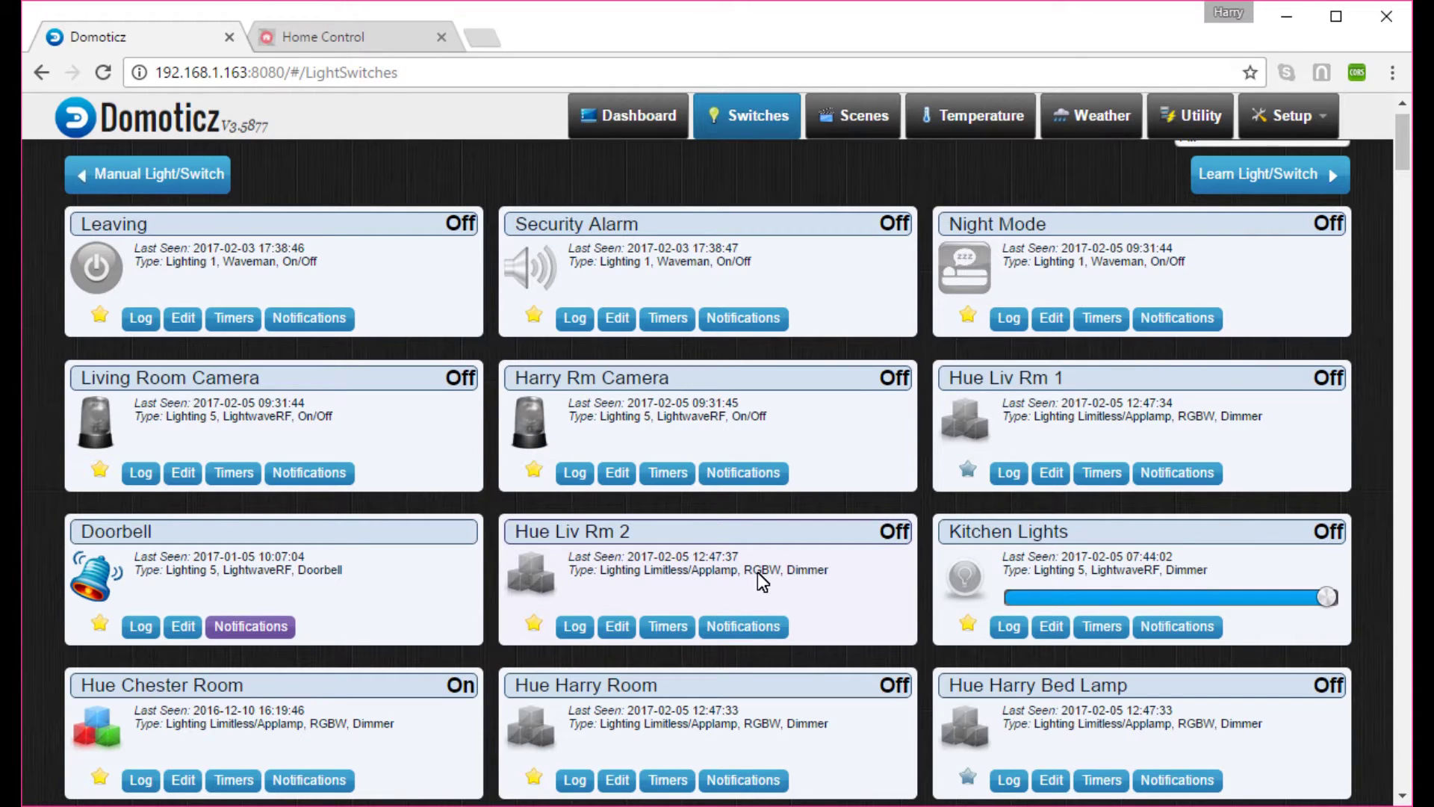
# Learn a second switch and add it as a main Push Off Button device named Status 2 Off
pyautogui.click(1270, 173)
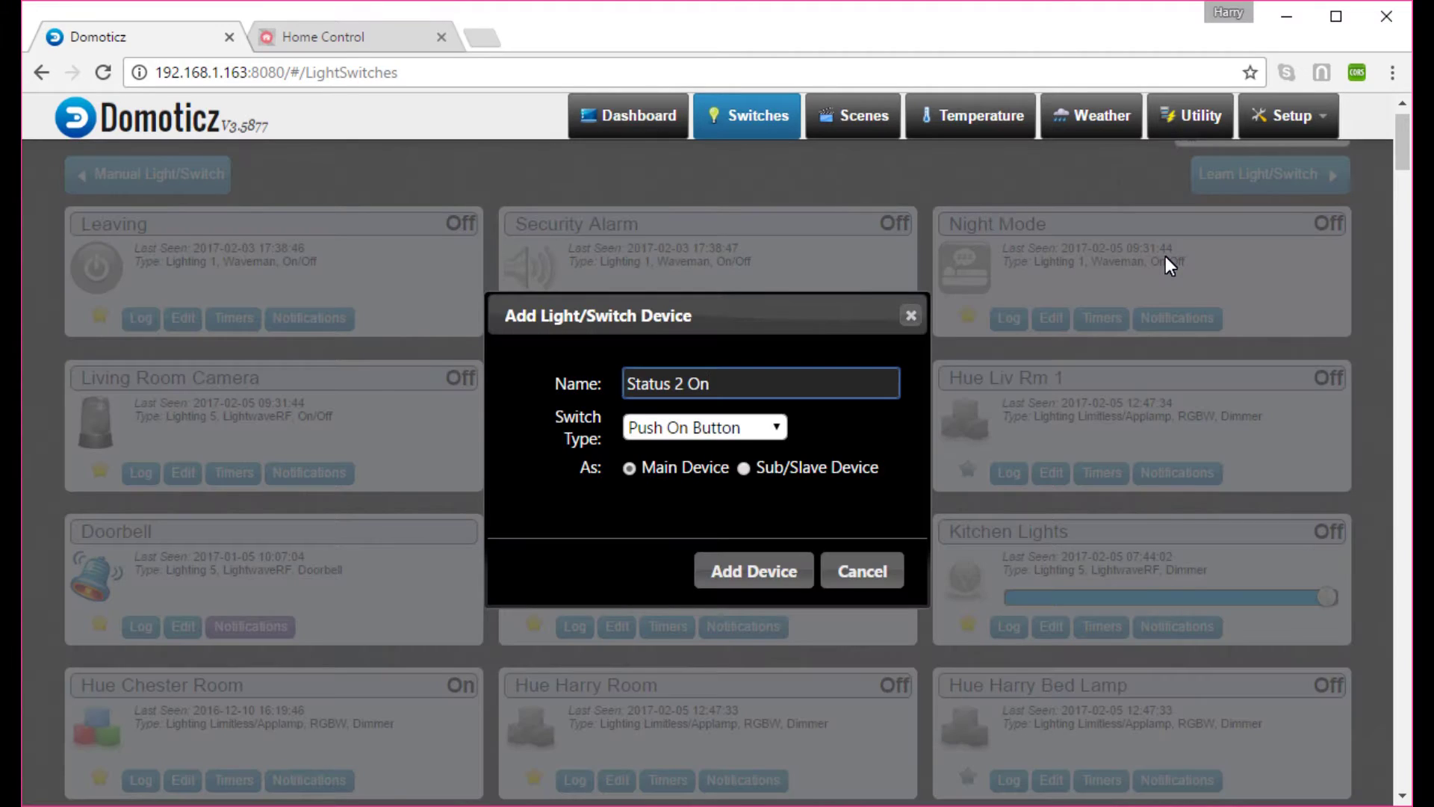
pyautogui.press('BackSpace')
pyautogui.write('ff')
pyautogui.click(729, 427)
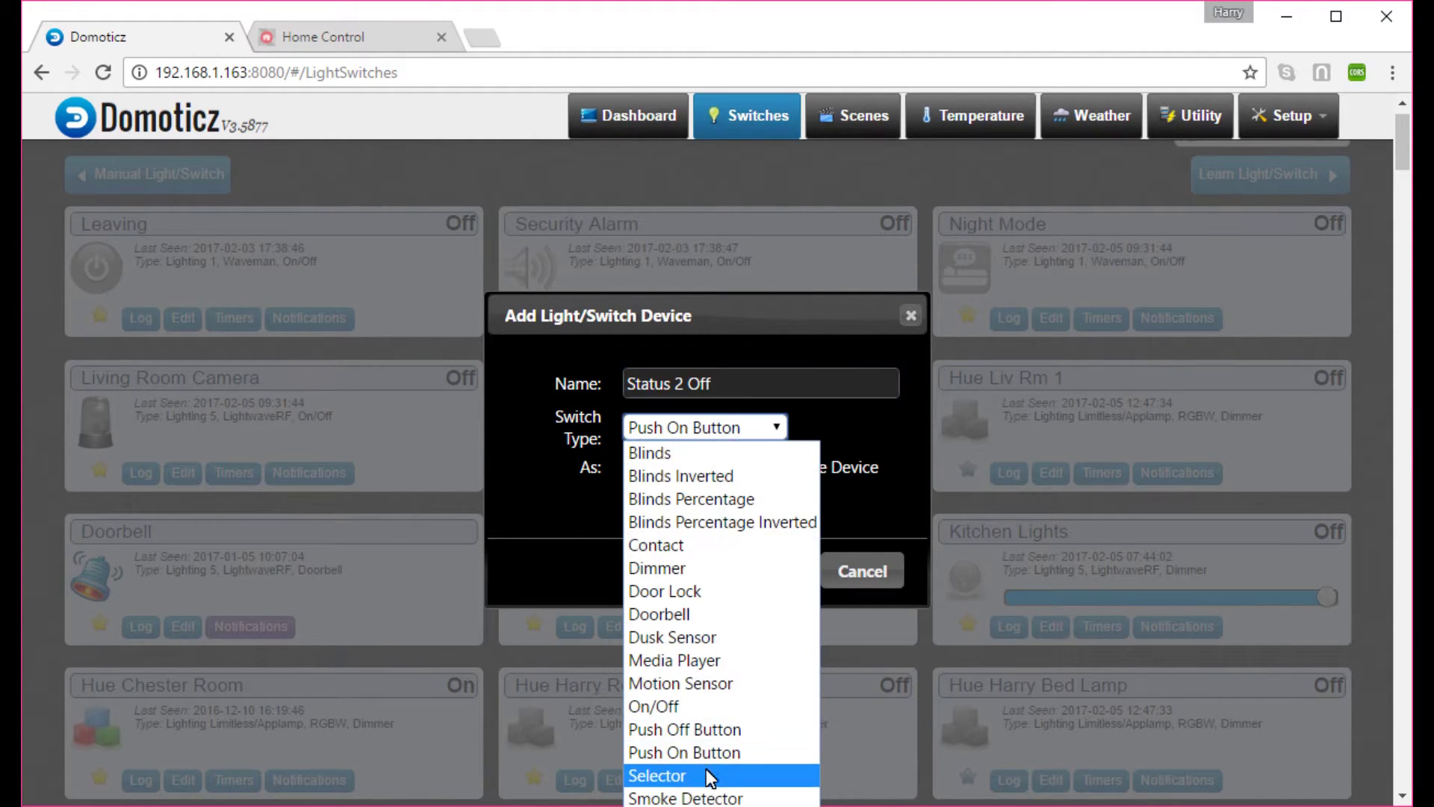
pyautogui.click(730, 729)
pyautogui.click(782, 569)
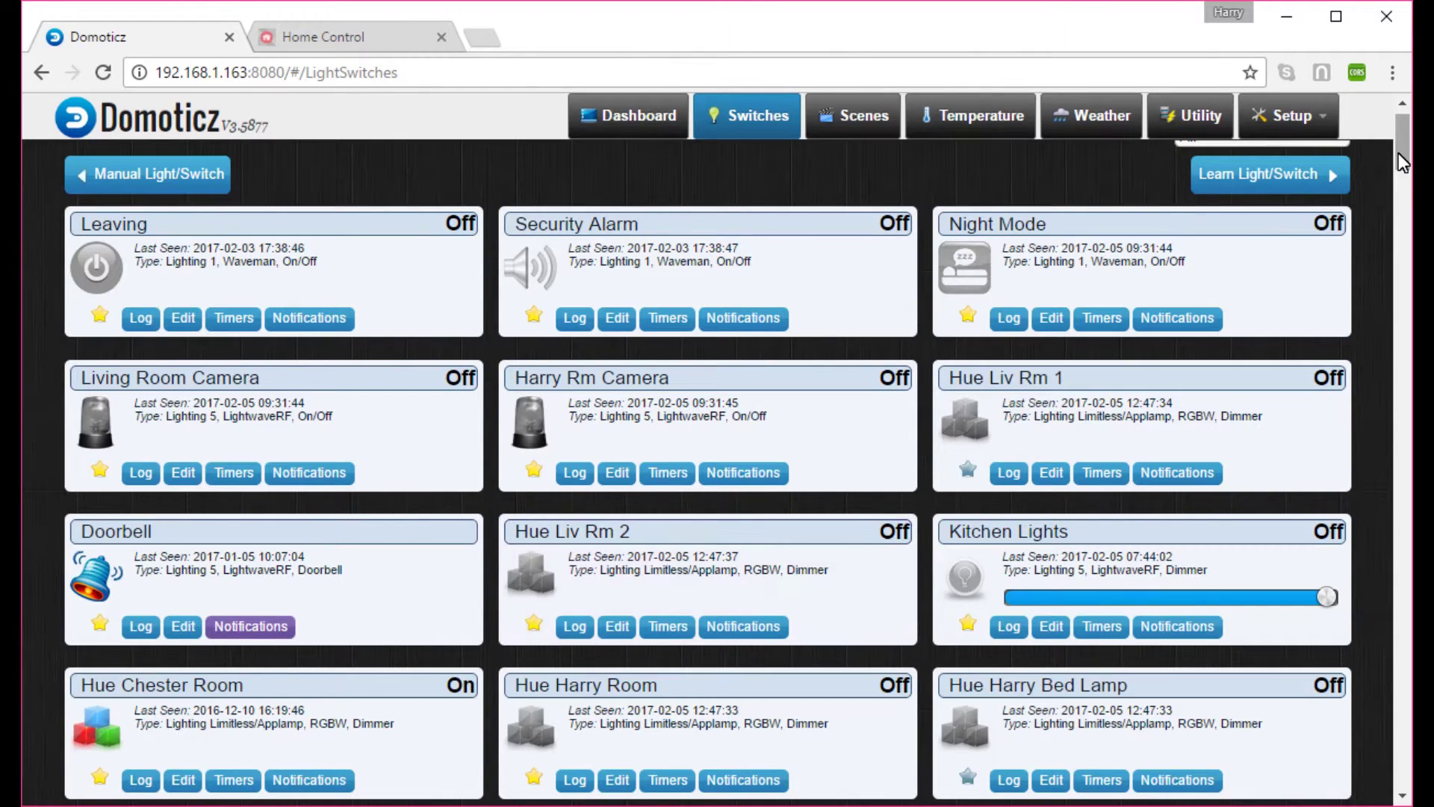
# Rename the Status 2 On switch as Hall Cam On and save it
pyautogui.moveTo(1401, 149); pyautogui.dragTo(1360, 790)
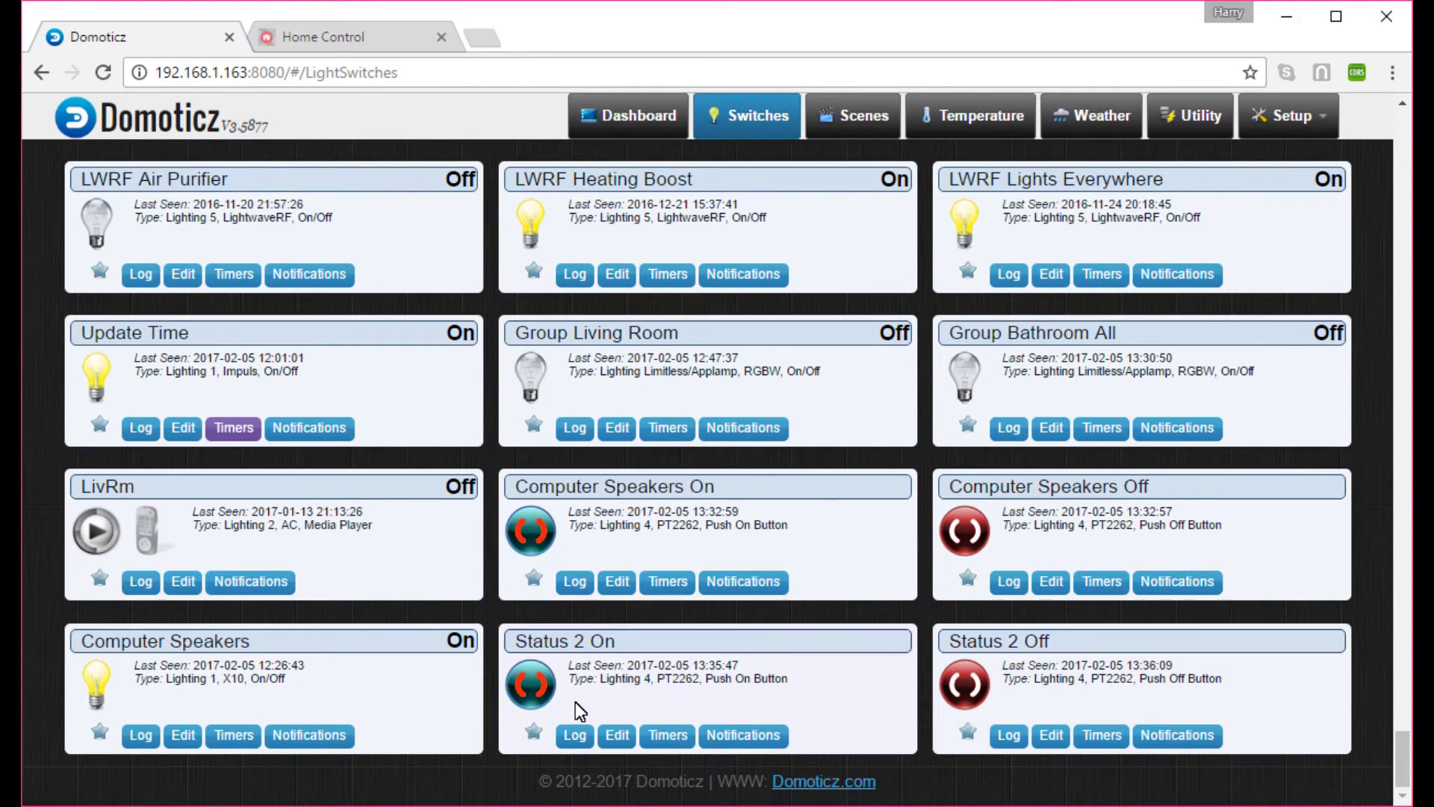
pyautogui.hotkey('ctrl', 'Tab')
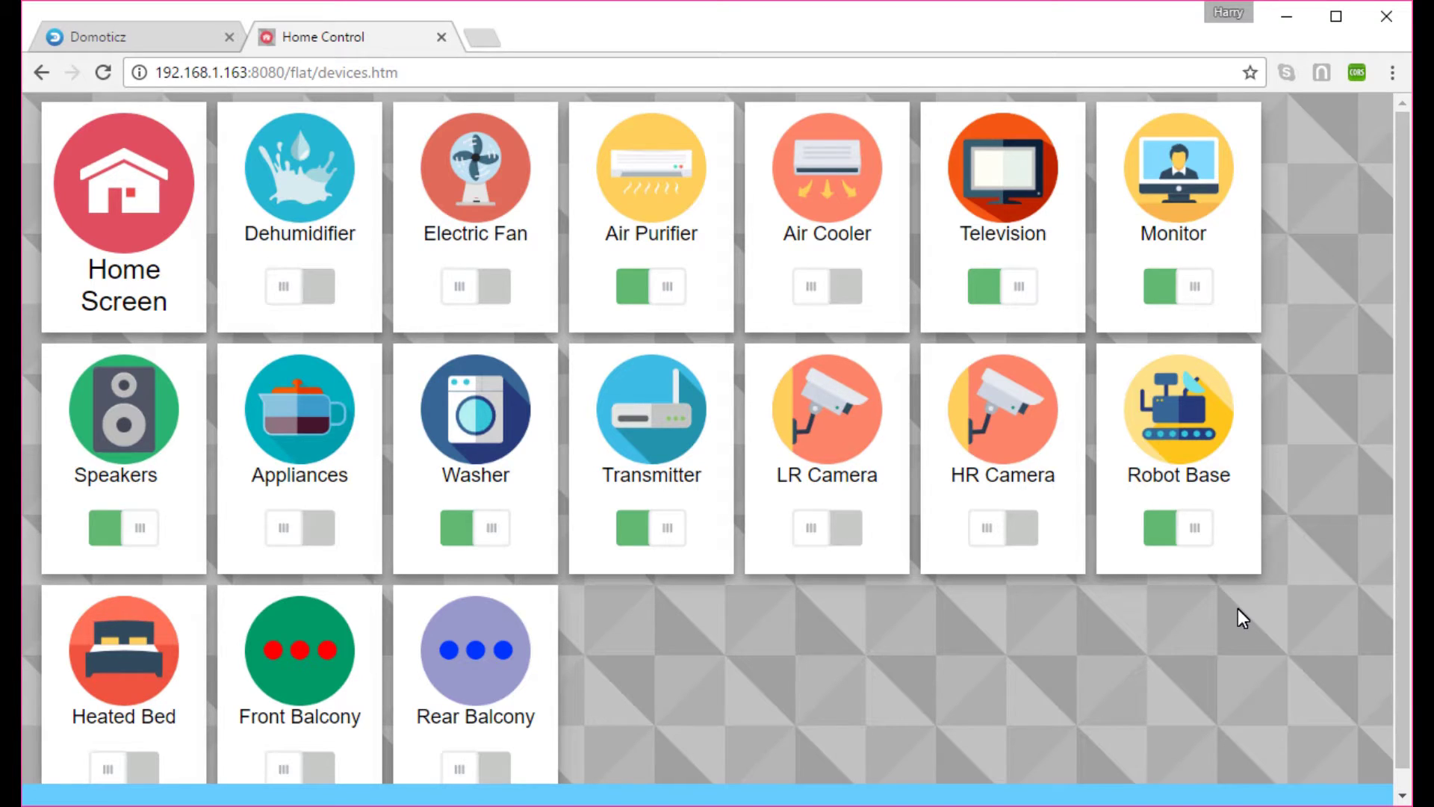
pyautogui.hotkey('ctrl', 'Tab')
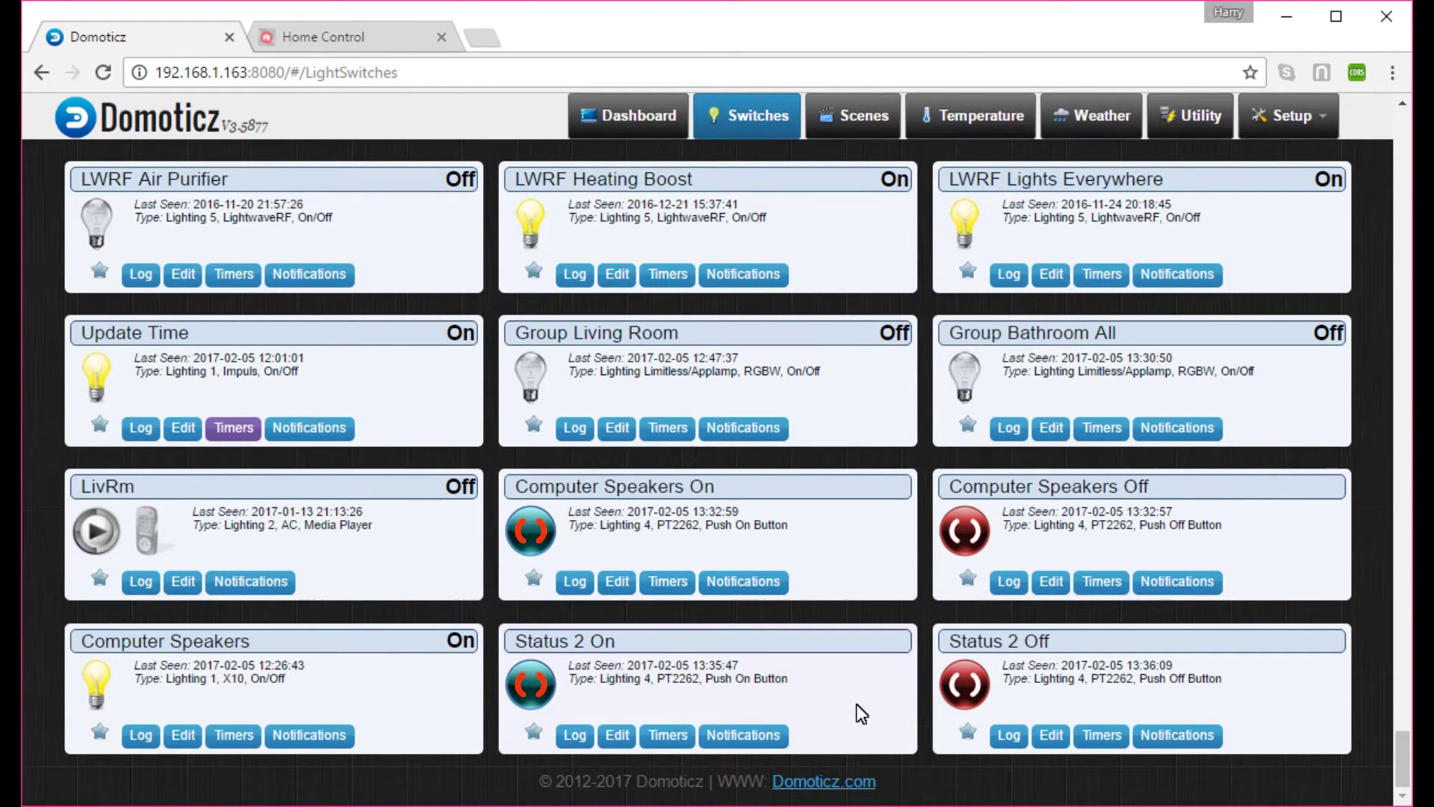
pyautogui.click(616, 735)
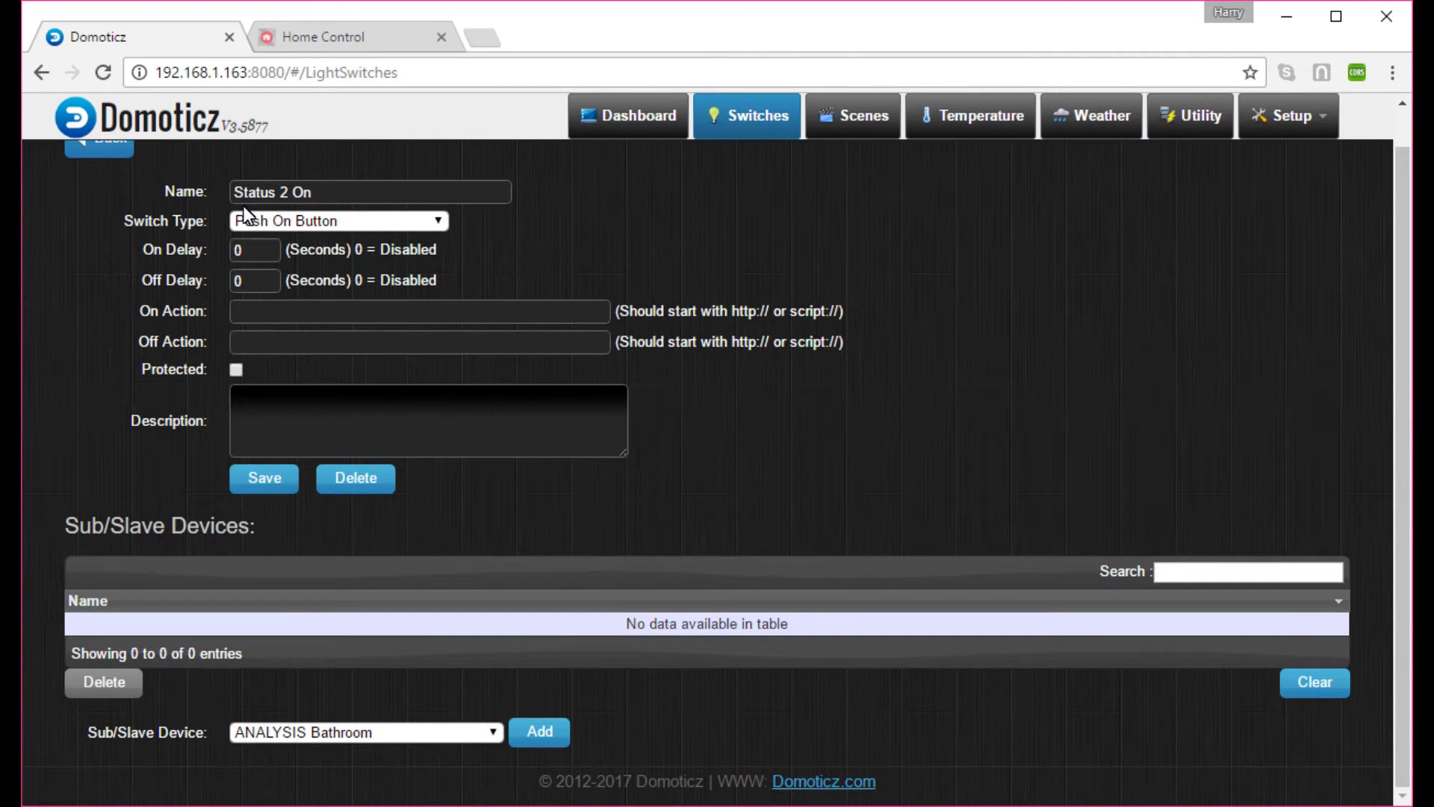
pyautogui.moveTo(289, 192); pyautogui.dragTo(181, 183)
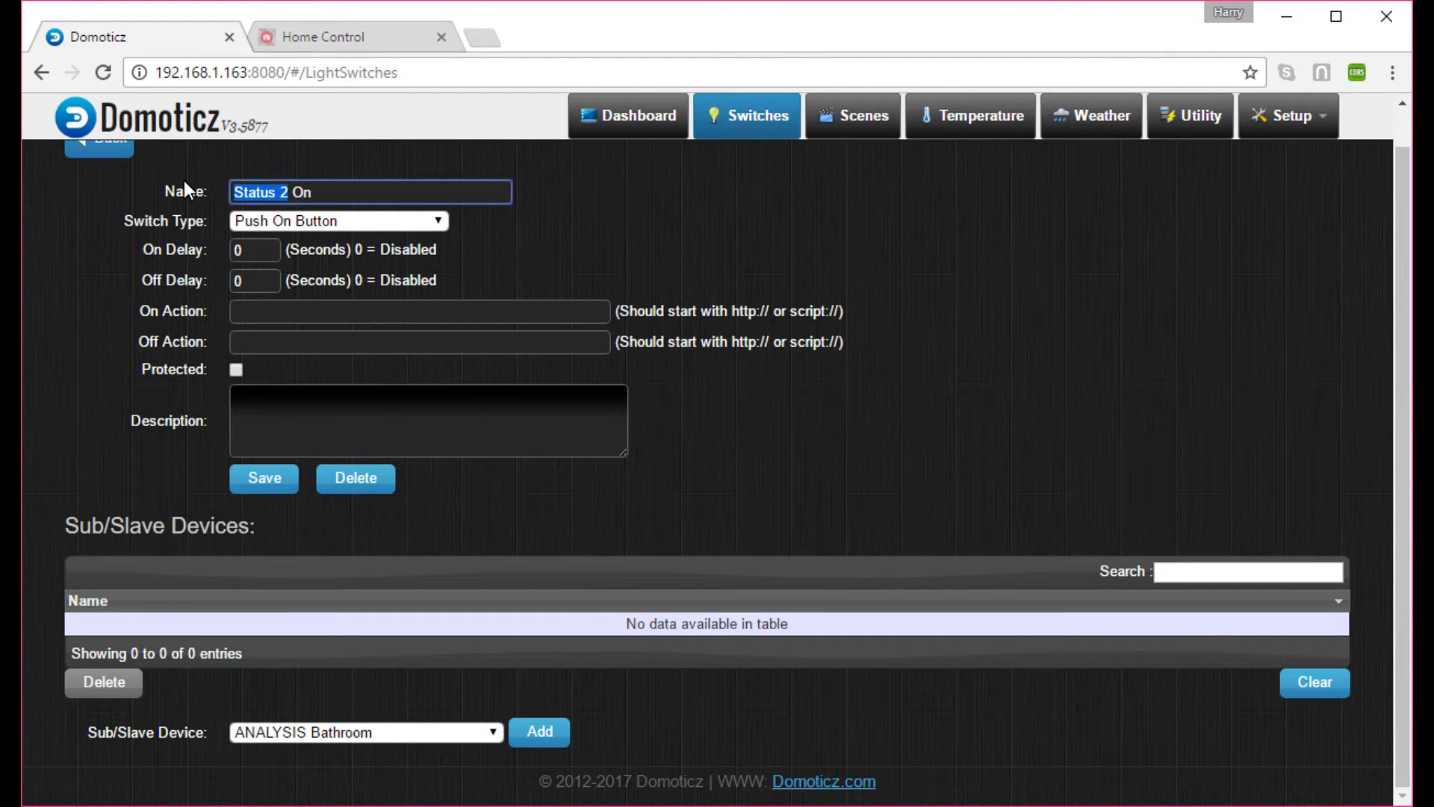
pyautogui.write('Hall Cam')
pyautogui.click(258, 477)
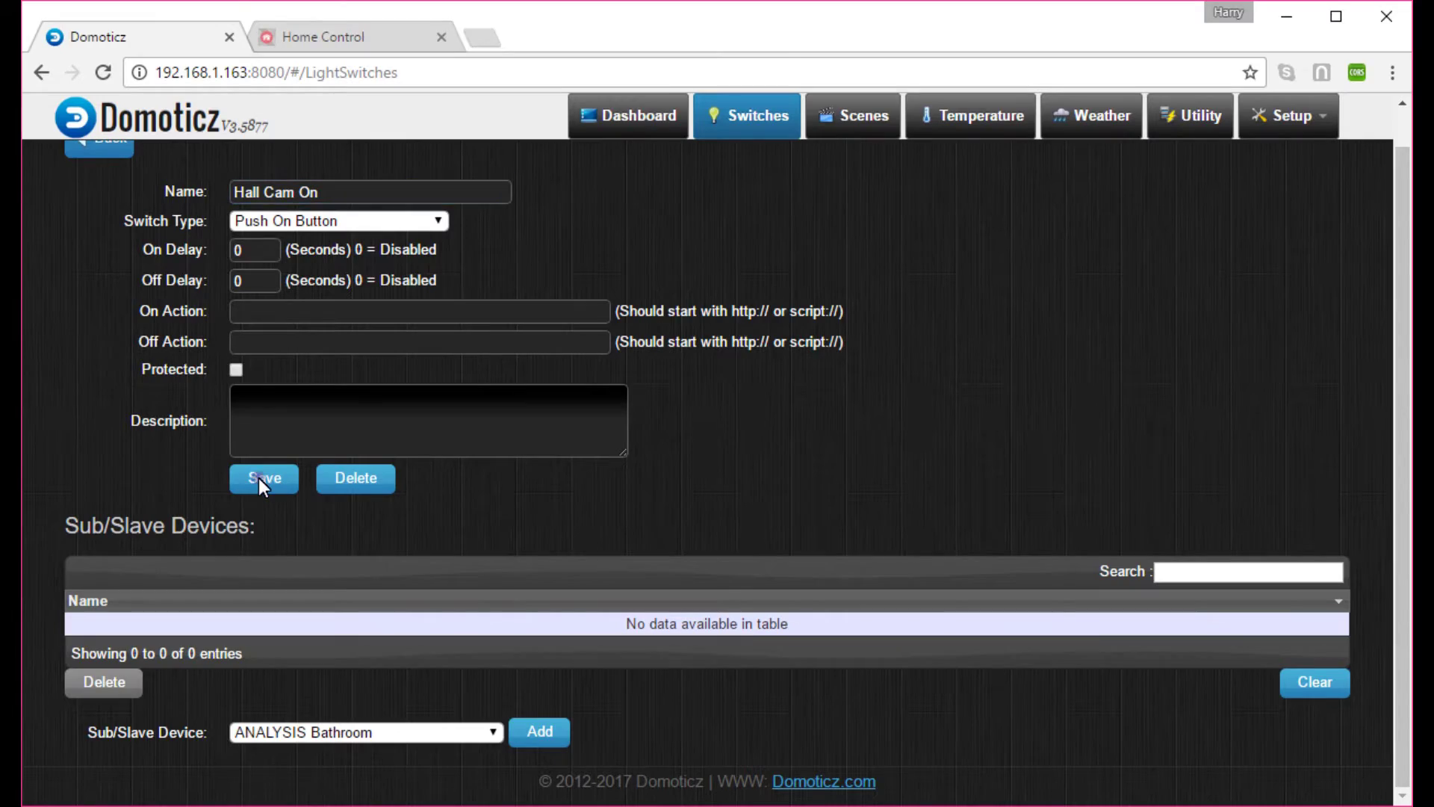
# Rename the Status 2 Off switch as Hall Cam Off and save it
pyautogui.scroll(-20, 1371, 281)
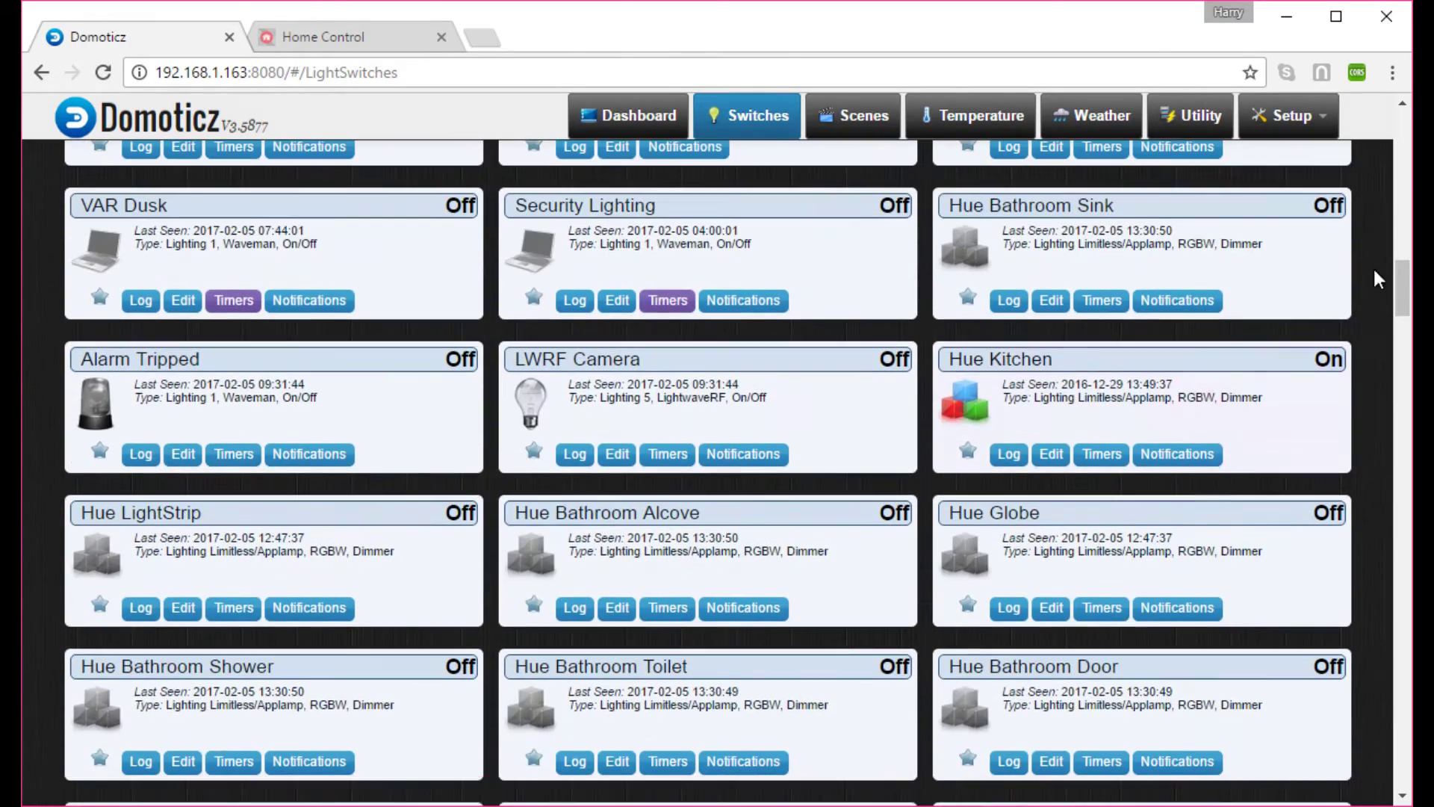
pyautogui.moveTo(1400, 311); pyautogui.dragTo(1388, 682)
pyautogui.scroll(-10, 1387, 682)
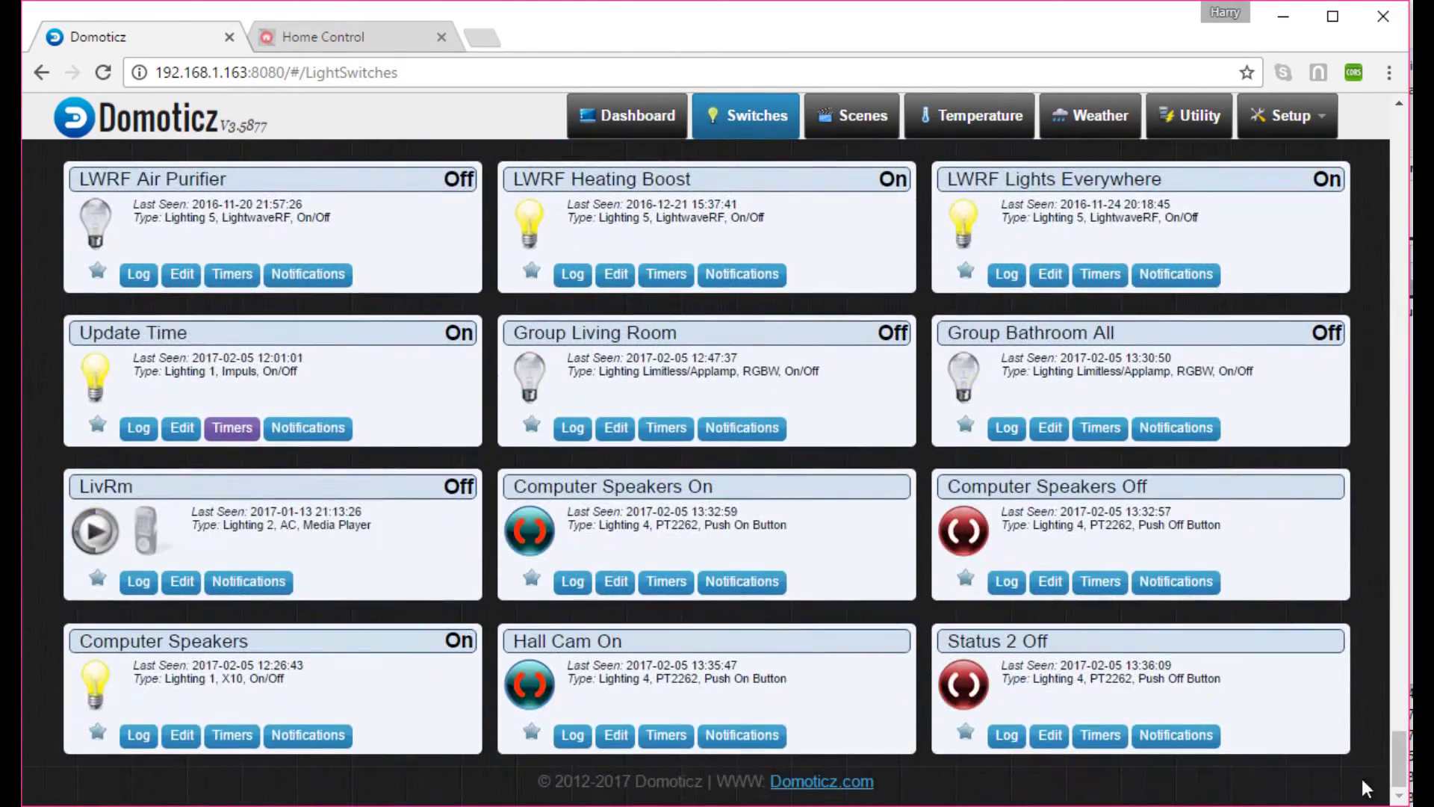
pyautogui.click(1048, 732)
pyautogui.moveTo(296, 226); pyautogui.dragTo(116, 230)
pyautogui.press('BackSpace')
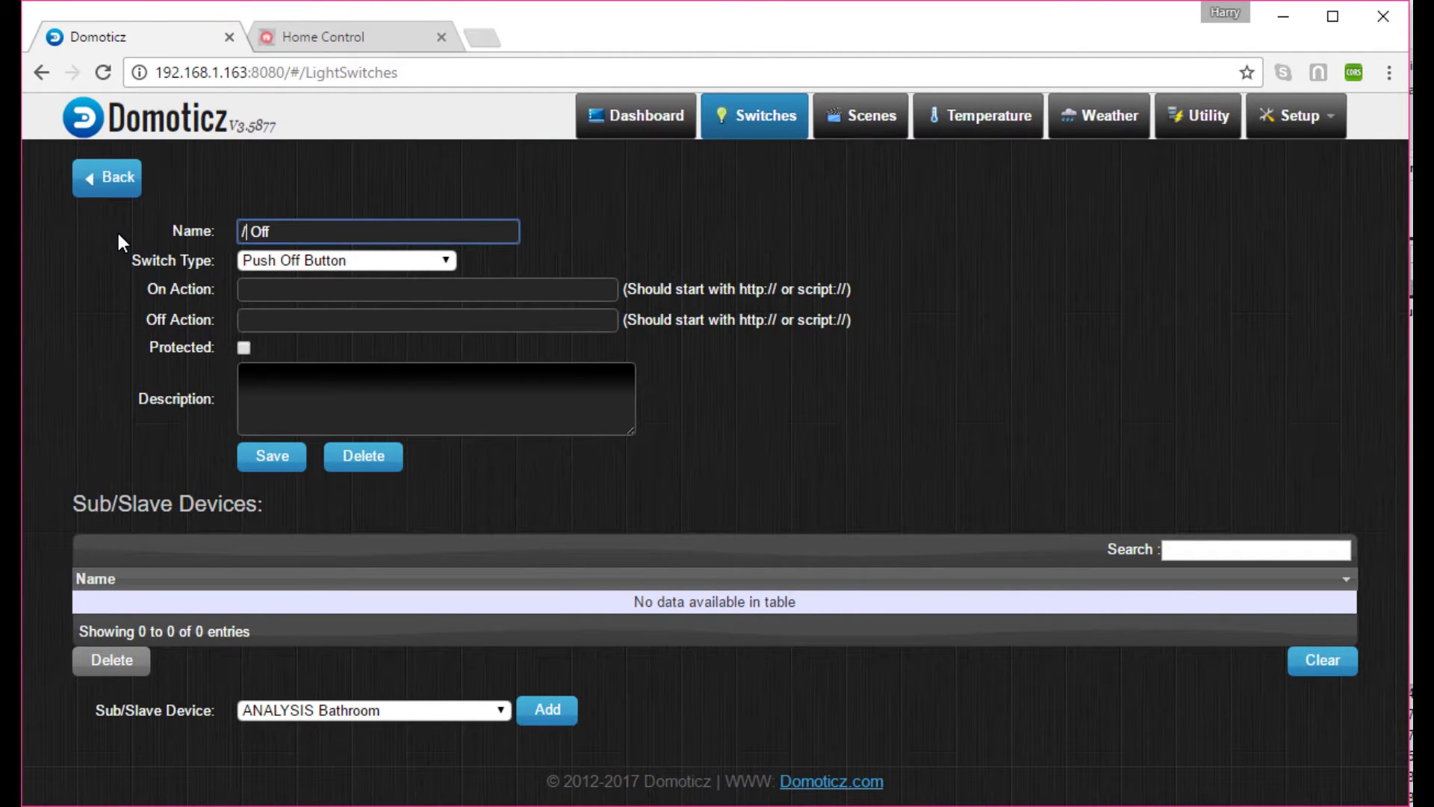
pyautogui.write('Hall Cam')
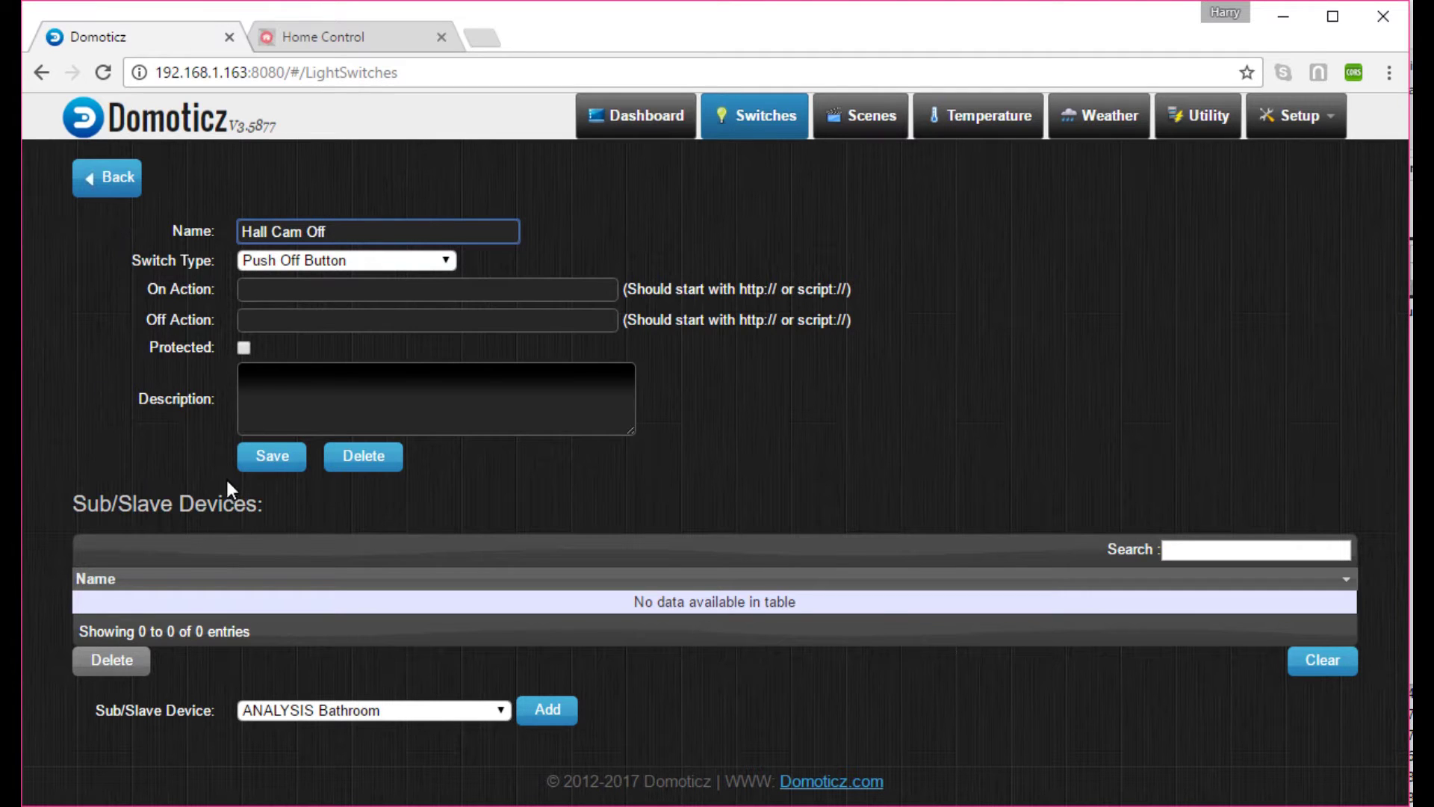
pyautogui.click(286, 459)
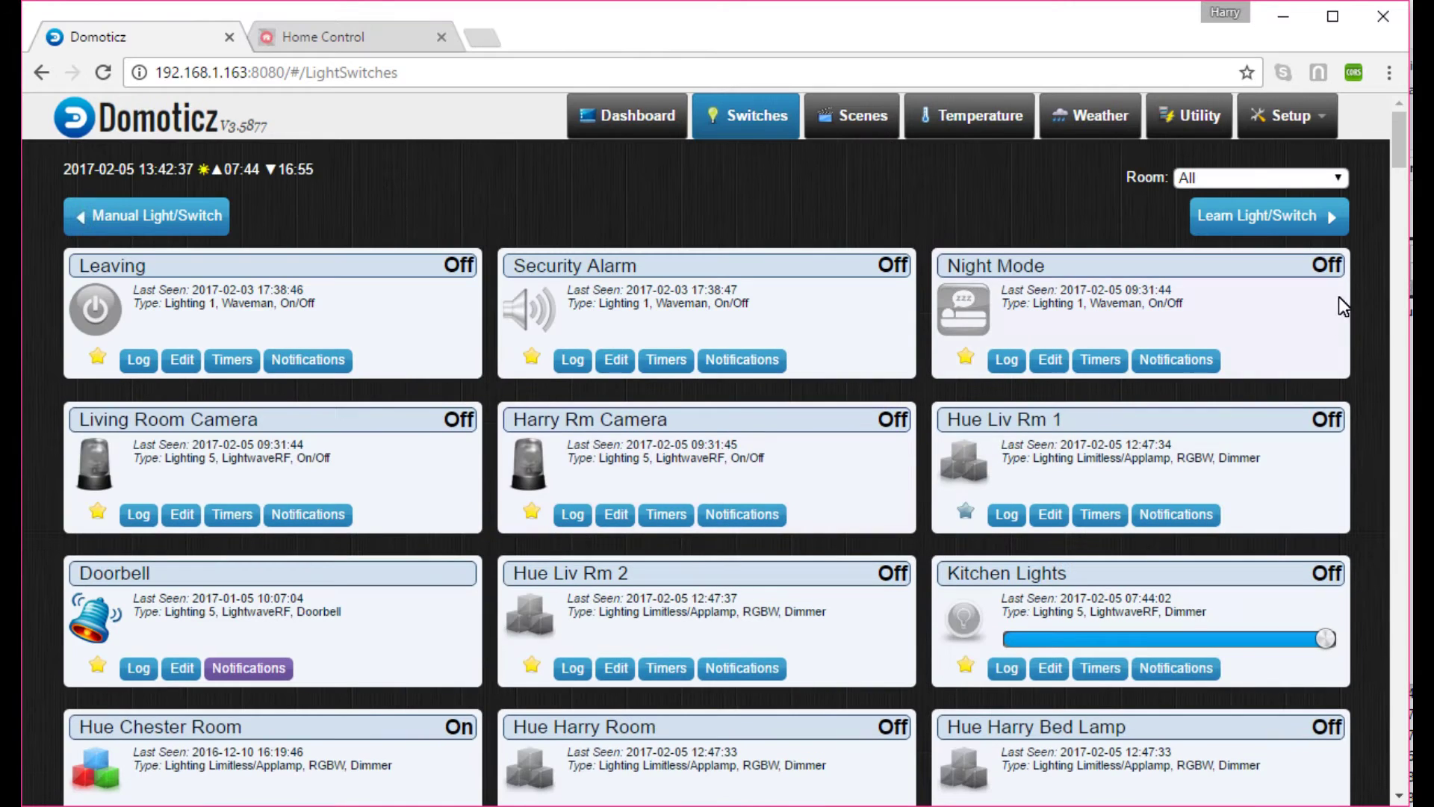
pyautogui.scroll(-10, 1404, 606)
pyautogui.scroll(-5, 1404, 606)
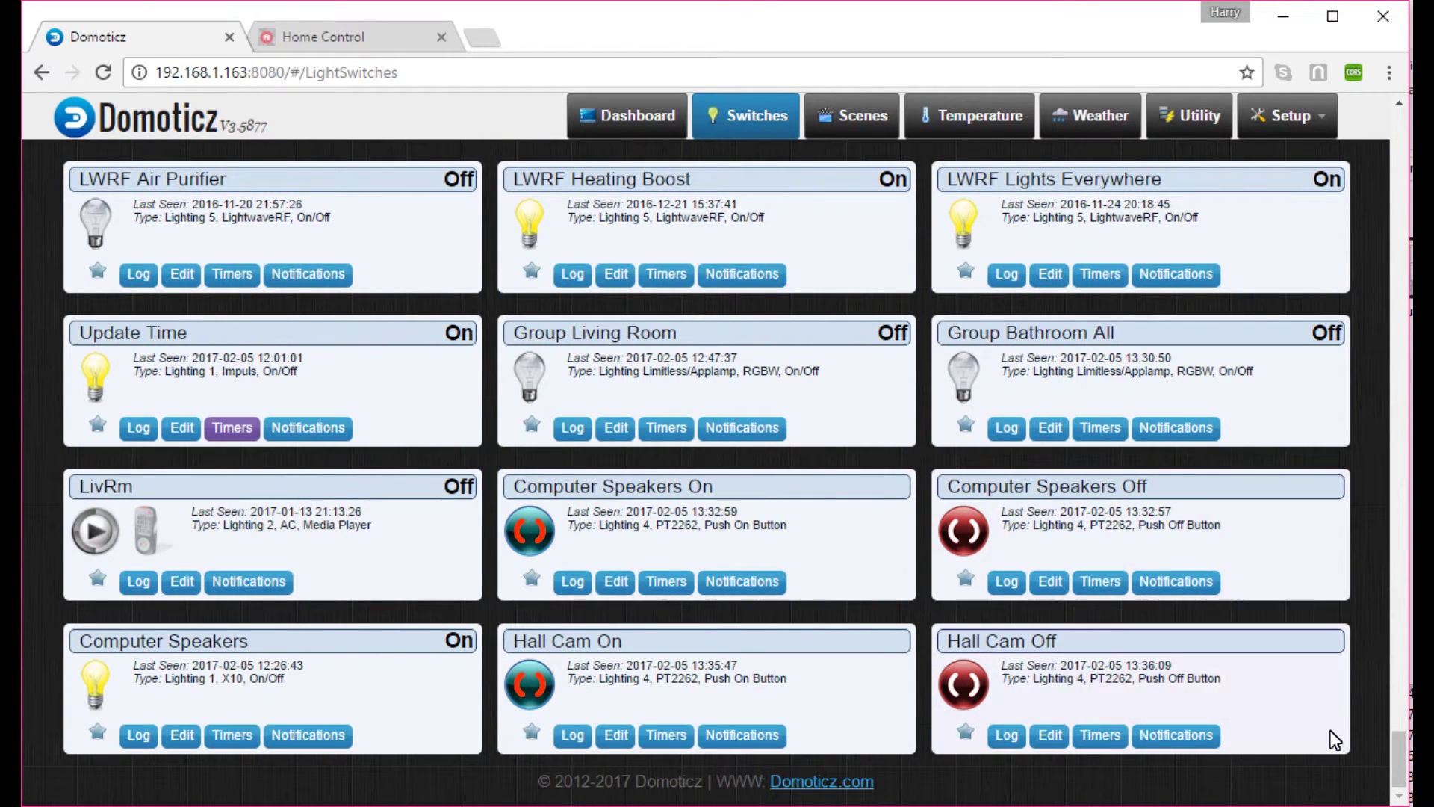
# Add a manual On/Off main device named Hall Cam on the Dummy hardware, type X10, house code B, unit code 1
pyautogui.moveTo(1396, 762); pyautogui.dragTo(1398, 139)
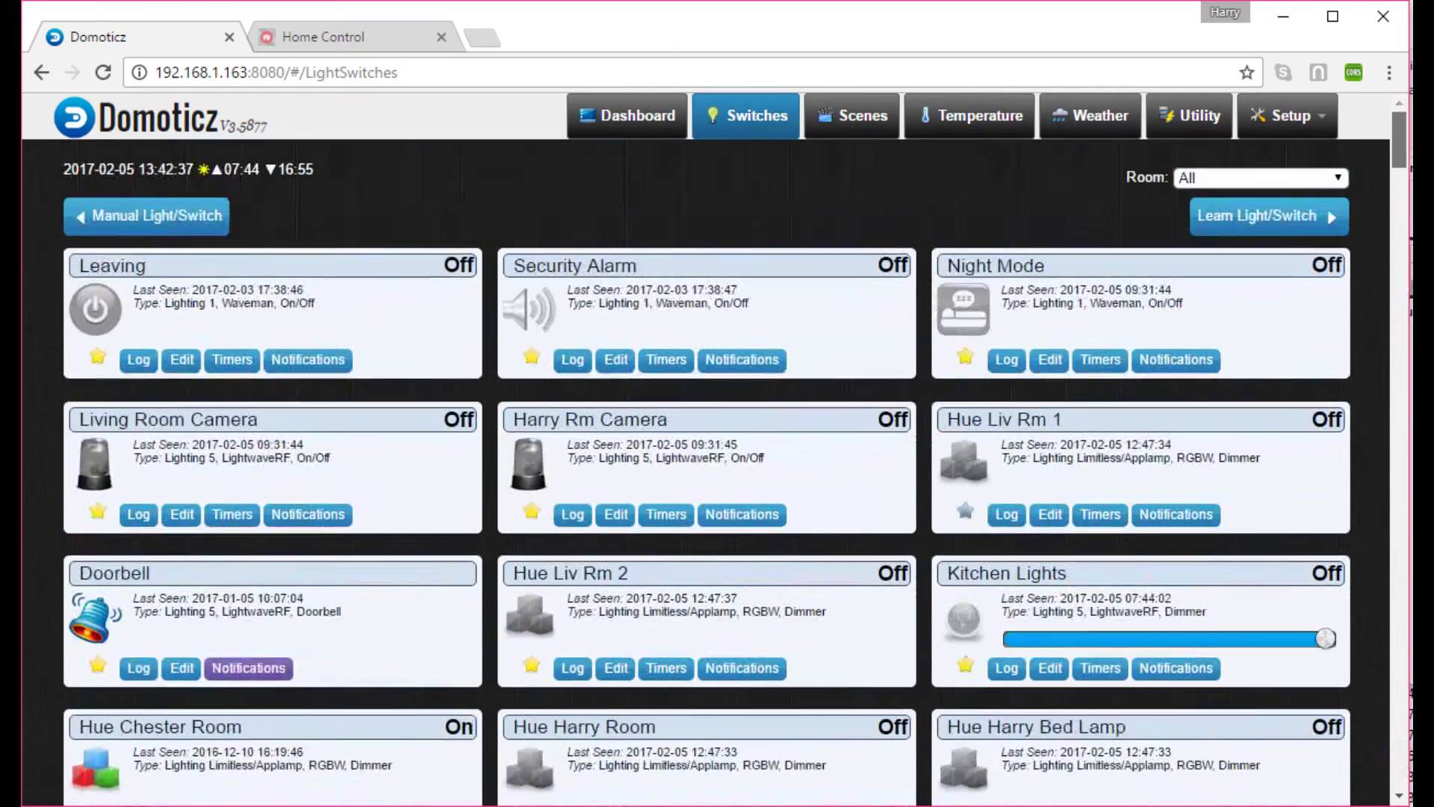
pyautogui.click(182, 215)
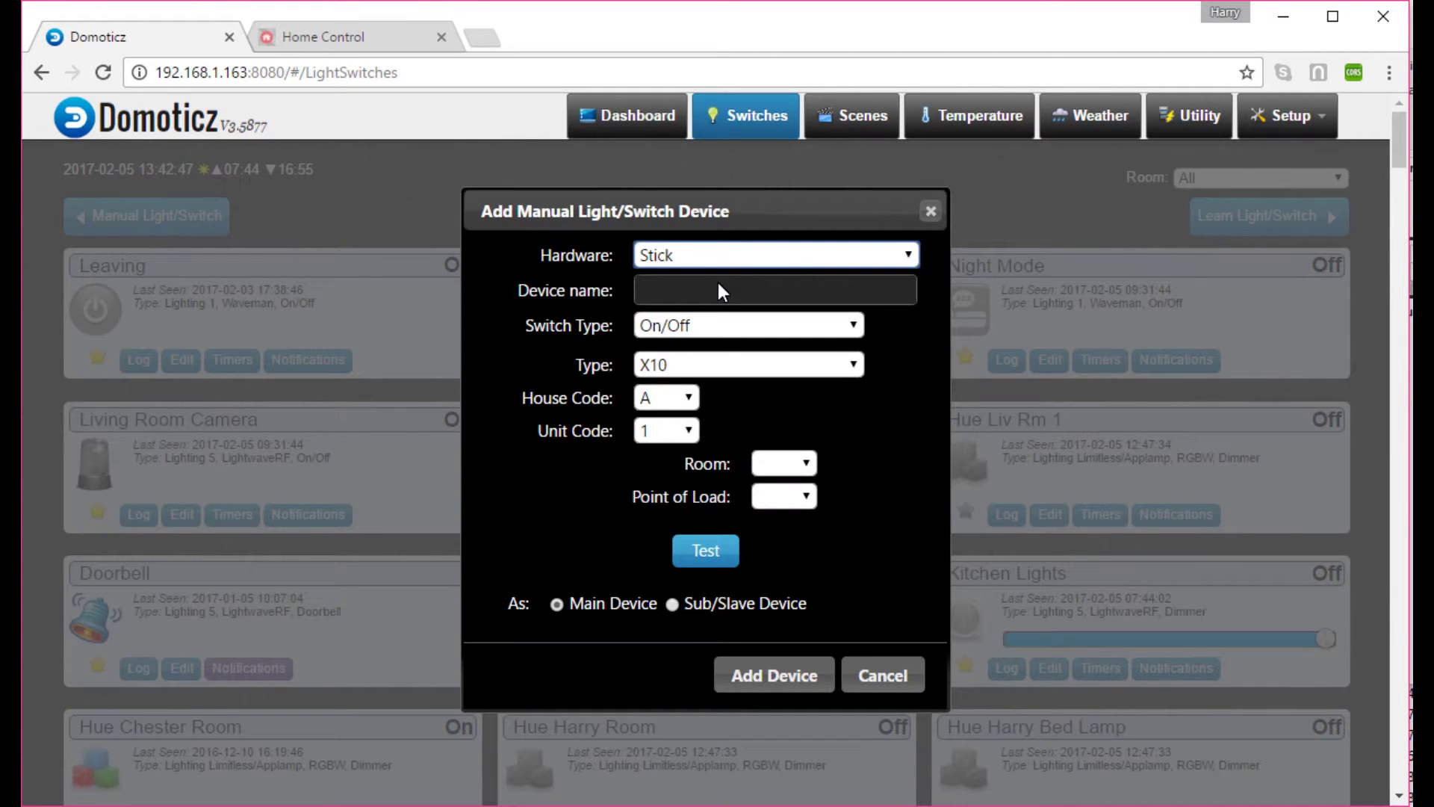
pyautogui.click(749, 249)
pyautogui.click(730, 301)
pyautogui.click(762, 278)
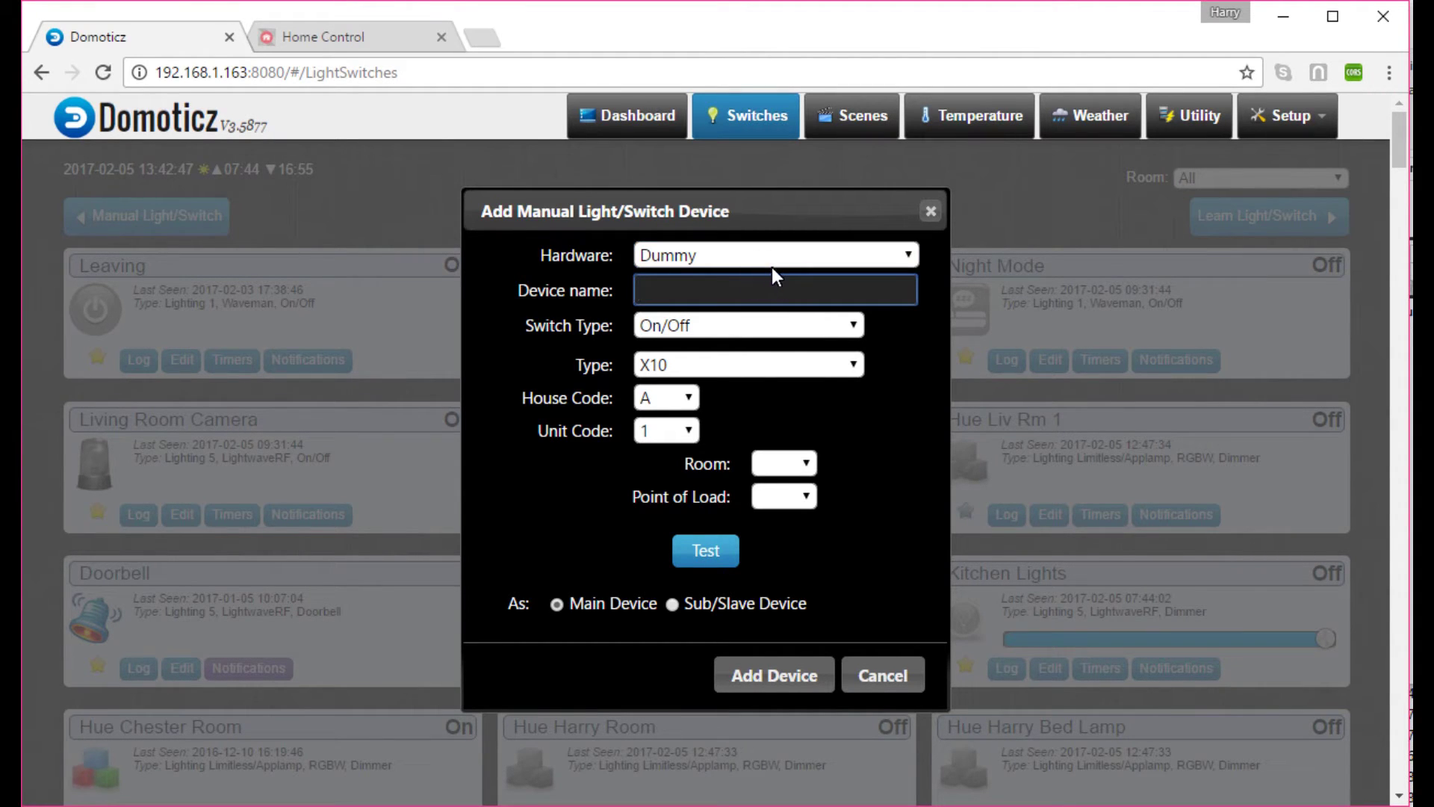
pyautogui.write('Hall Cam')
pyautogui.click(673, 399)
pyautogui.click(656, 447)
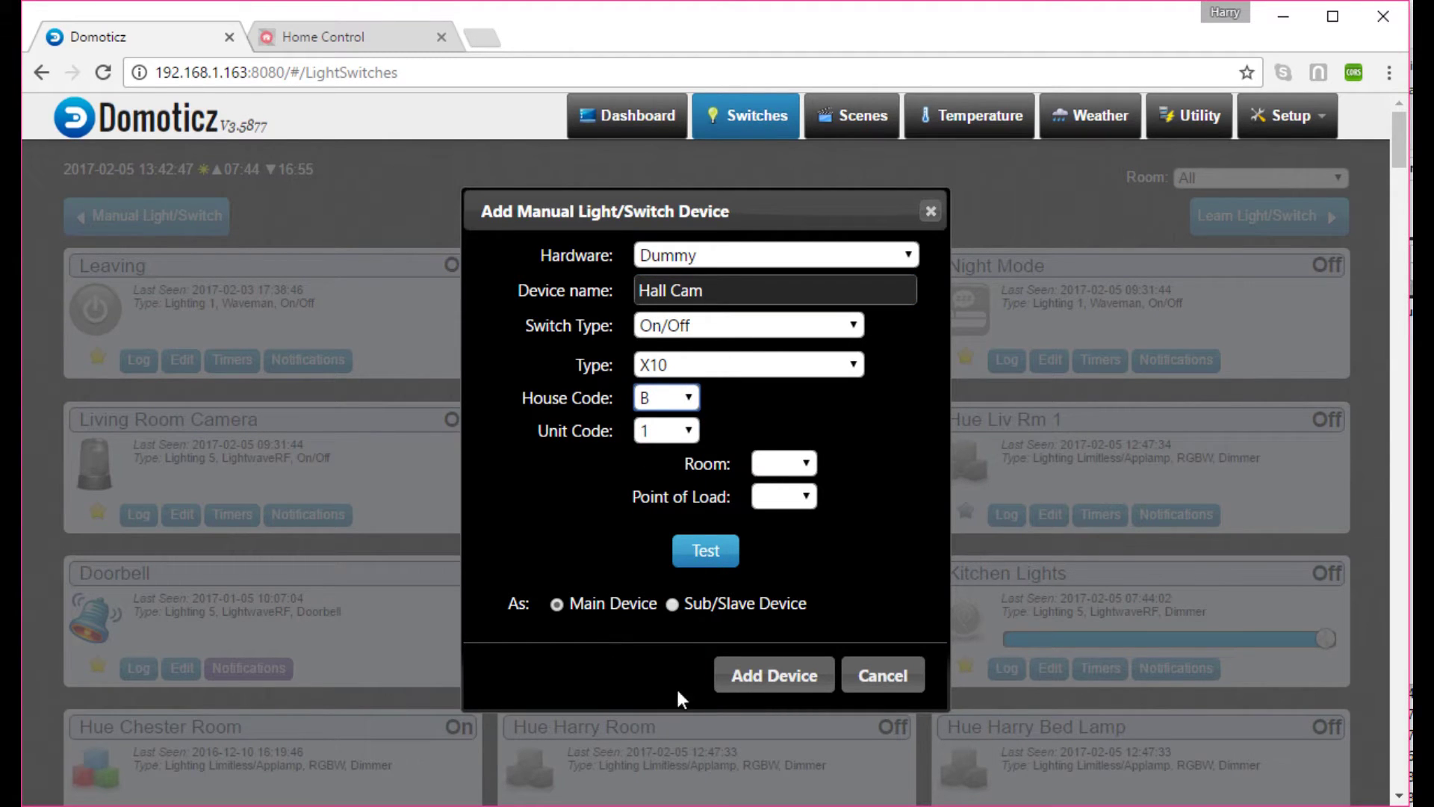
pyautogui.click(763, 675)
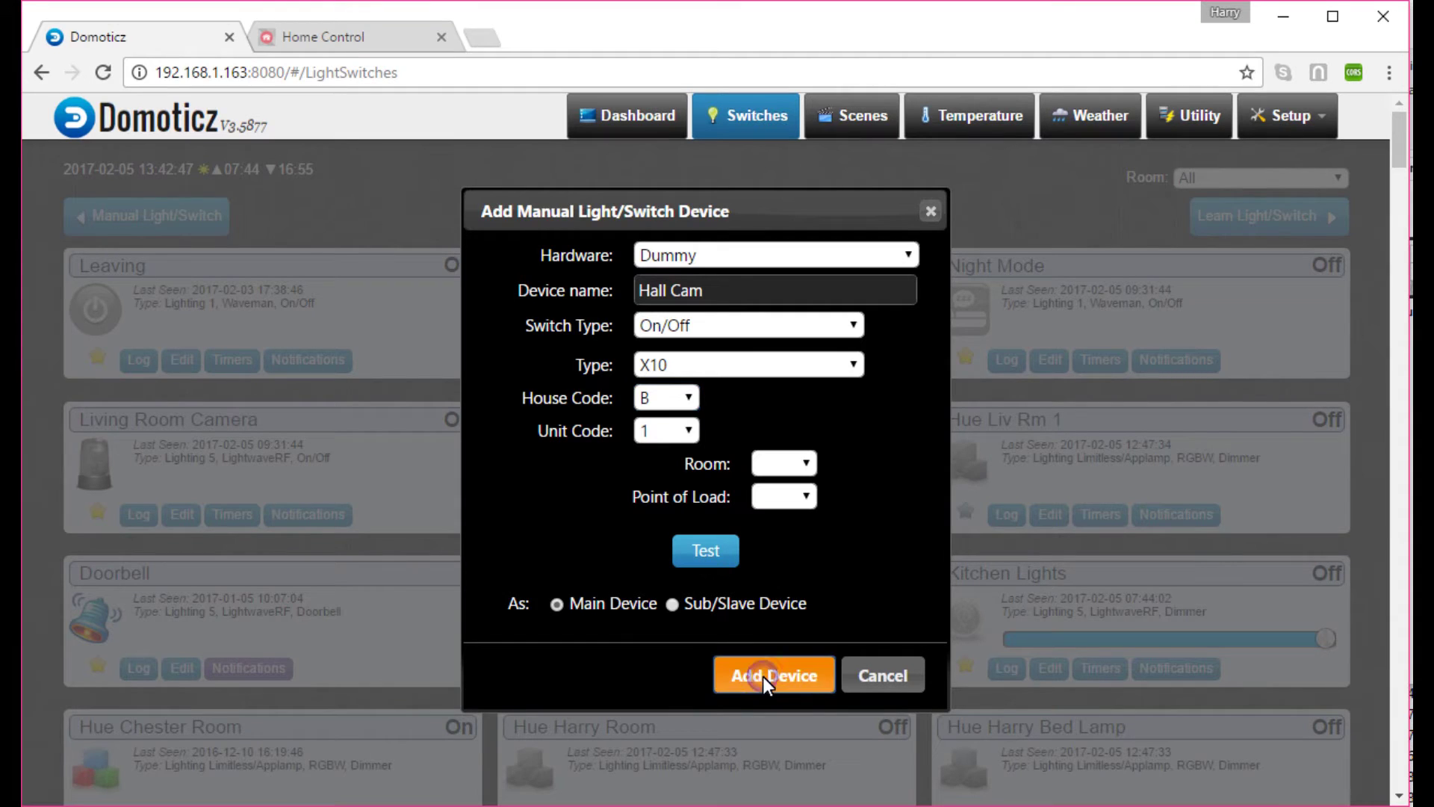
pyautogui.moveTo(1398, 138); pyautogui.dragTo(1390, 798)
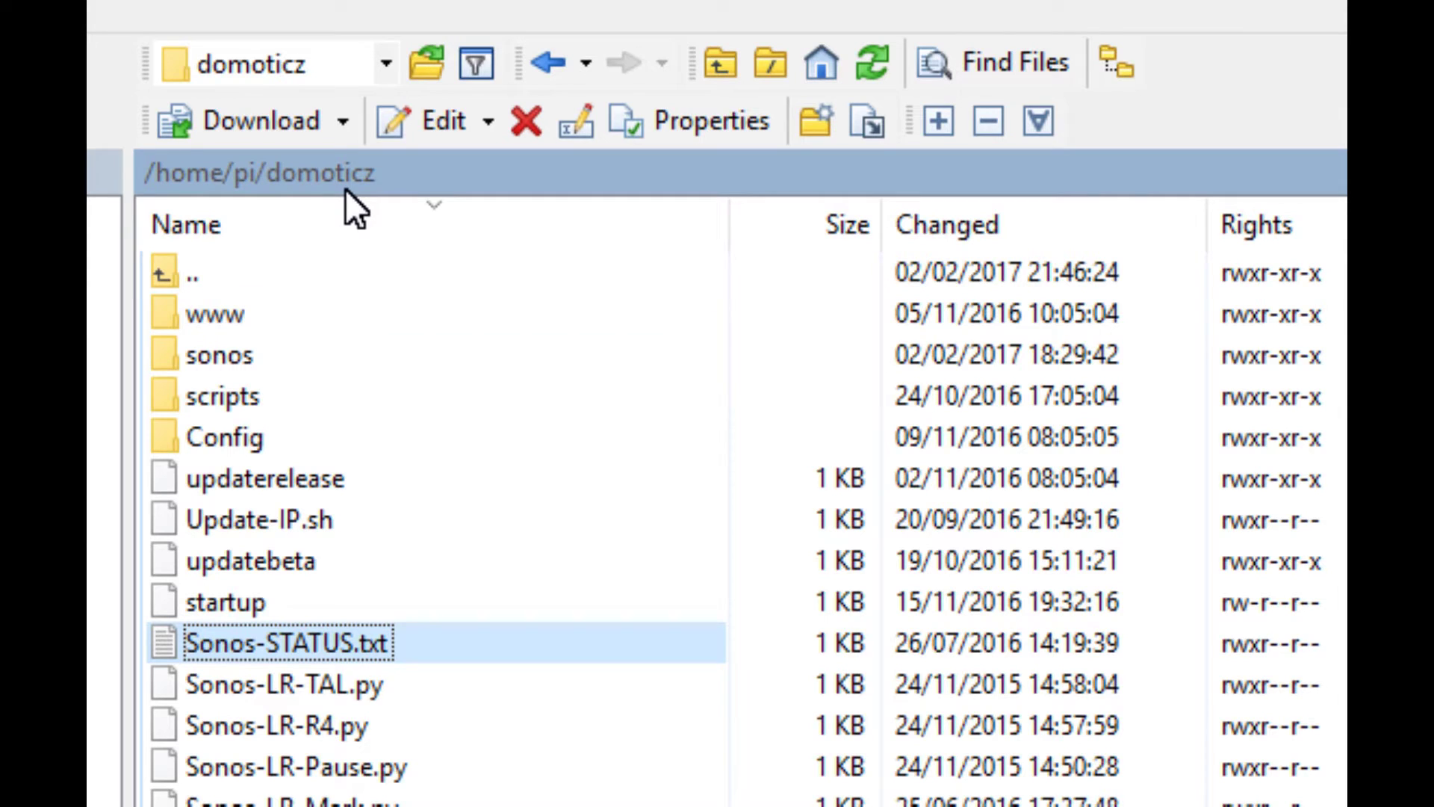
# In WinSCP, create a new file named script_device_HALLCAM in the scripts/lua folder under /home/pi/domoticz
pyautogui.doubleClick(288, 398)
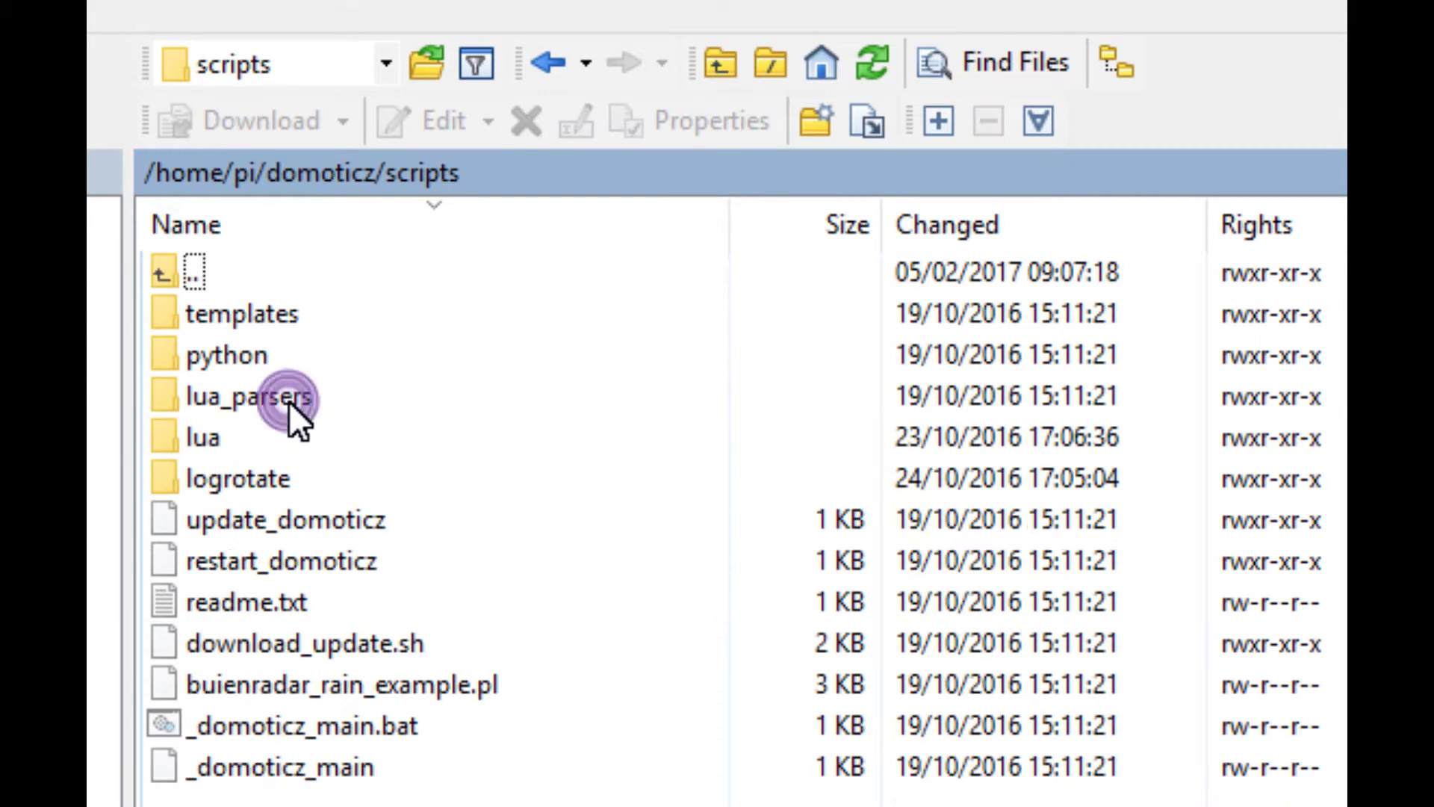
pyautogui.doubleClick(283, 442)
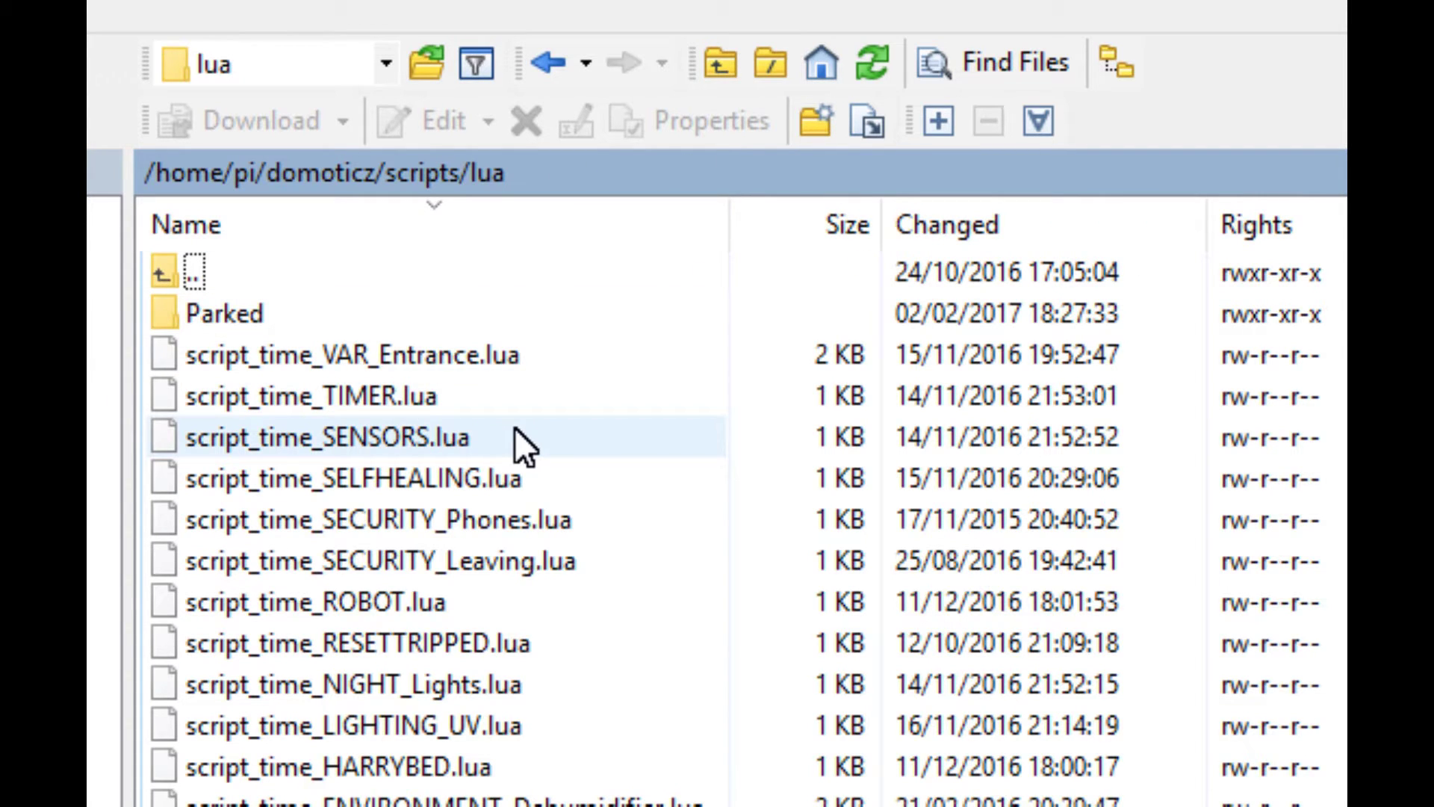
pyautogui.rightClick(566, 499)
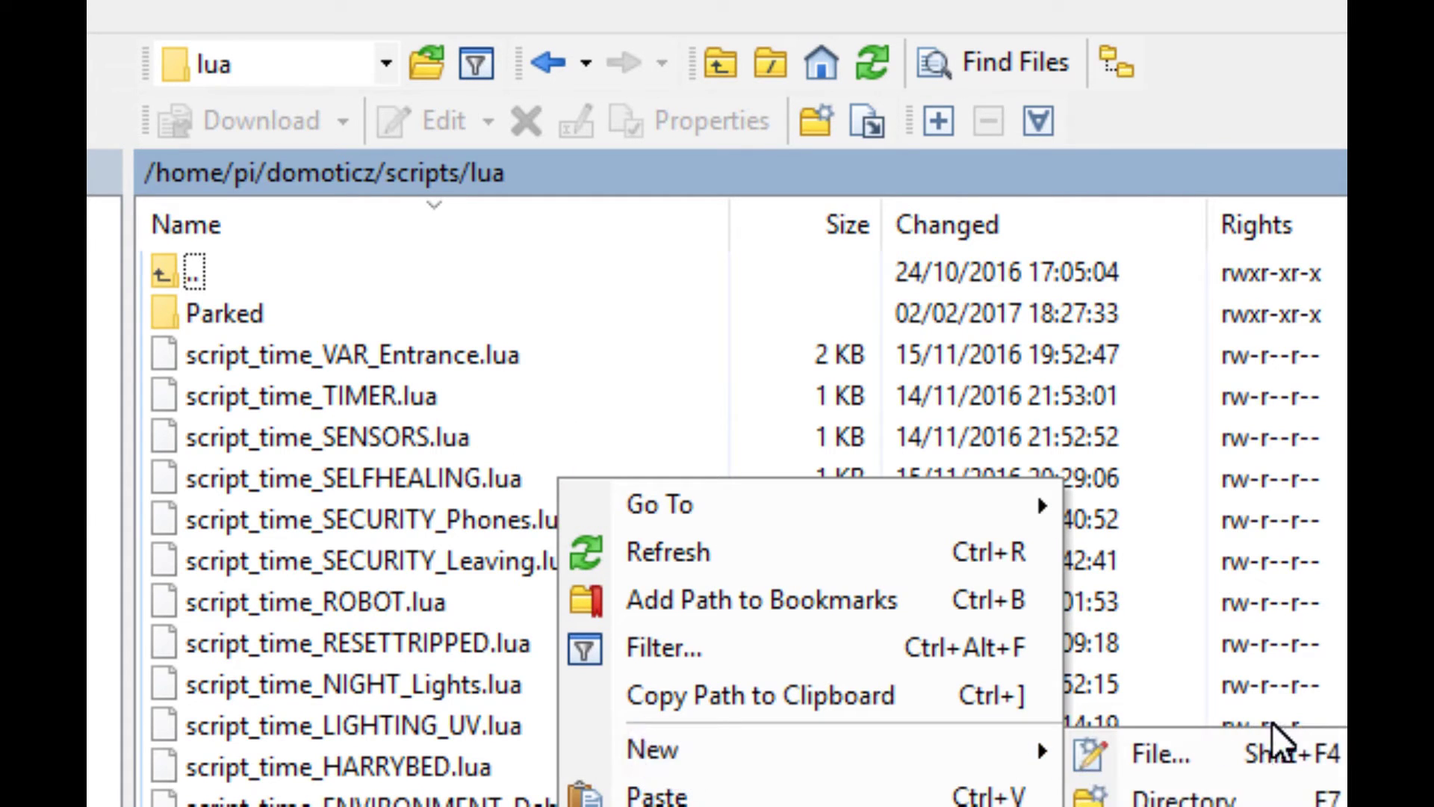
pyautogui.click(1274, 749)
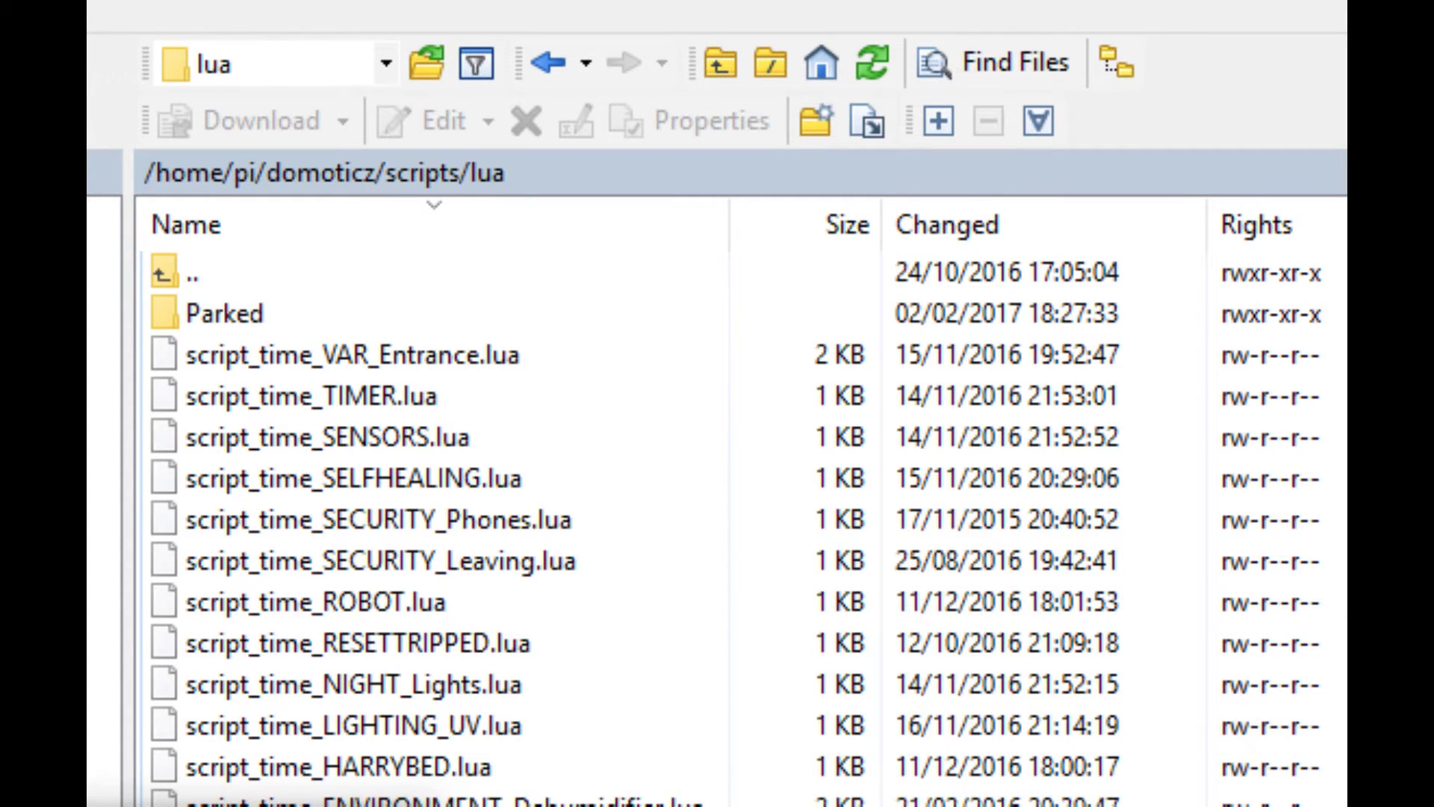
pyautogui.click(462, 496)
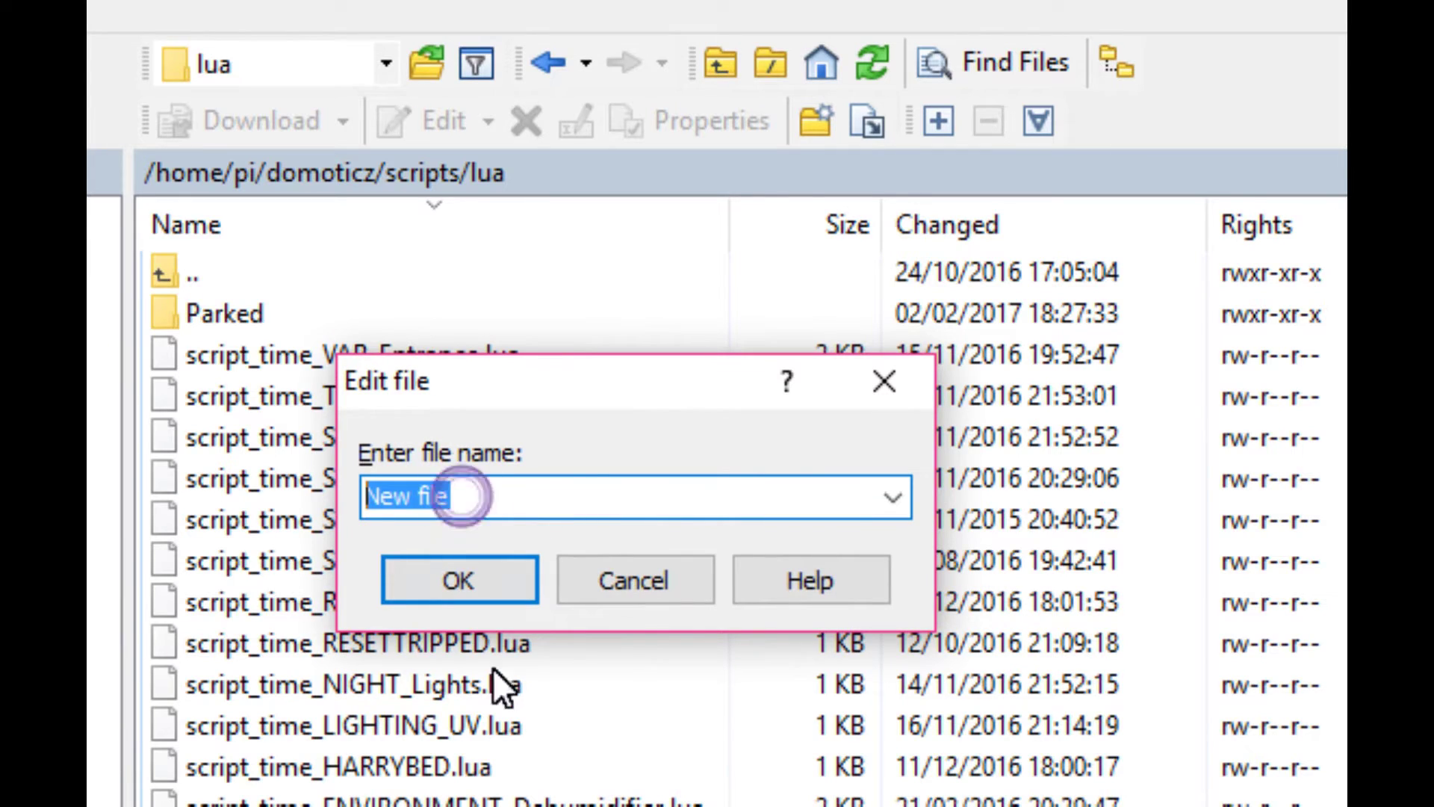
pyautogui.write('s')
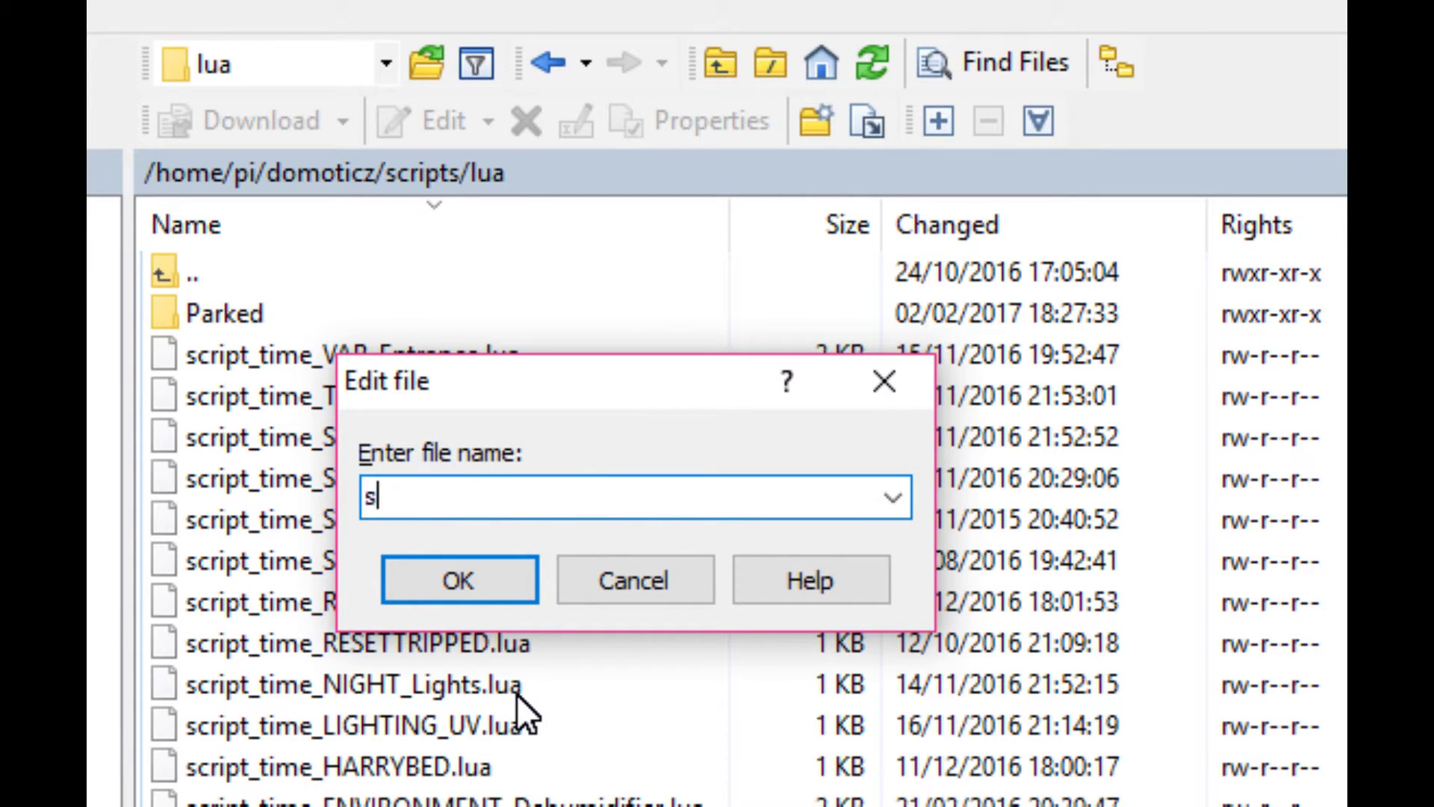
pyautogui.write('cript_device_')
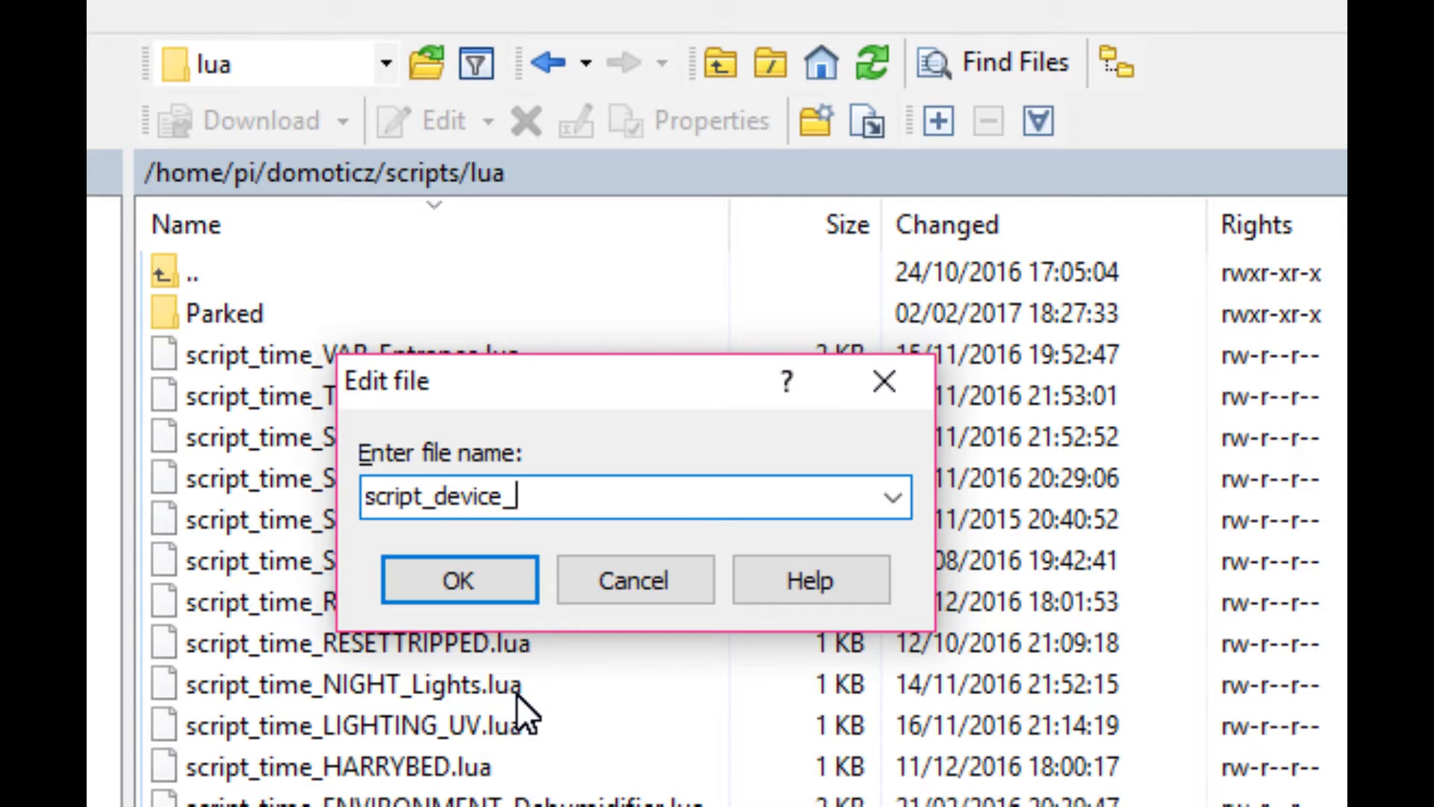
pyautogui.write('HALLCAM')
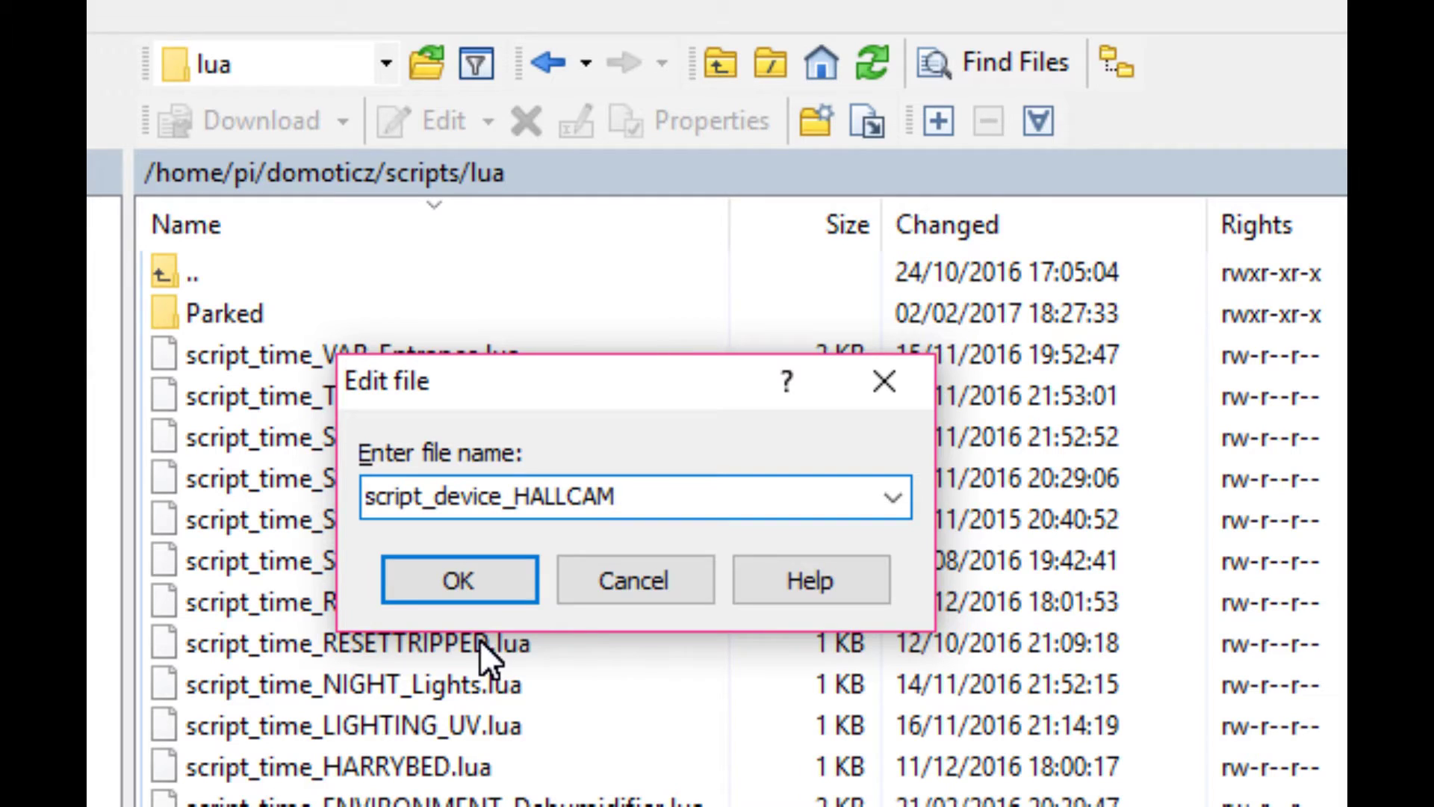
pyautogui.click(466, 573)
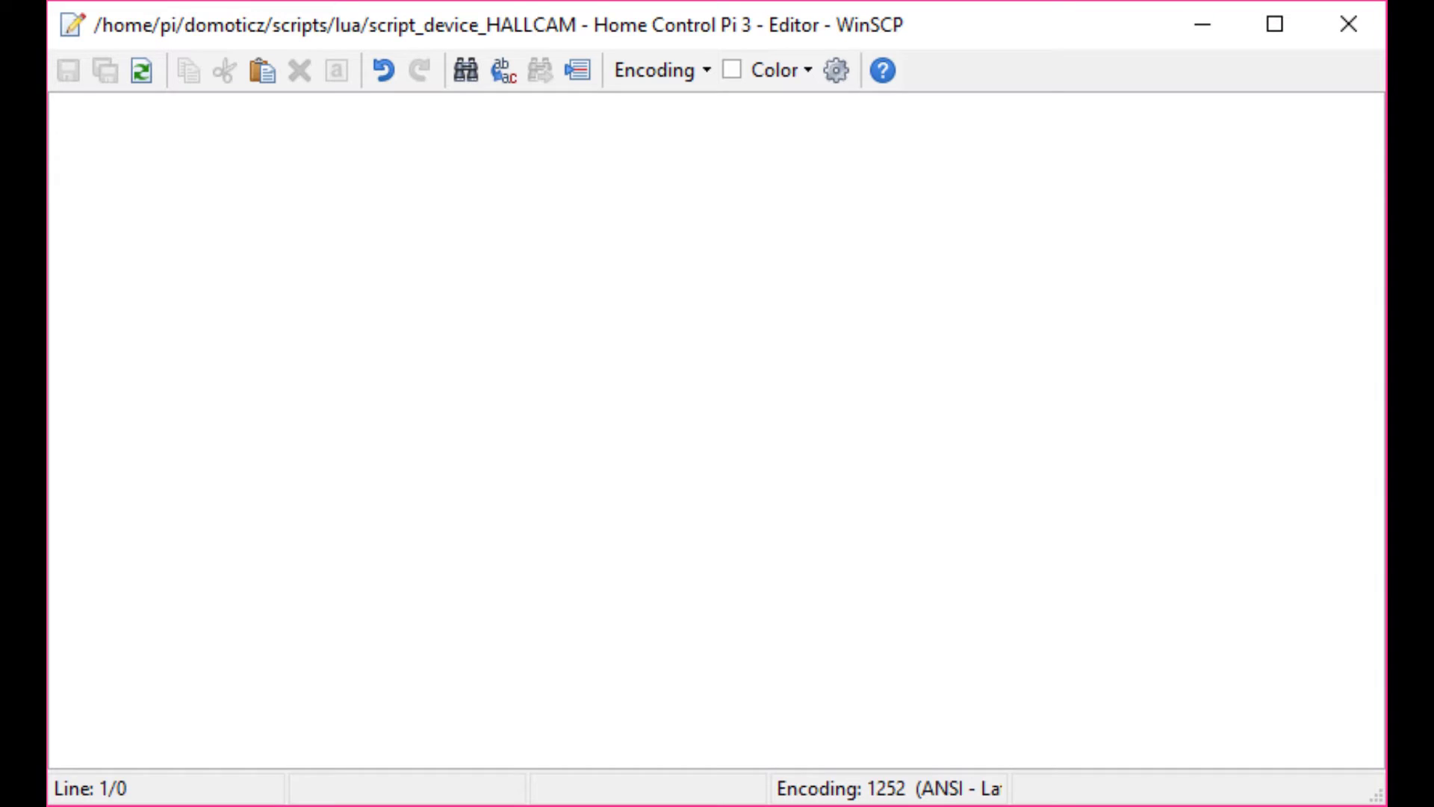
# Begin the Hall Cam script with the line commandArray = {} followed by a blank line
pyautogui.write('c')
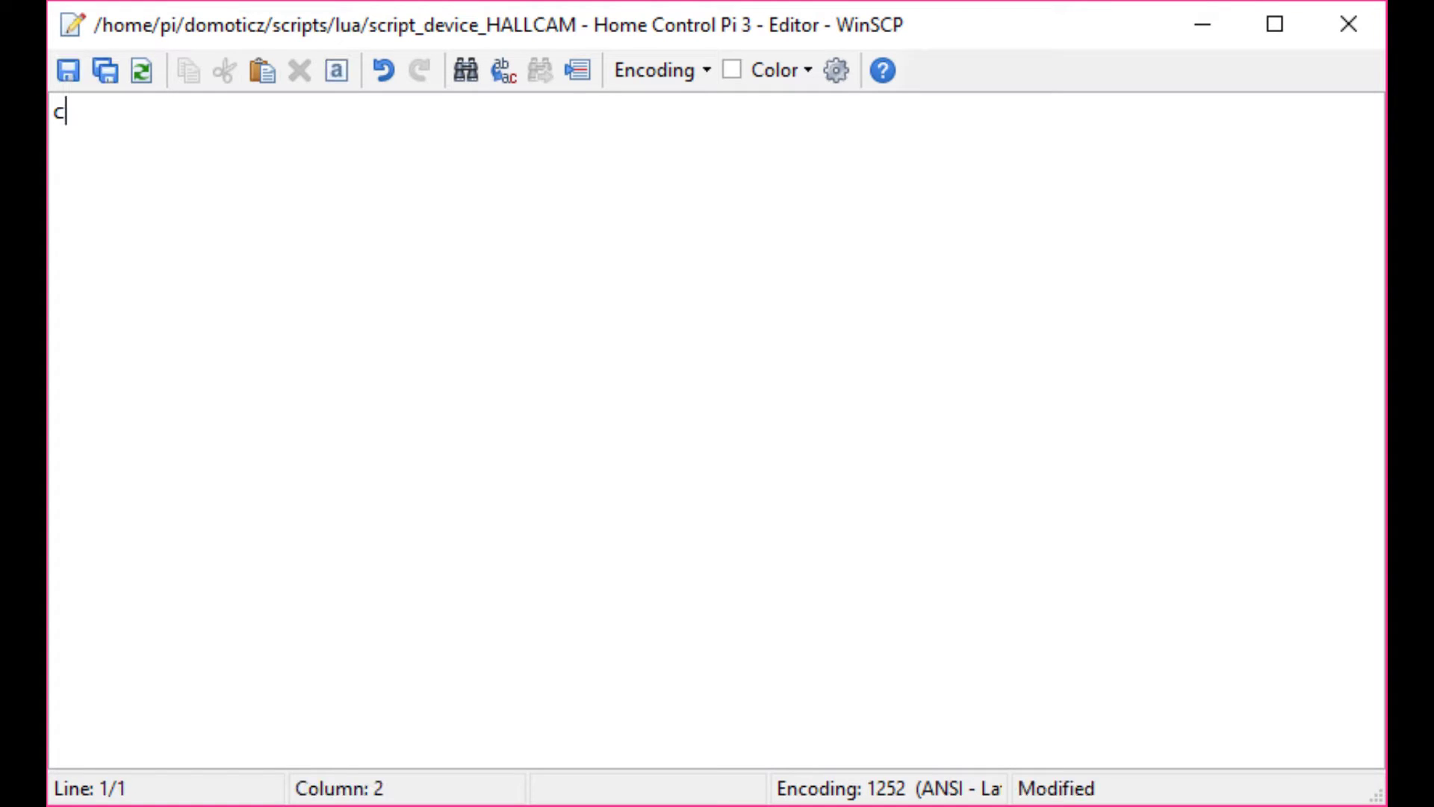
pyautogui.write('ommans')
pyautogui.press('BackSpace')
pyautogui.write('dArray ')
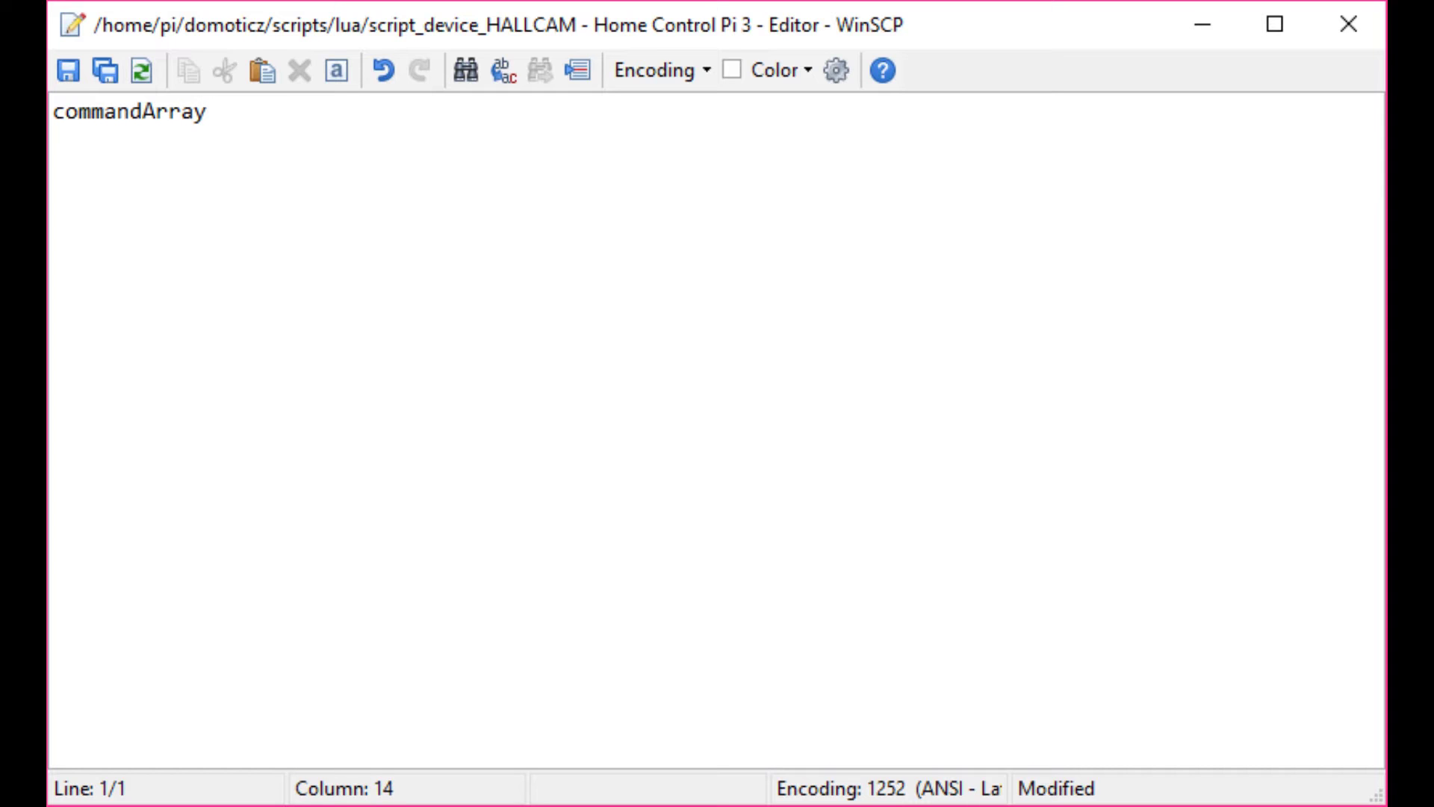
pyautogui.write('= {}')
pyautogui.press('Return')
pyautogui.press('Return')
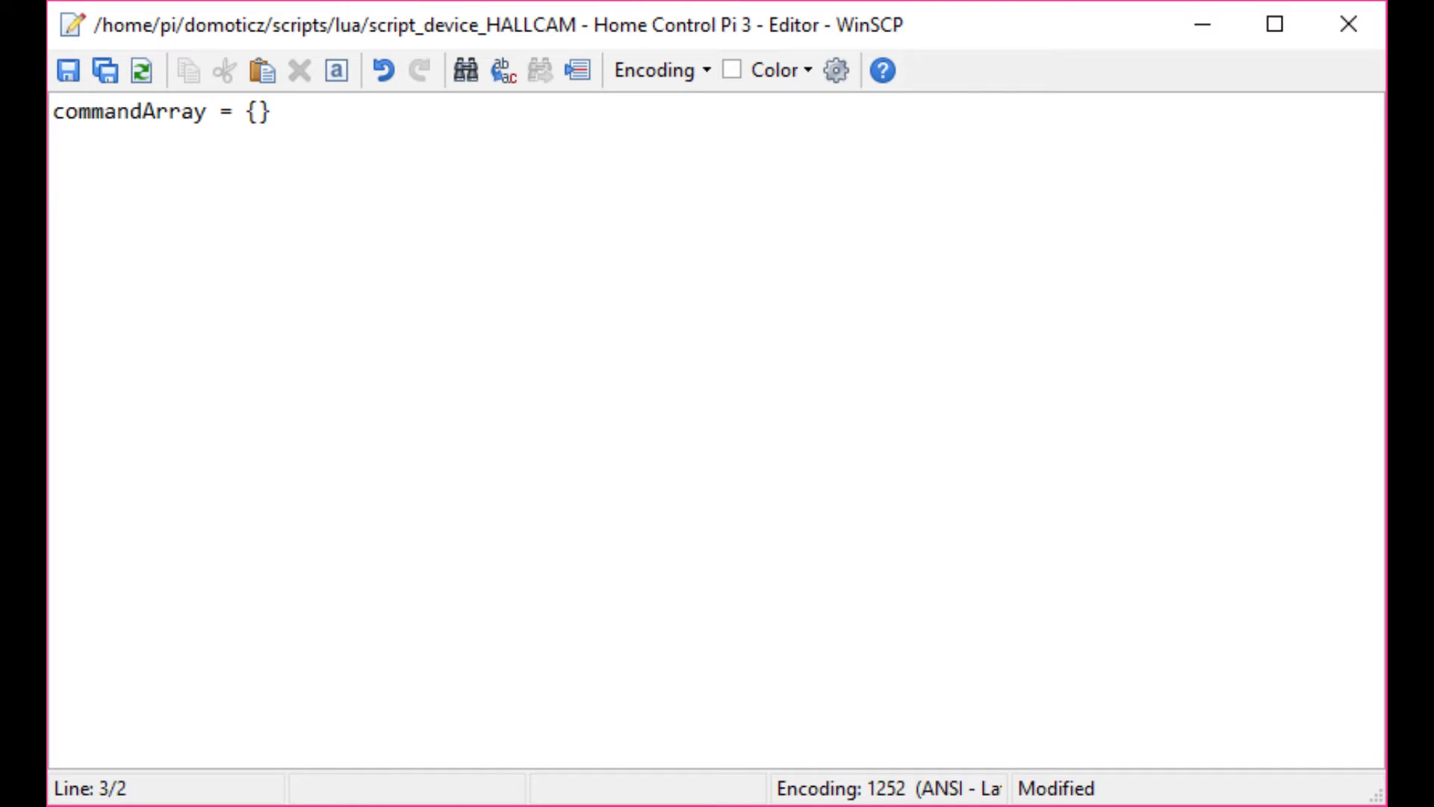
# Add the condition line if devicechanged['Hall Cam'] == 'On' then
pyautogui.write("if devicechanged['")
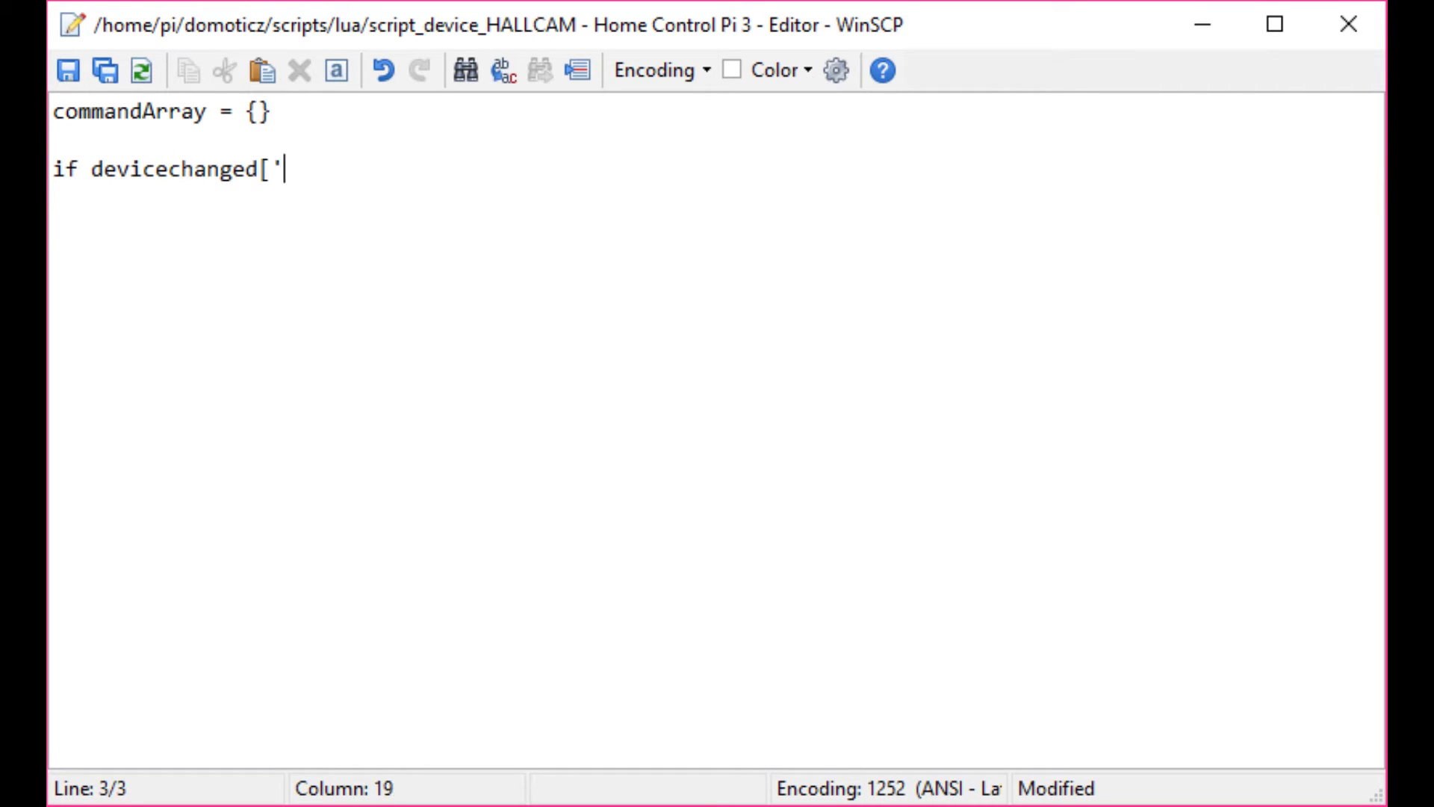
pyautogui.write("Hall Cam']")
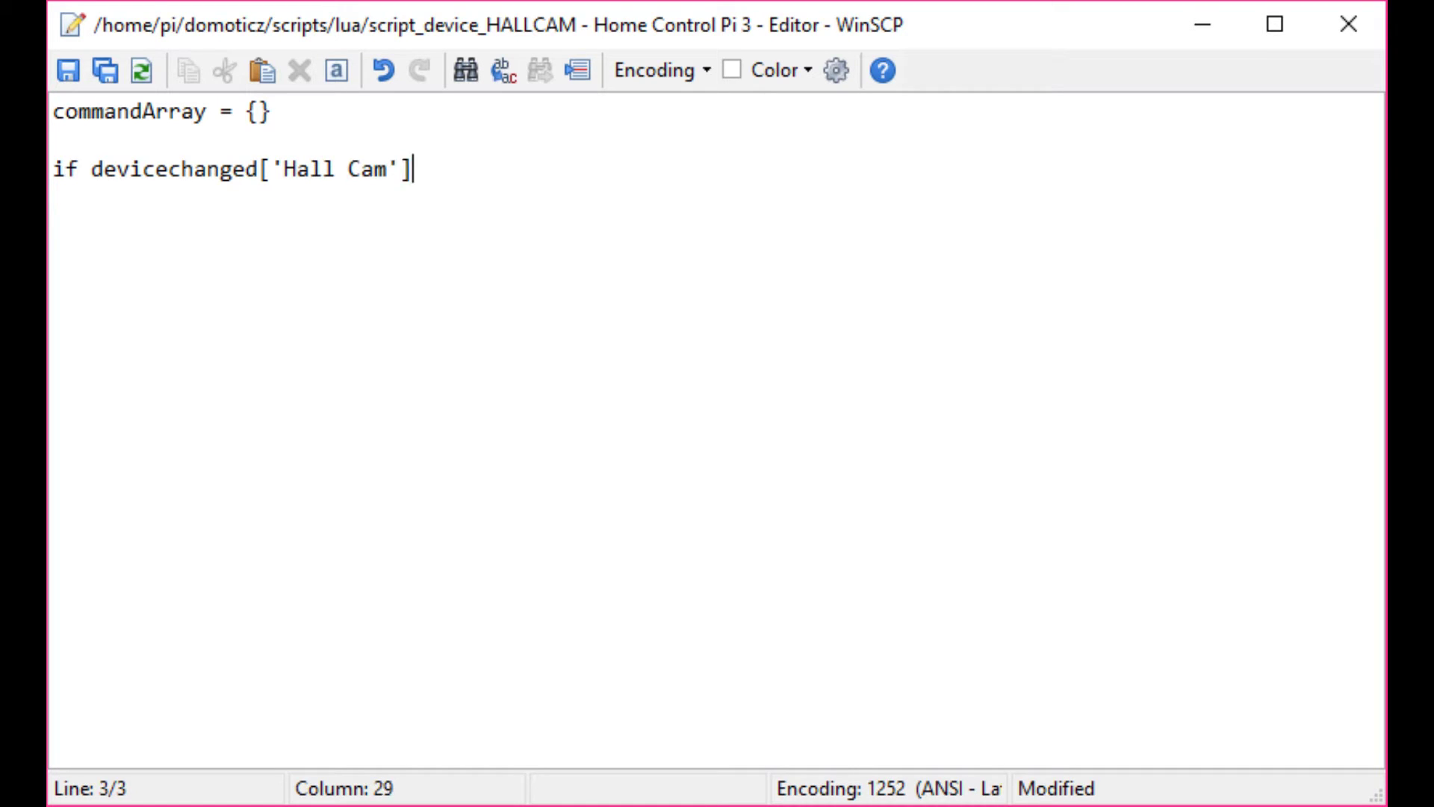
pyautogui.write(" == 'On' then")
pyautogui.press('Return')
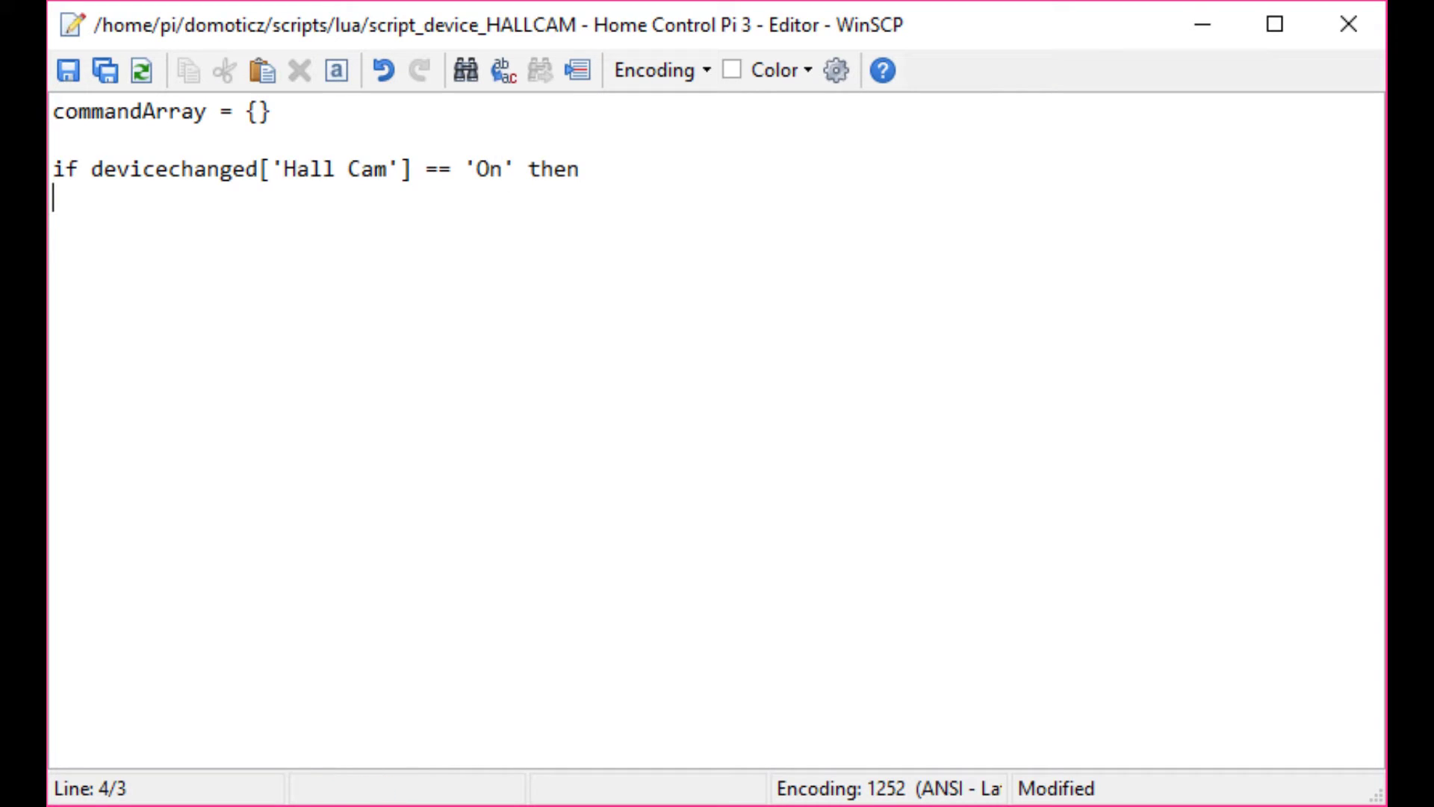
# Under the On condition, add the indented line commandArray['Hall Cam On'] = 'On'
pyautogui.press('Tab')
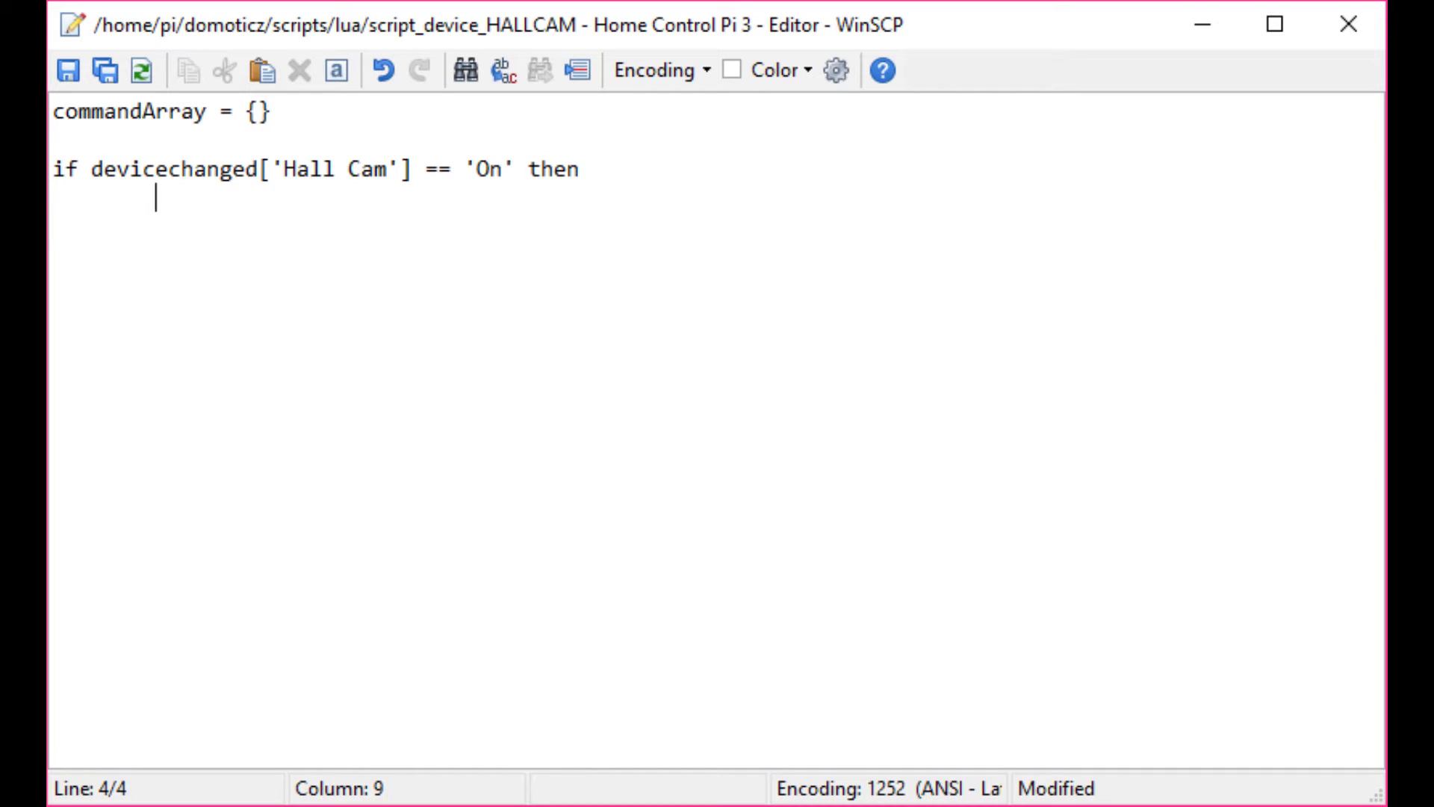
pyautogui.write('command')
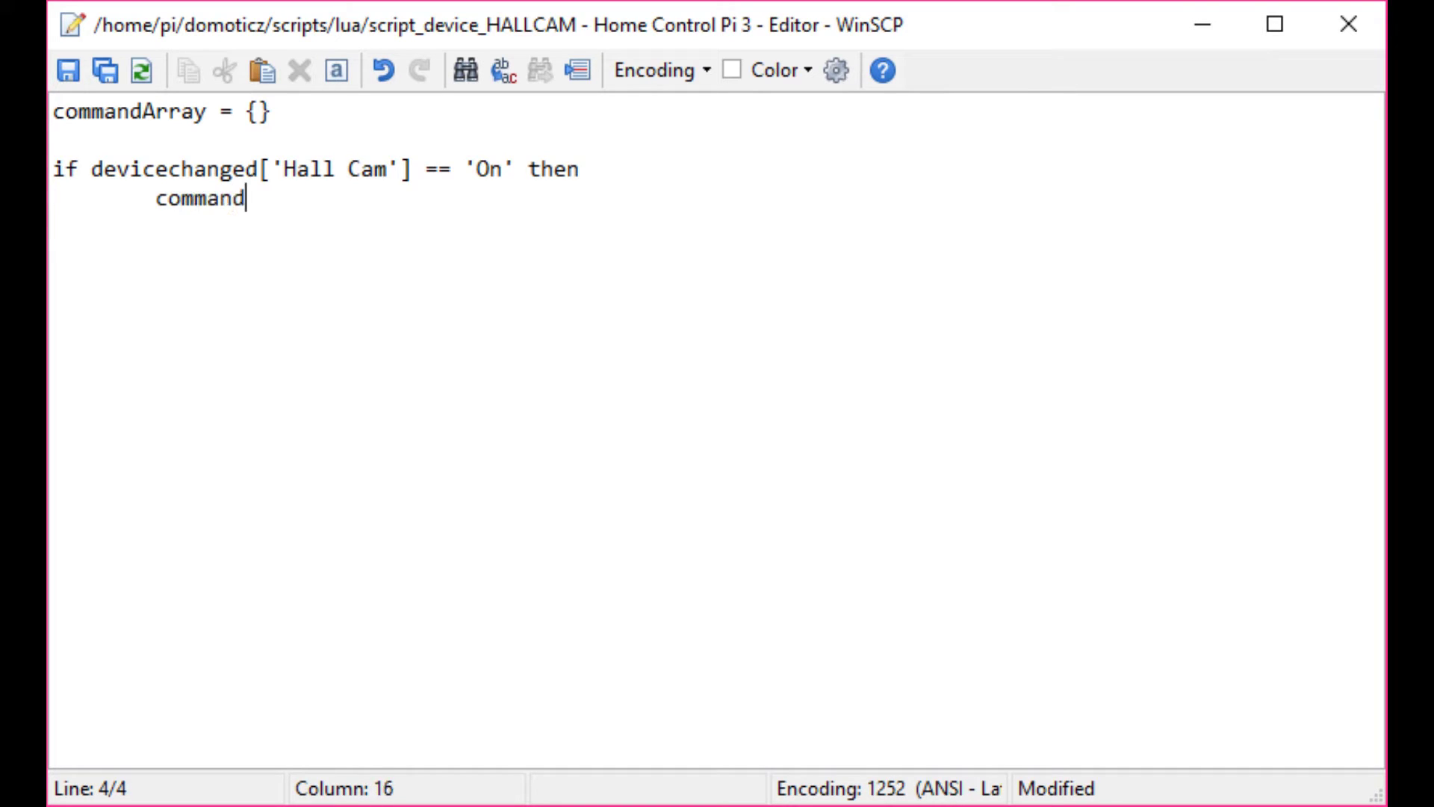
pyautogui.write("Array['Hall Cam On'] '")
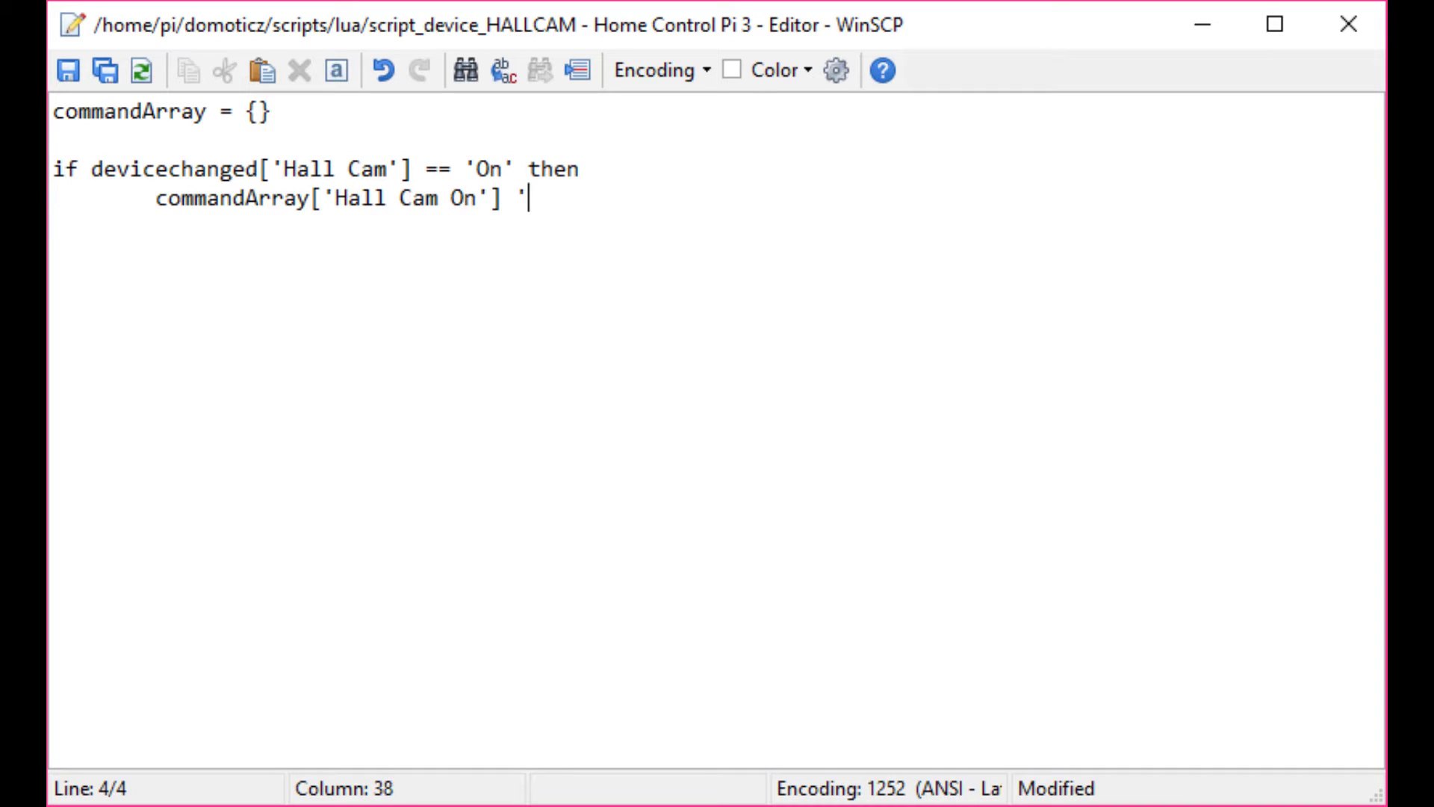
pyautogui.press('BackSpace')
pyautogui.write("= 'On'")
pyautogui.press('Return')
# Add the indented log line print('Hall Cam switched on') to the On branch, followed by a blank line
pyautogui.press('Tab')
pyautogui.write('print')
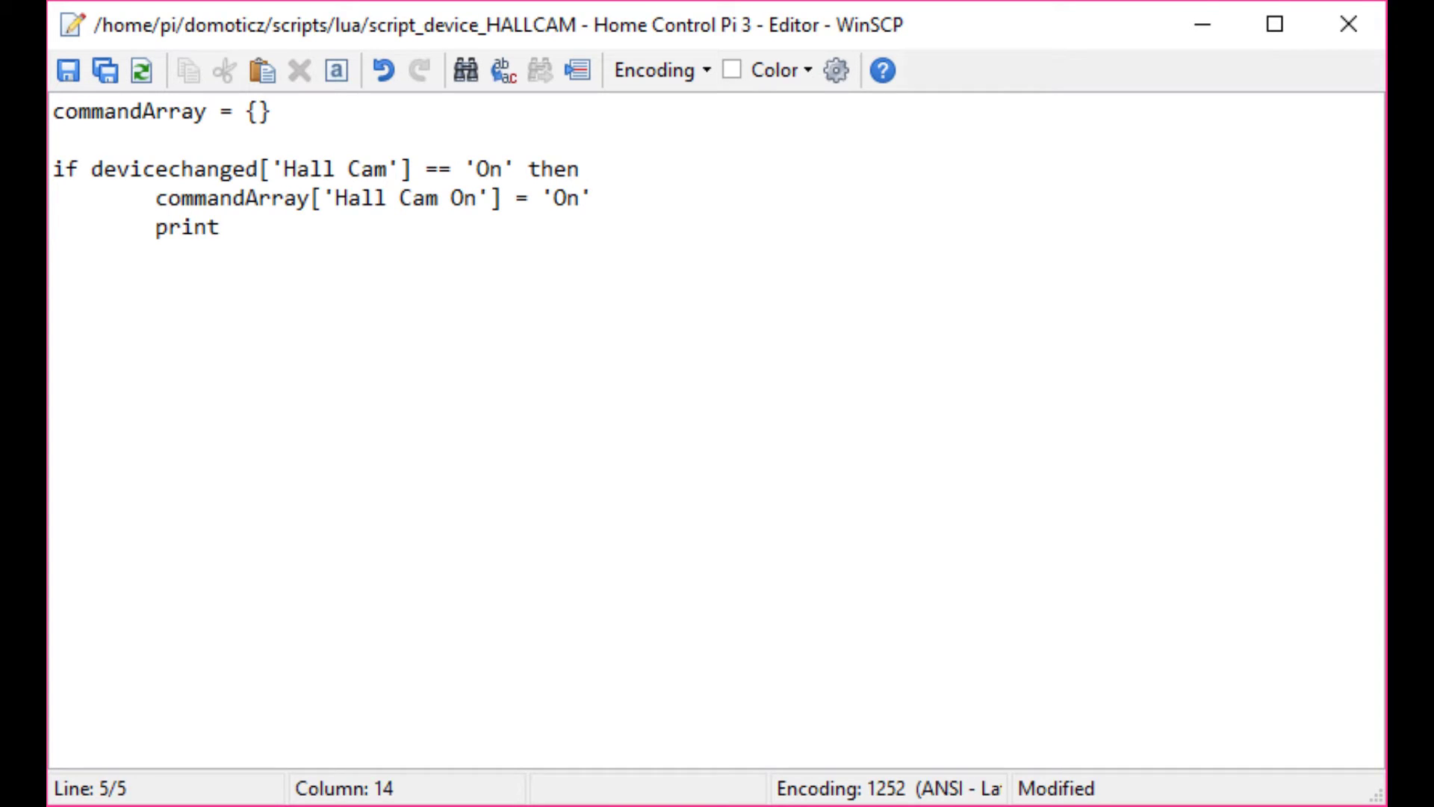
pyautogui.write("('Hall Cam ")
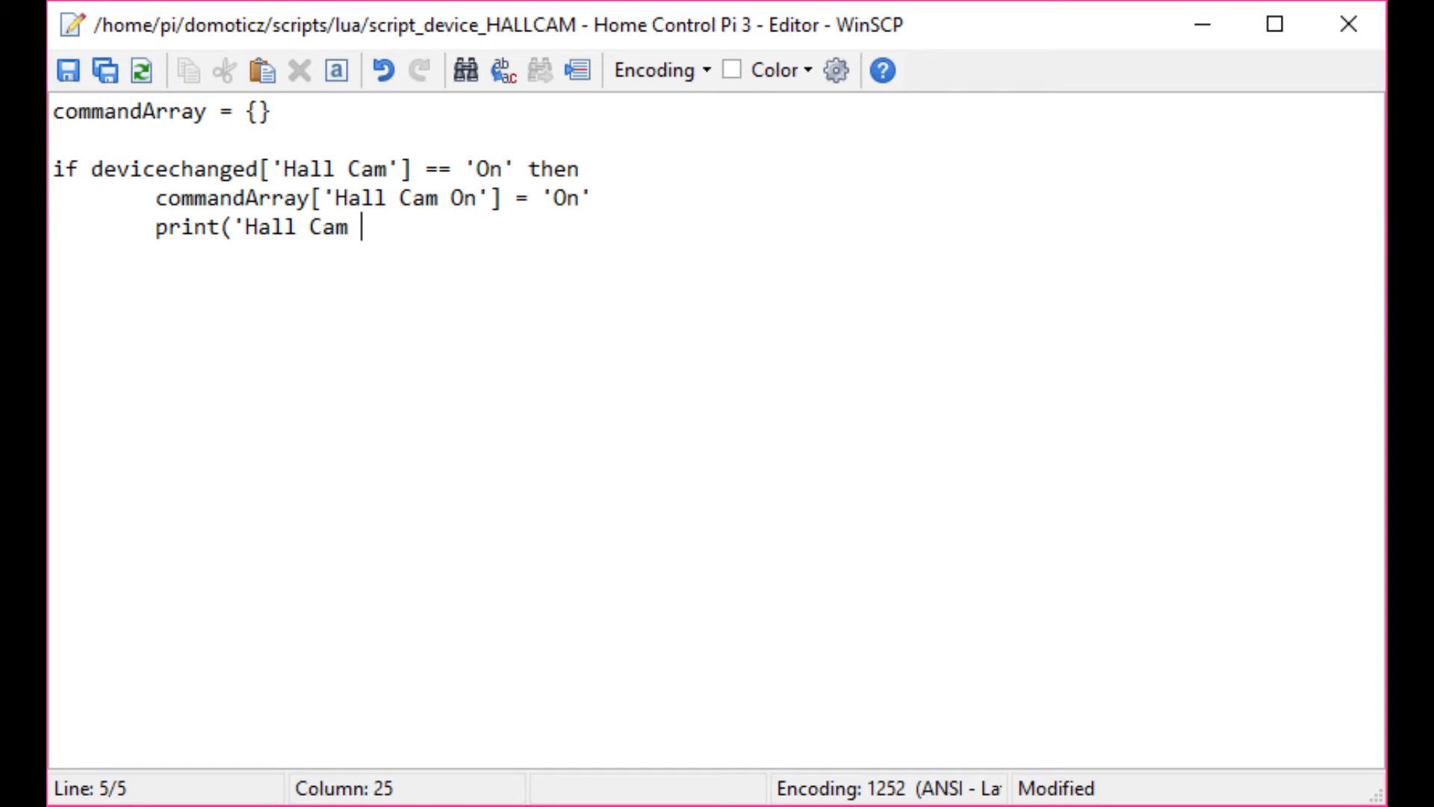
pyautogui.write('switched o')
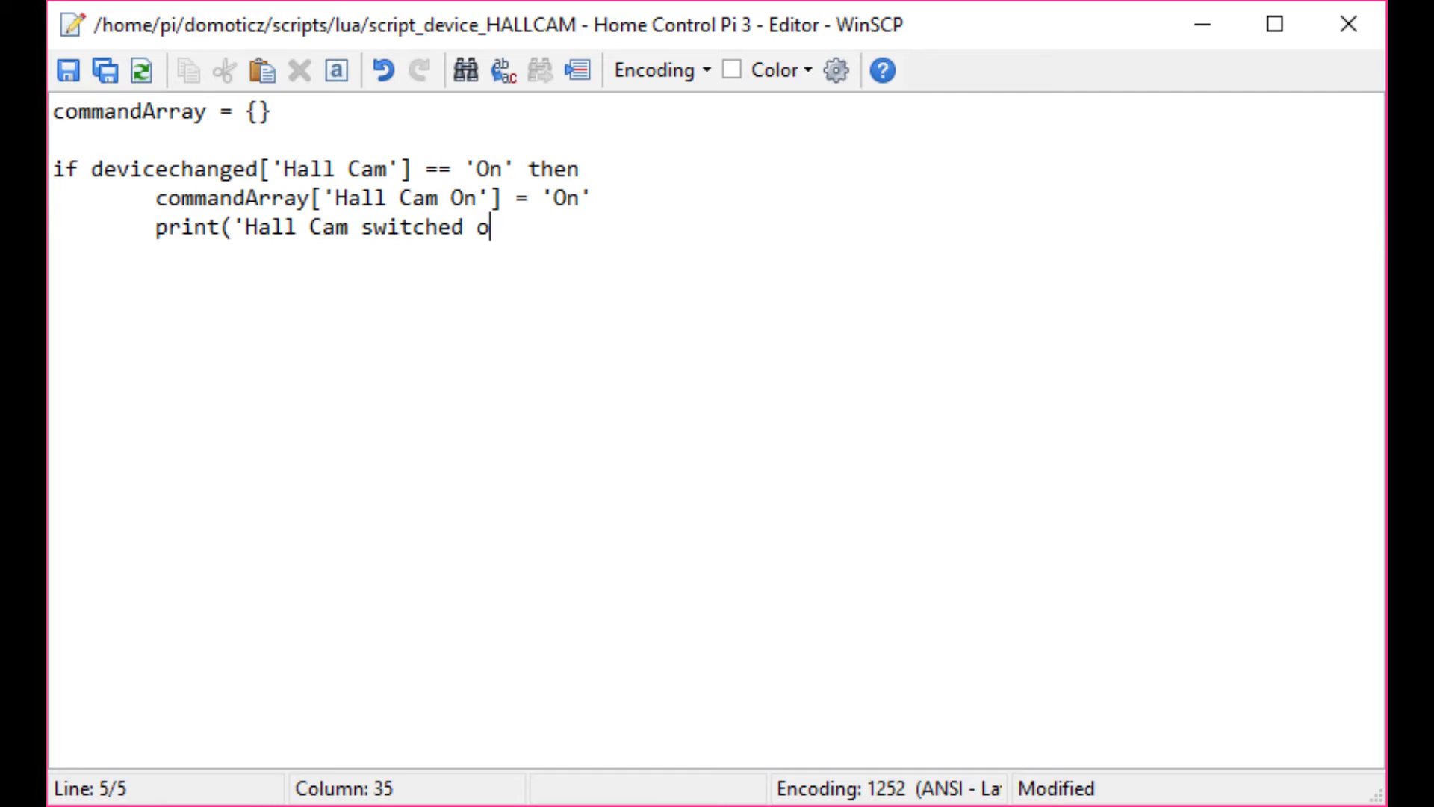
pyautogui.write("n')")
pyautogui.press('Return')
pyautogui.press('Return')
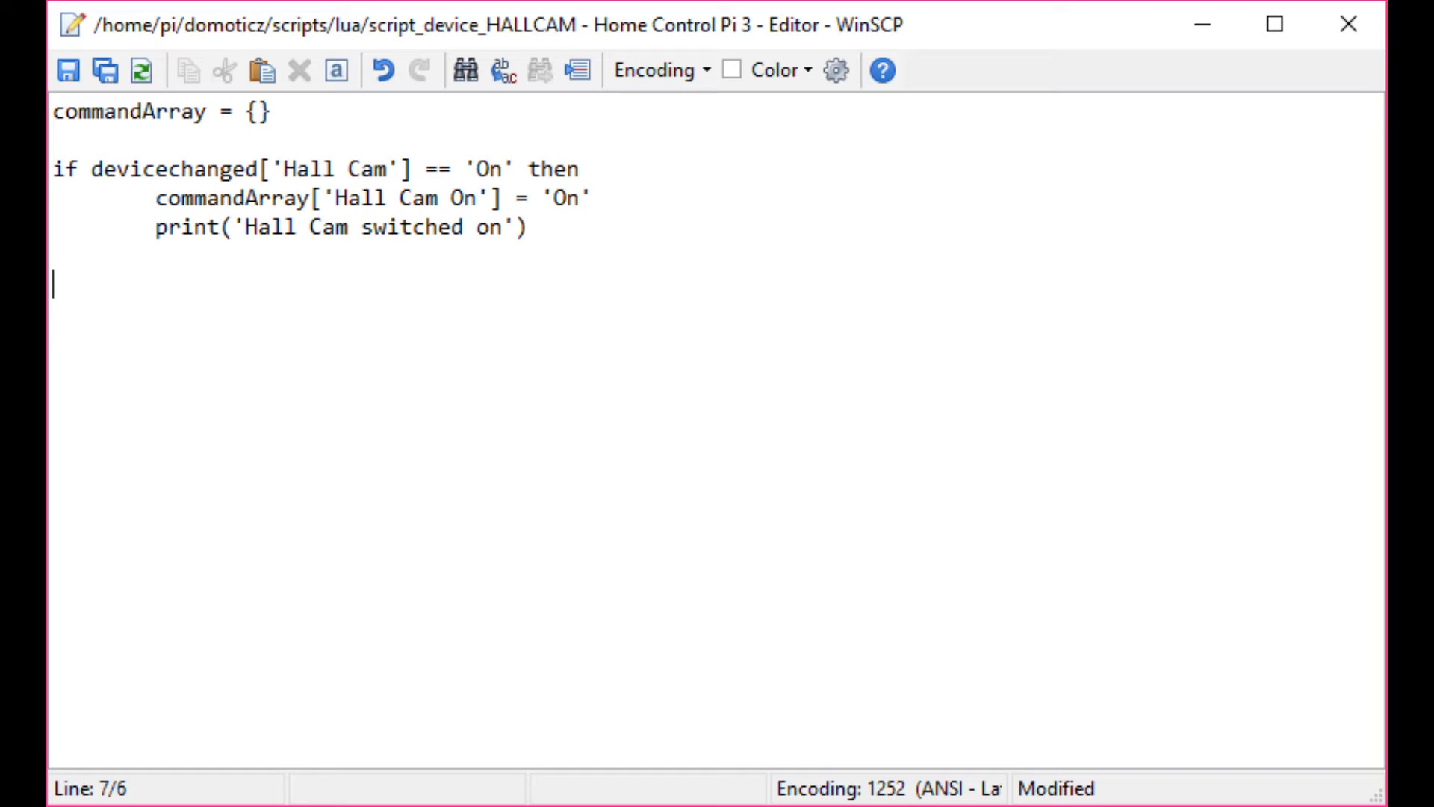
# Add the second condition line elseif devicechanged['Hall Cam'] == 'Off' then
pyautogui.write('else')
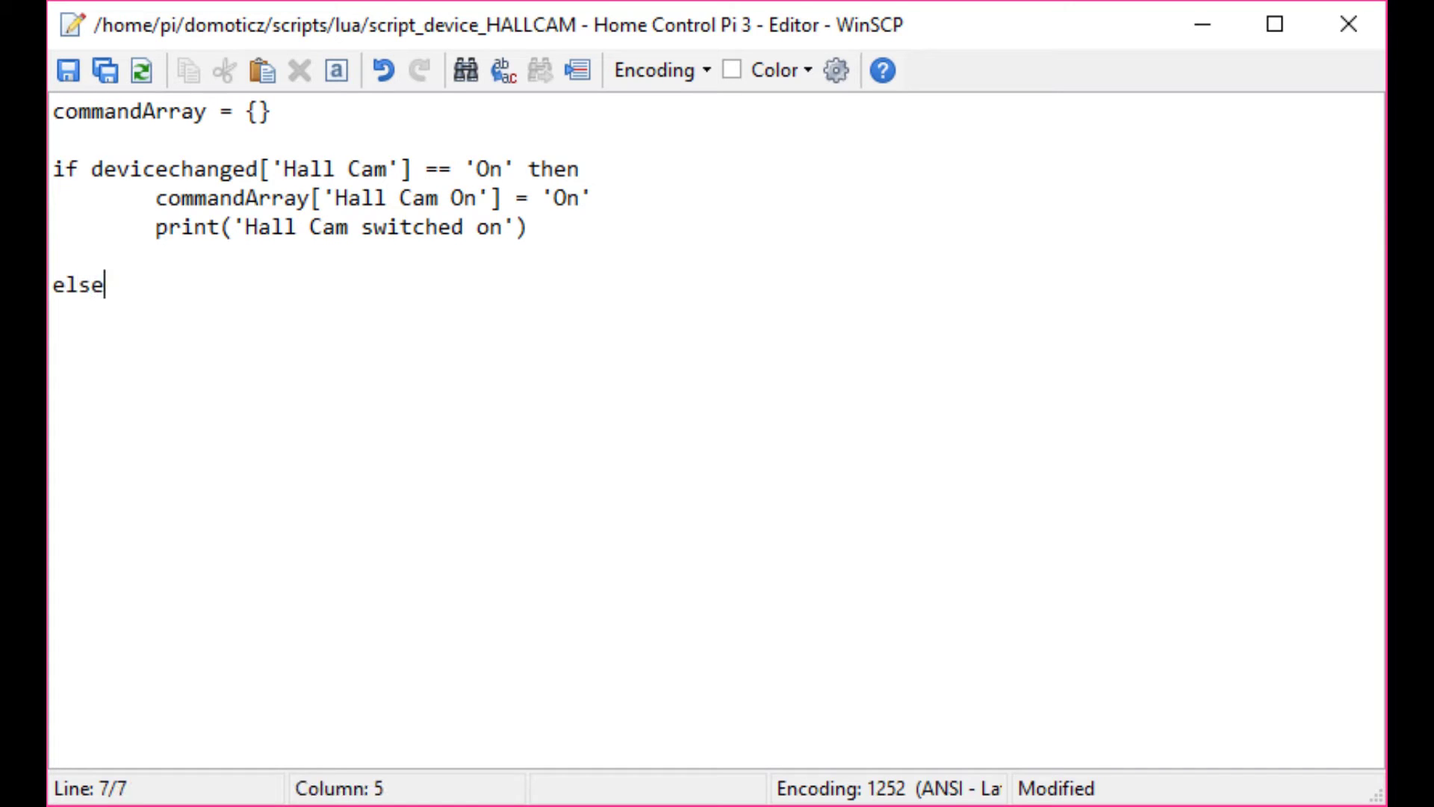
pyautogui.write('if')
pyautogui.write("devicechanged['Hall")
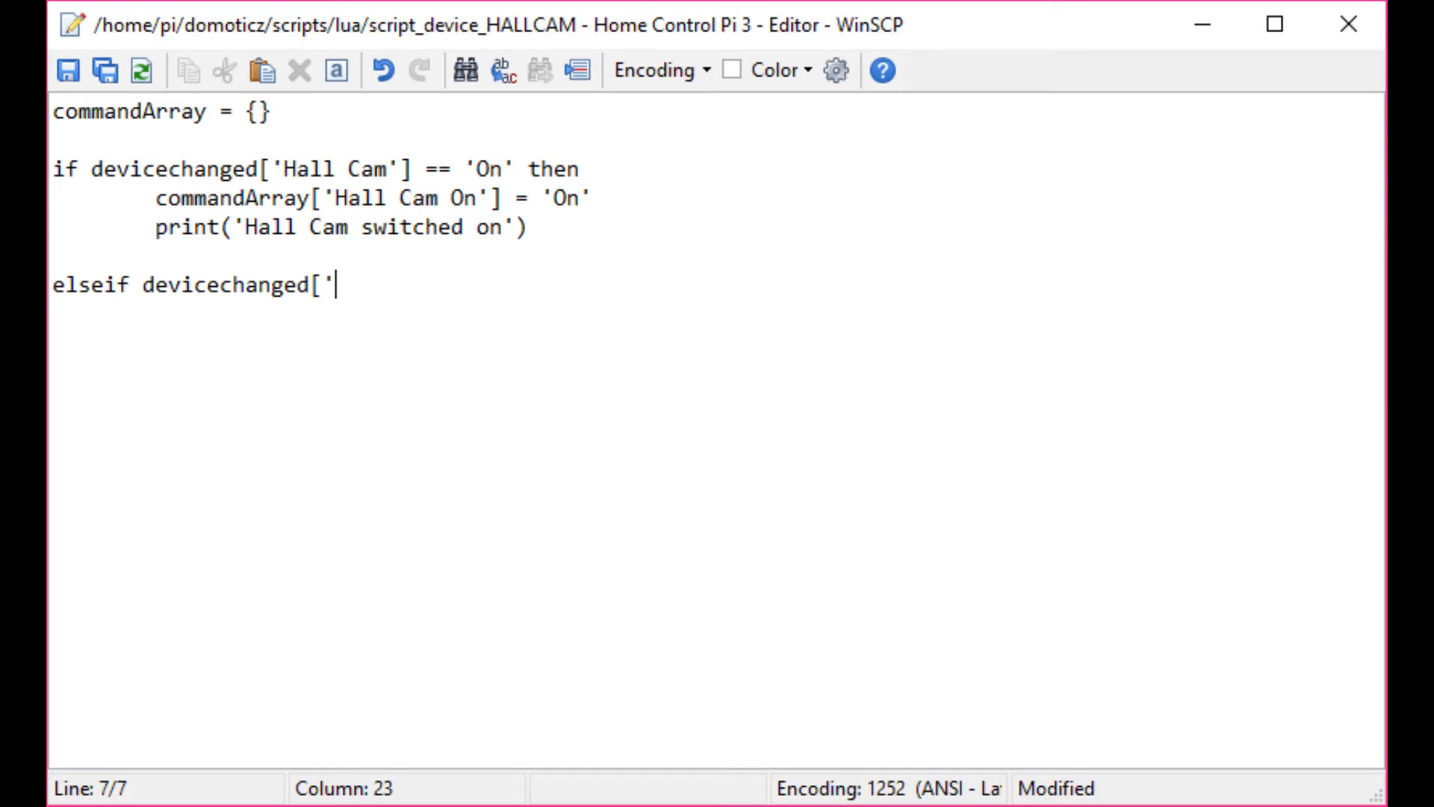
pyautogui.write(" Cam'")
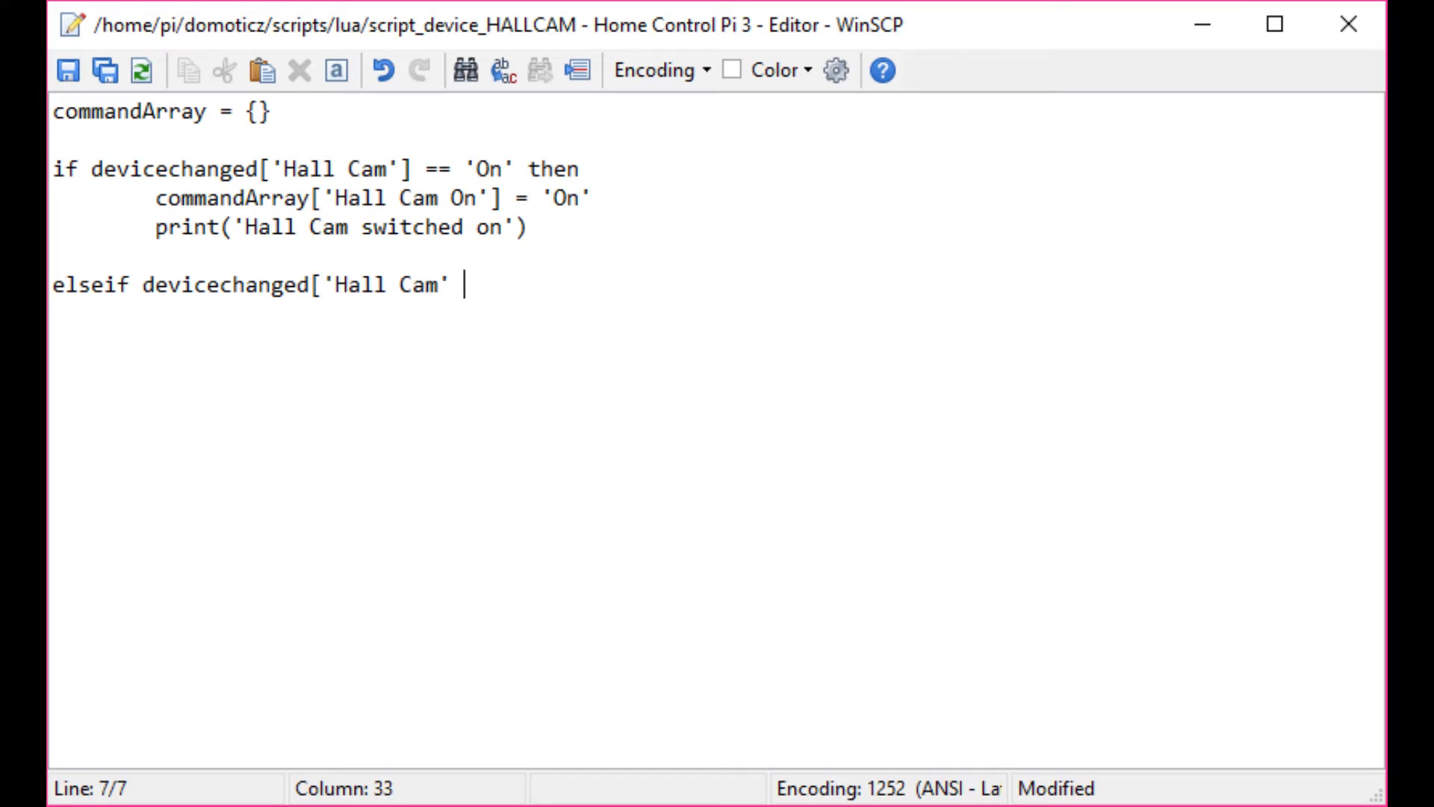
pyautogui.press('BackSpace')
pyautogui.write("] == 'Off' the")
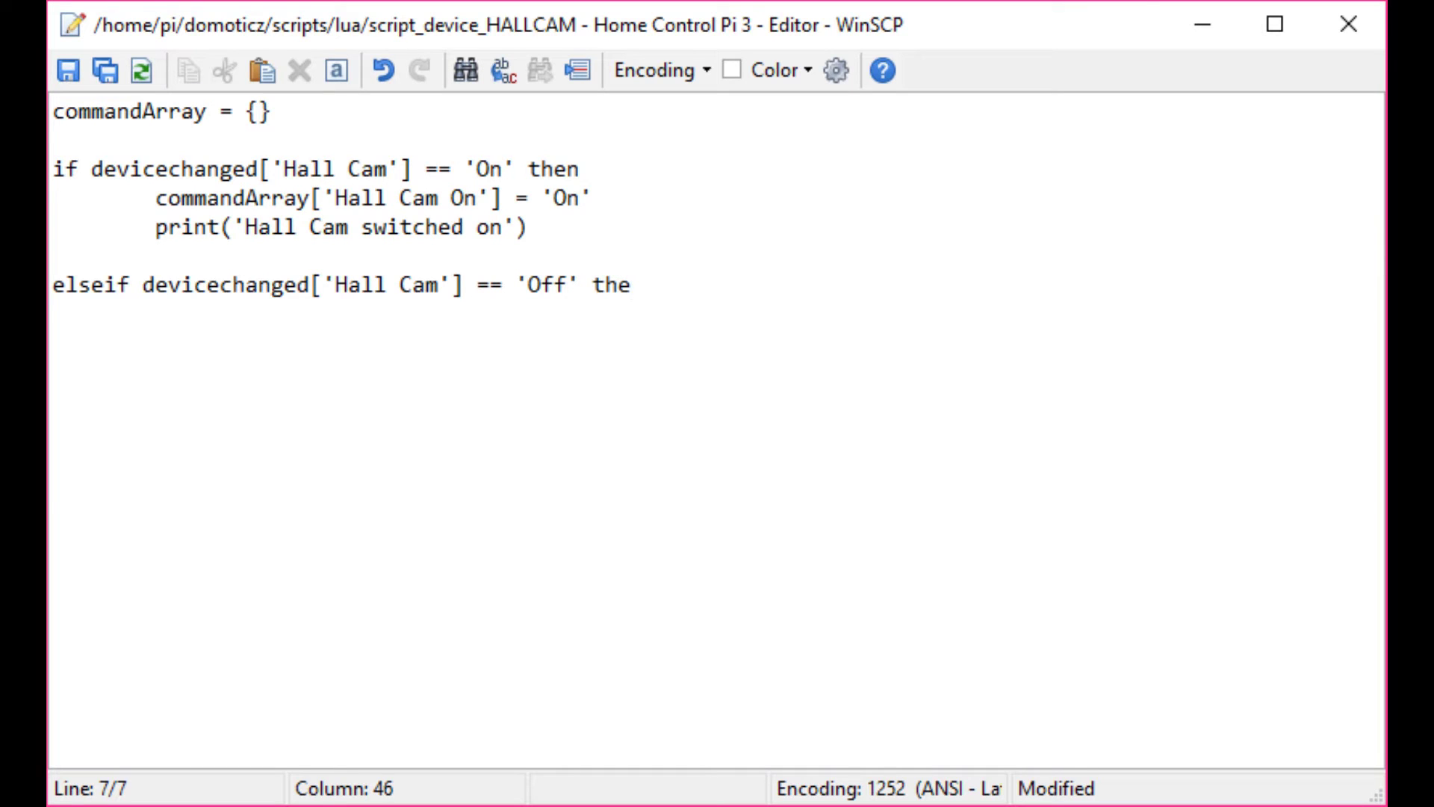
pyautogui.write('n')
pyautogui.press('Return')
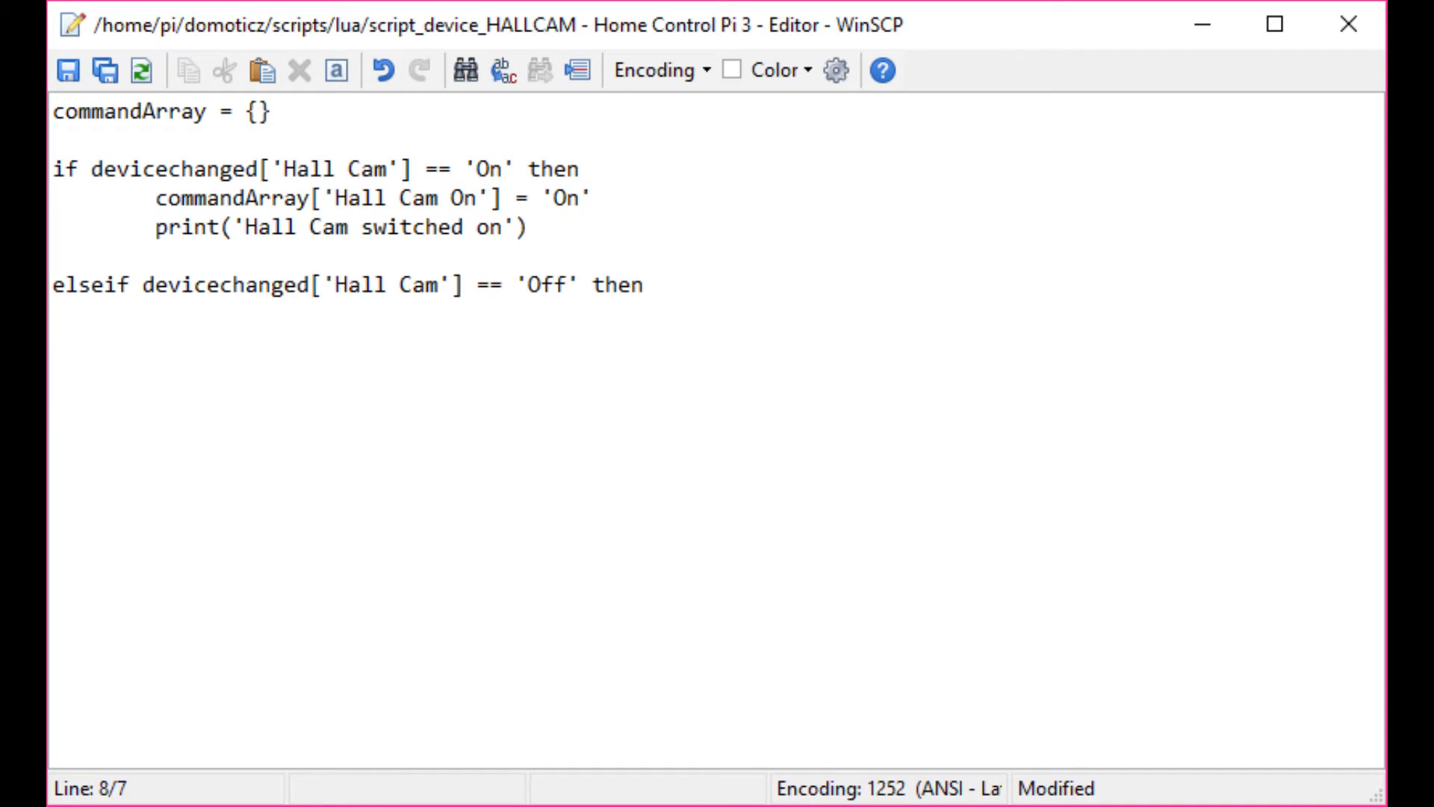
# Under the Off condition, add the indented line commandArray['Hall Cam Off'] = 'On'
pyautogui.press('Tab')
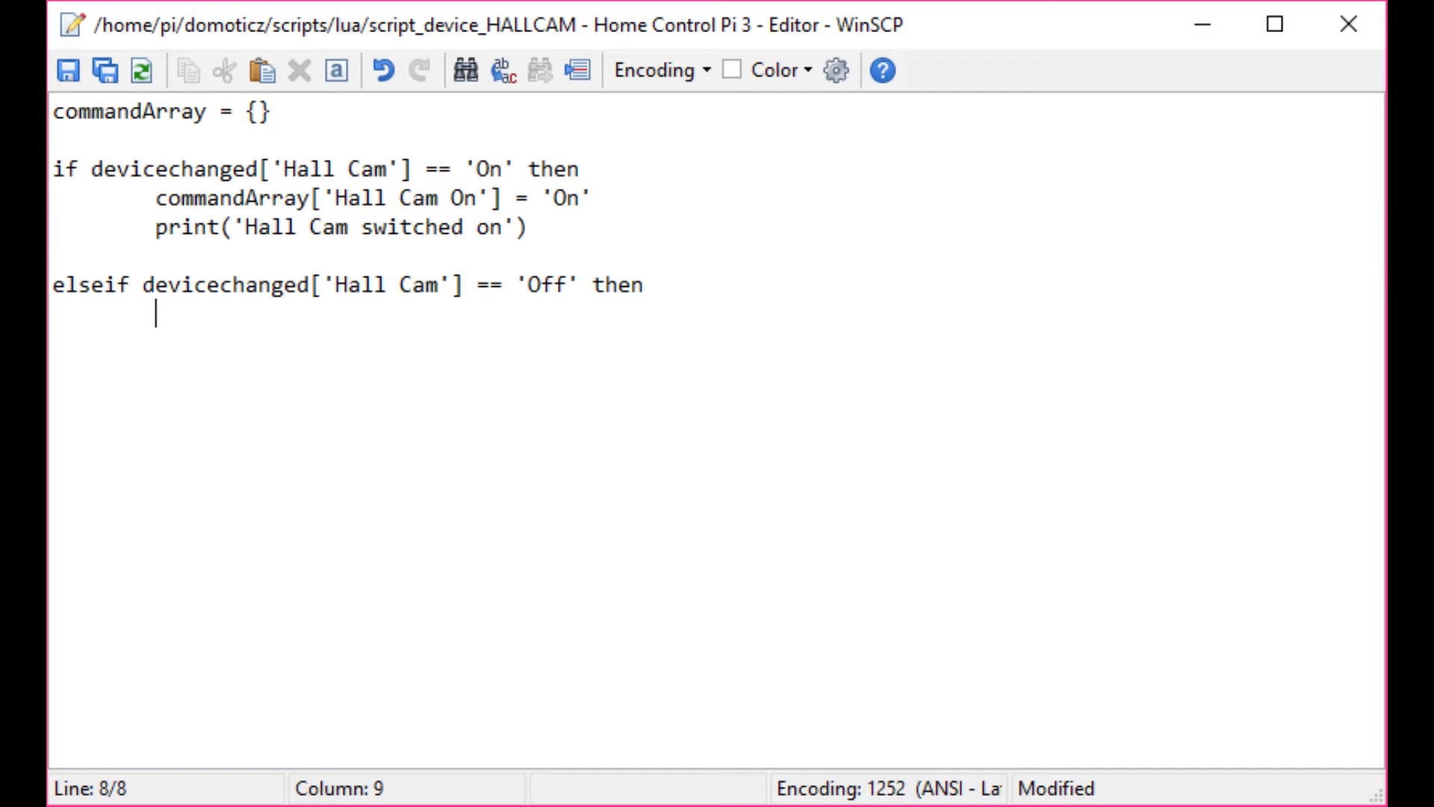
pyautogui.write('commandArray')
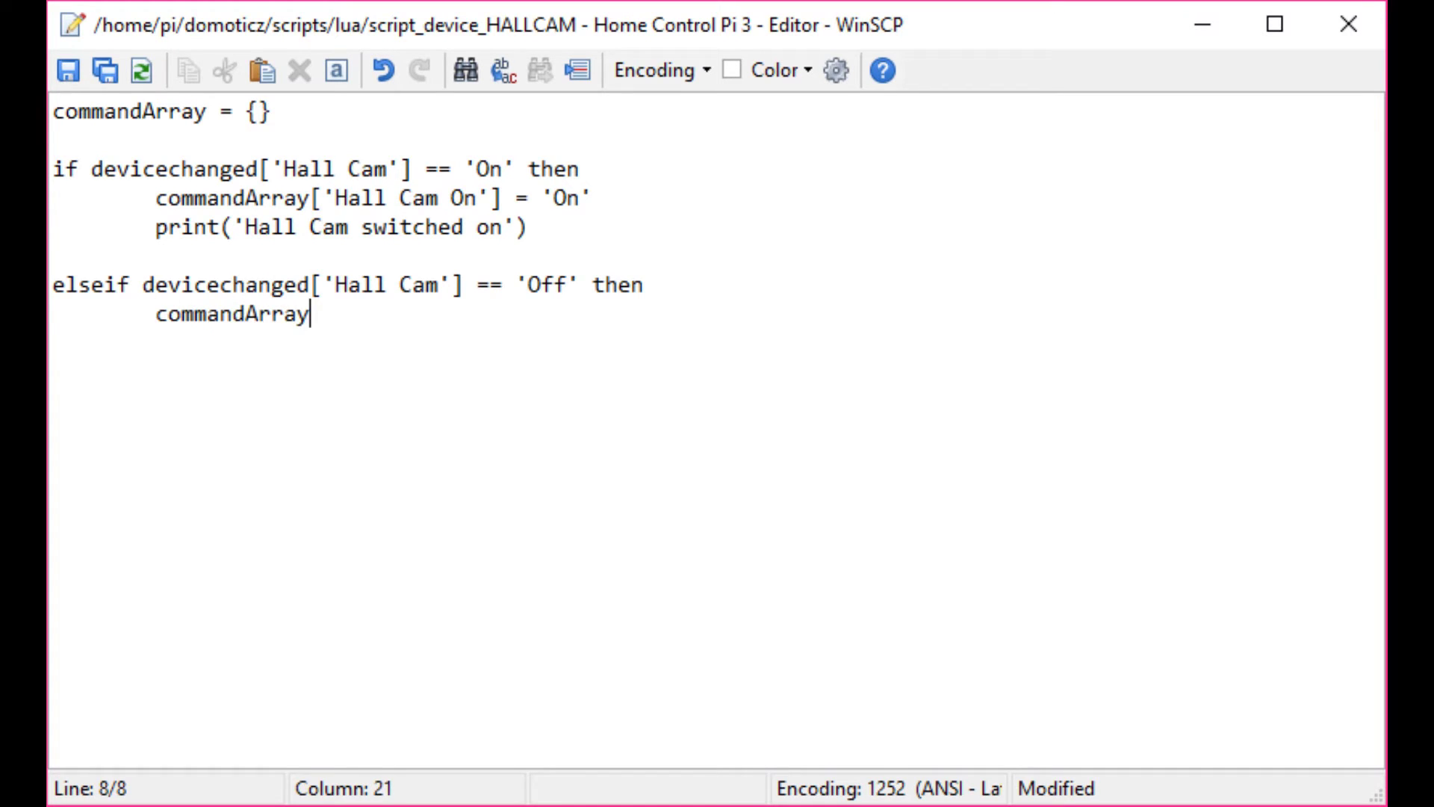
pyautogui.write("['Hall Cam ")
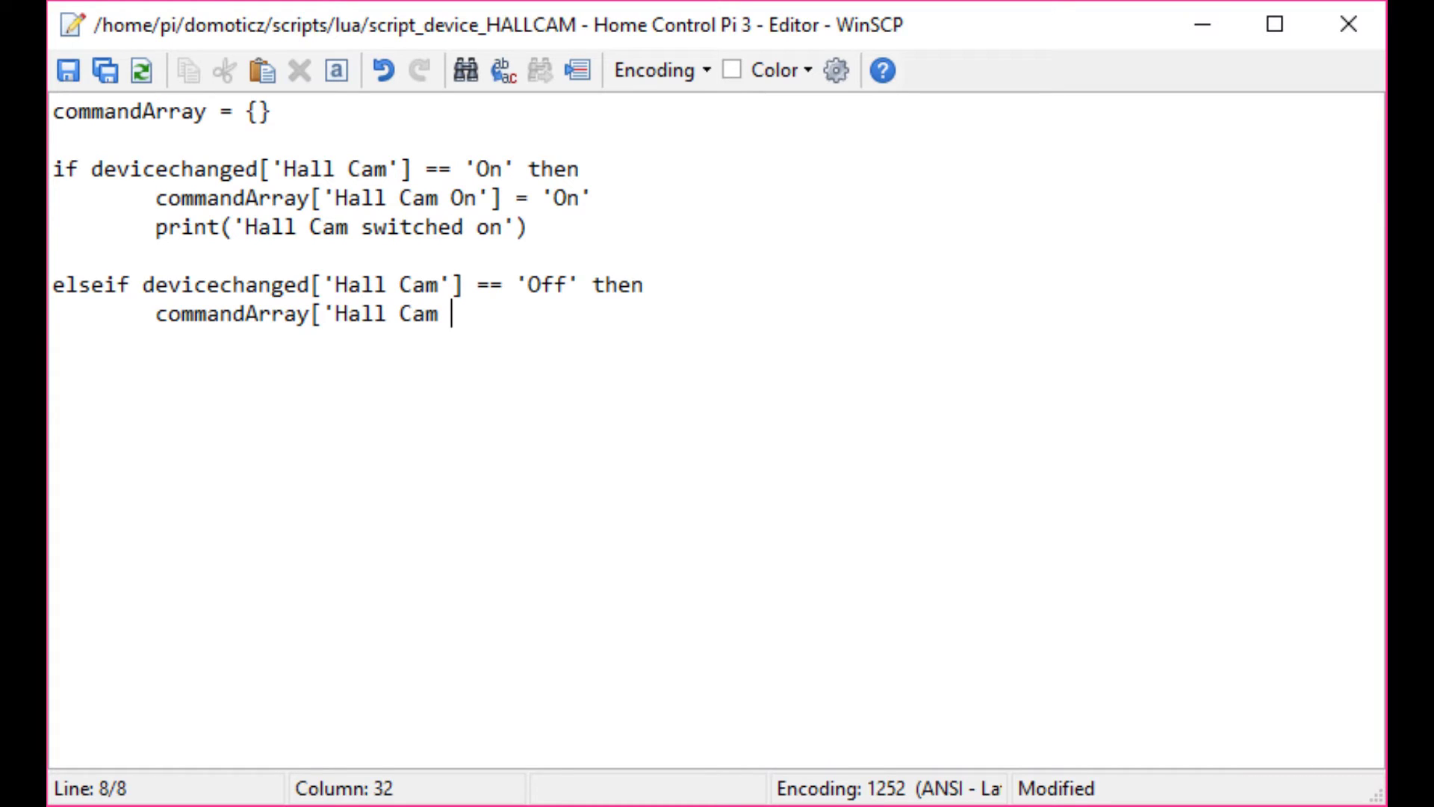
pyautogui.write("Off'] = '")
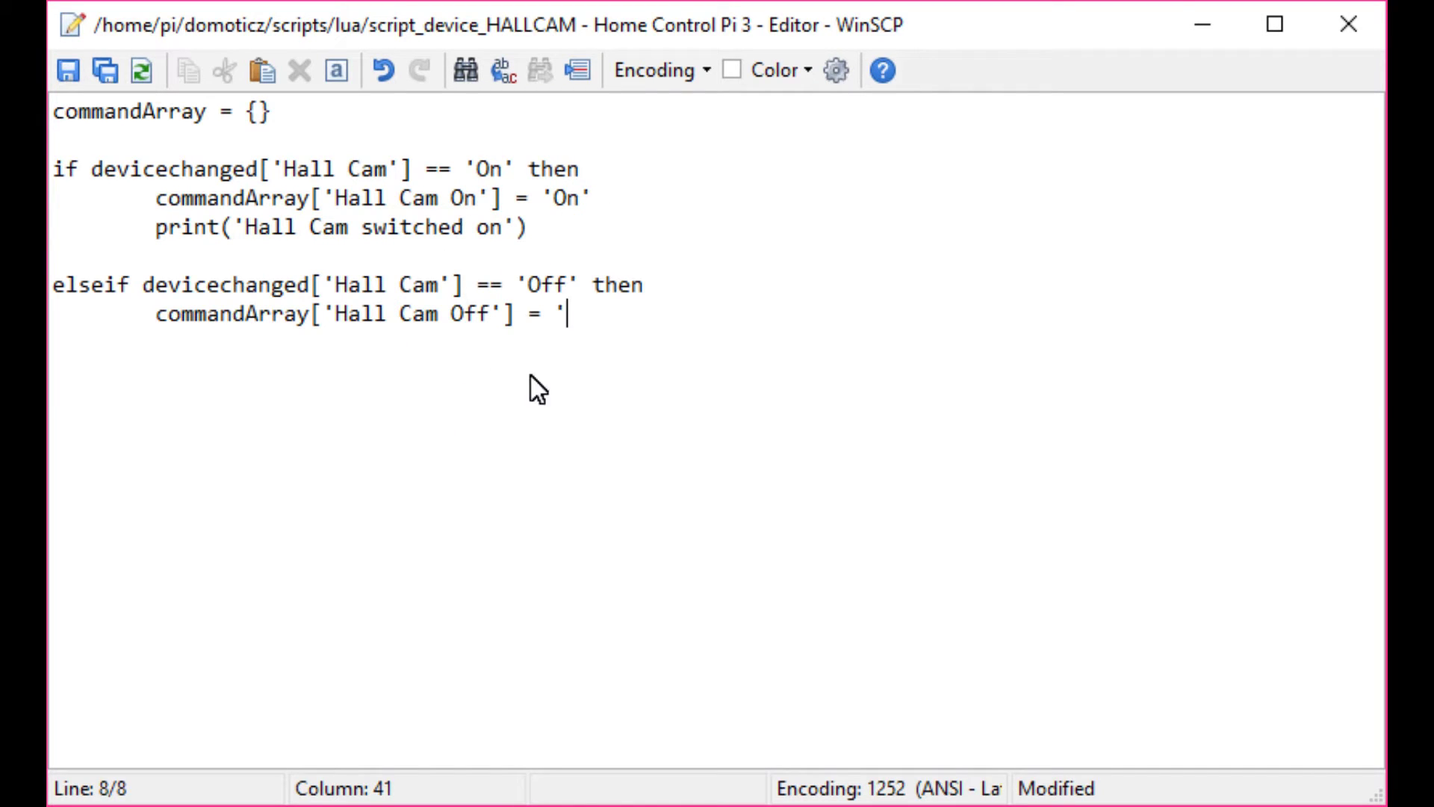
pyautogui.write("On'")
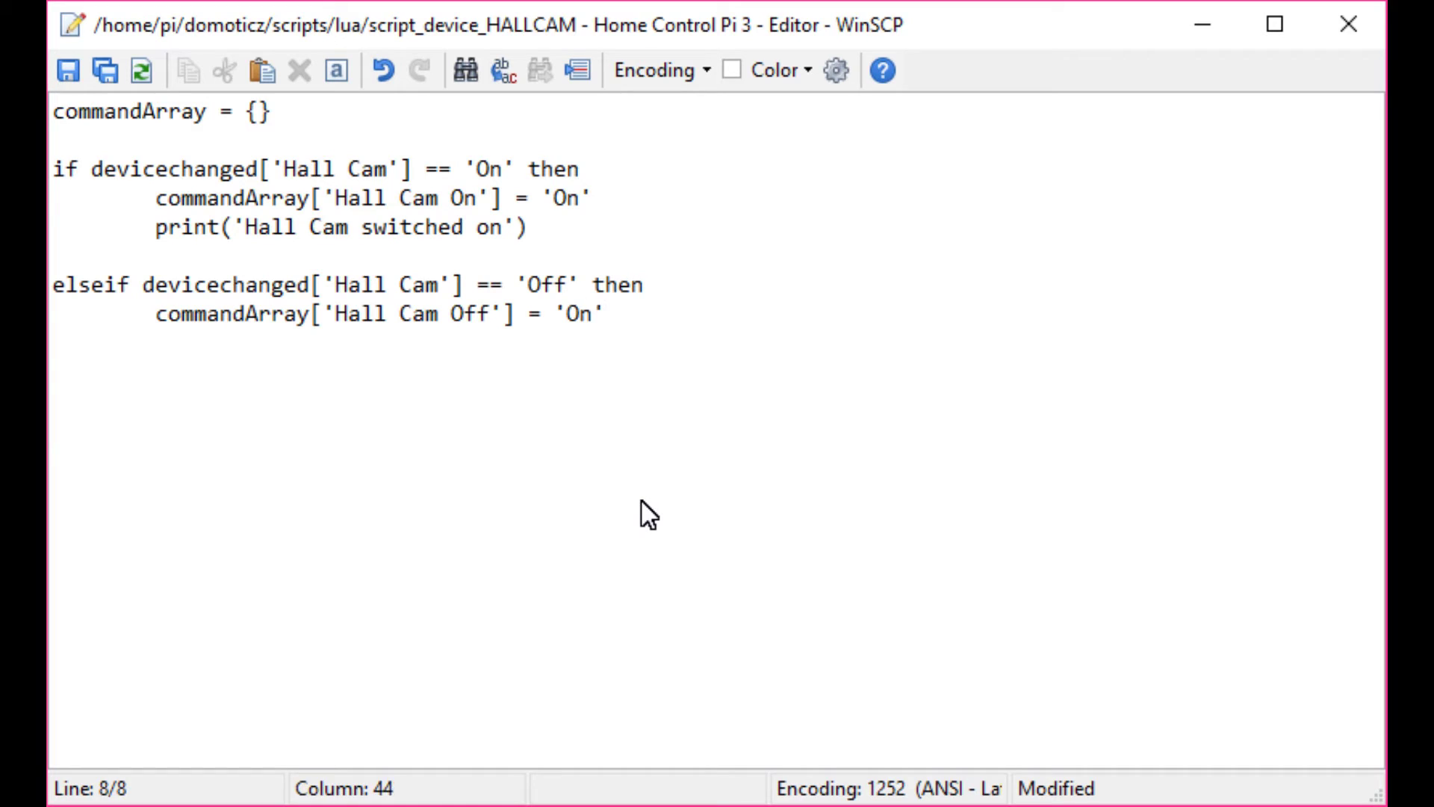
# Add the indented log line print('Hall Cam switched off') to the Off branch, followed by a blank line
pyautogui.press('Return')
pyautogui.press('Tab')
pyautogui.write('print')
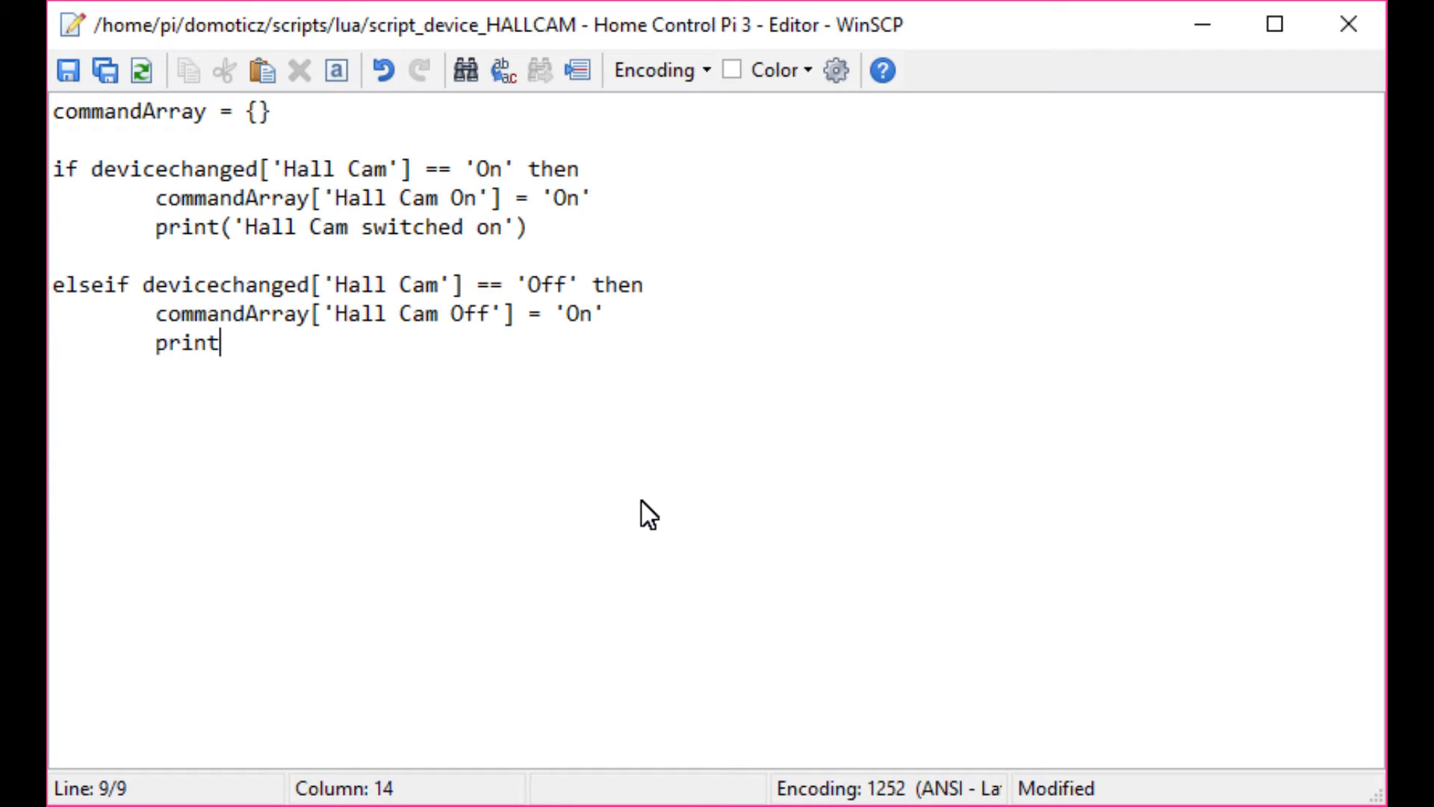
pyautogui.write("('Hall Cam switched off')")
pyautogui.press('Return')
pyautogui.press('Return')
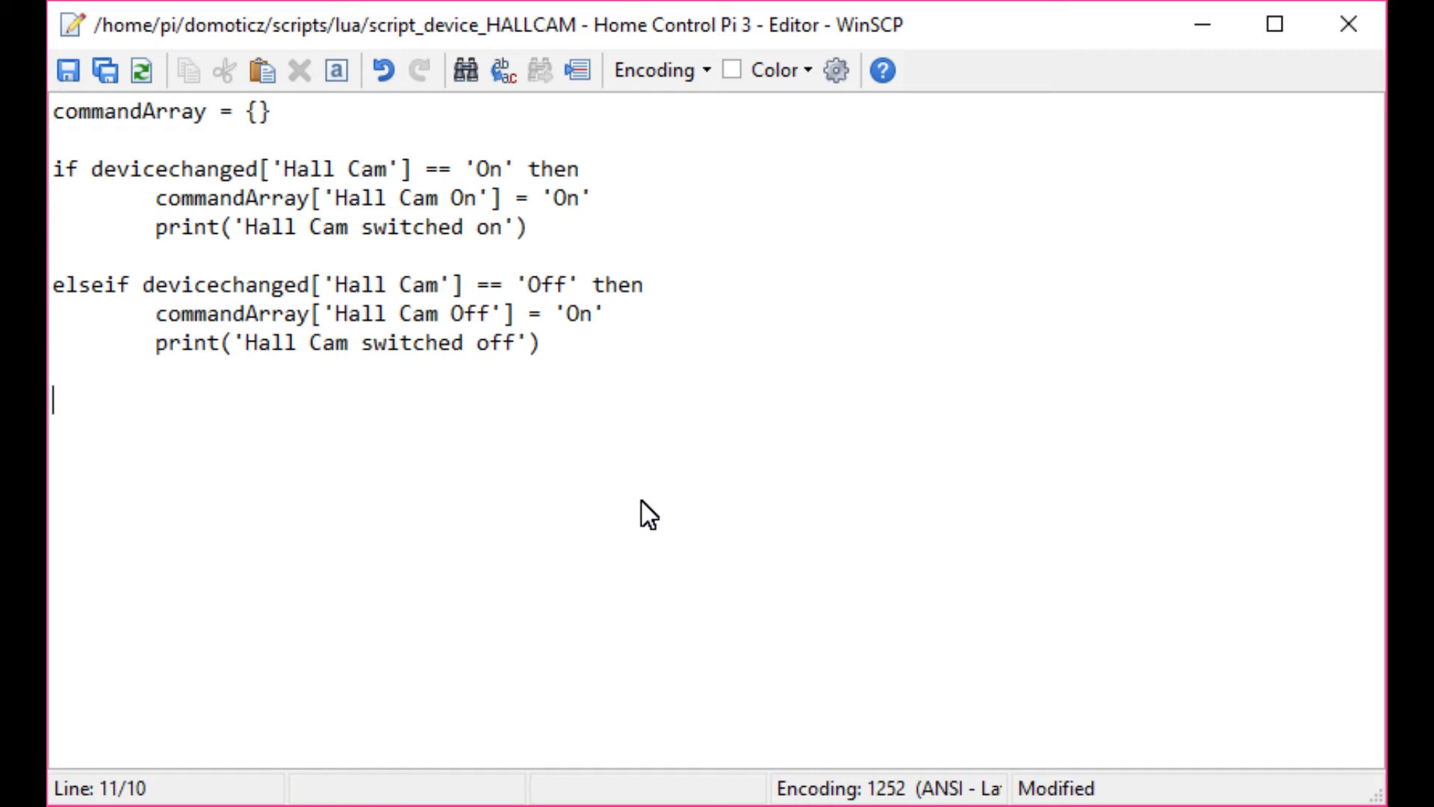
# Close the condition block with end, add return commandArray as the final line, and save the script
pyautogui.write('end')
pyautogui.press('Return')
pyautogui.press('Return')
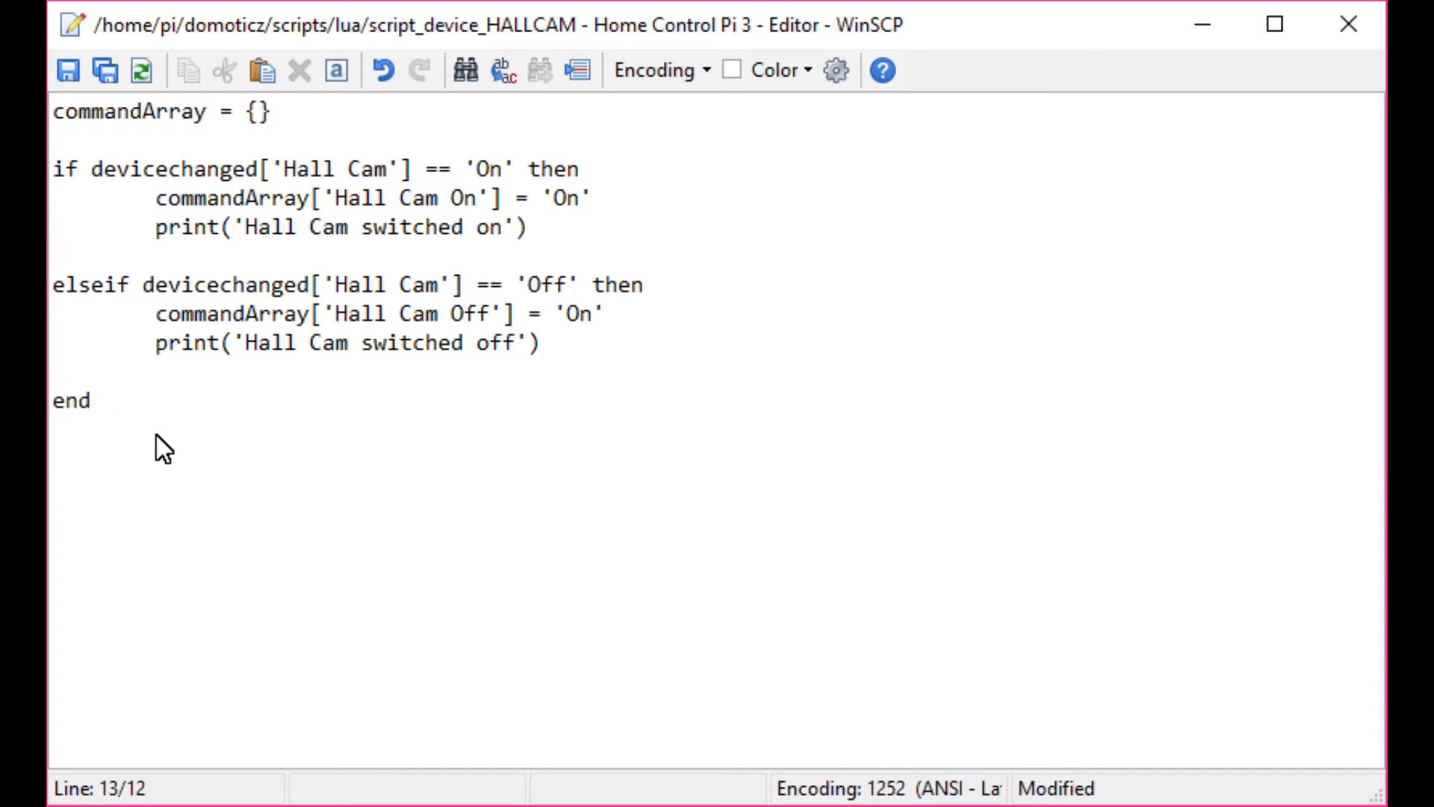
pyautogui.write('return commandArray')
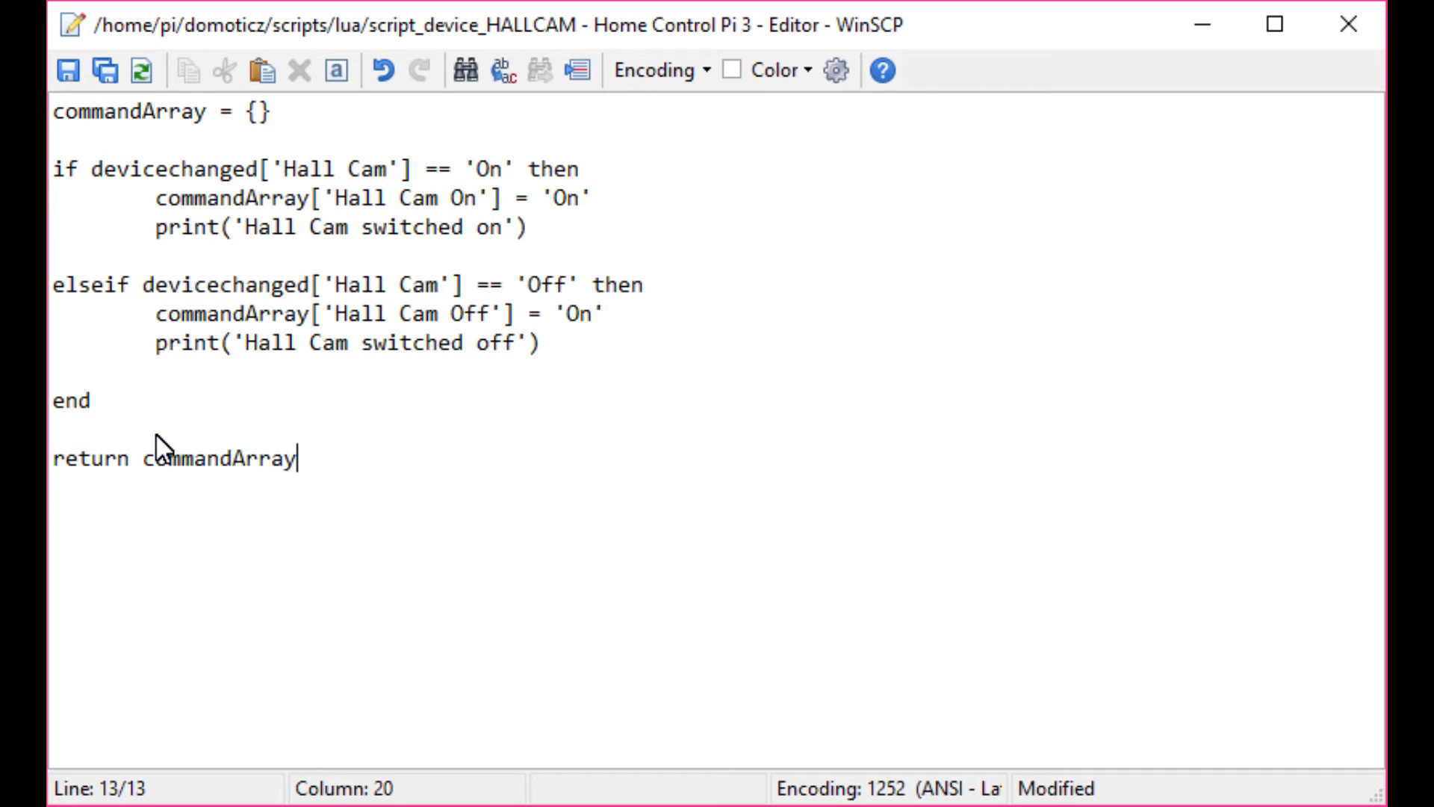
pyautogui.press('Return')
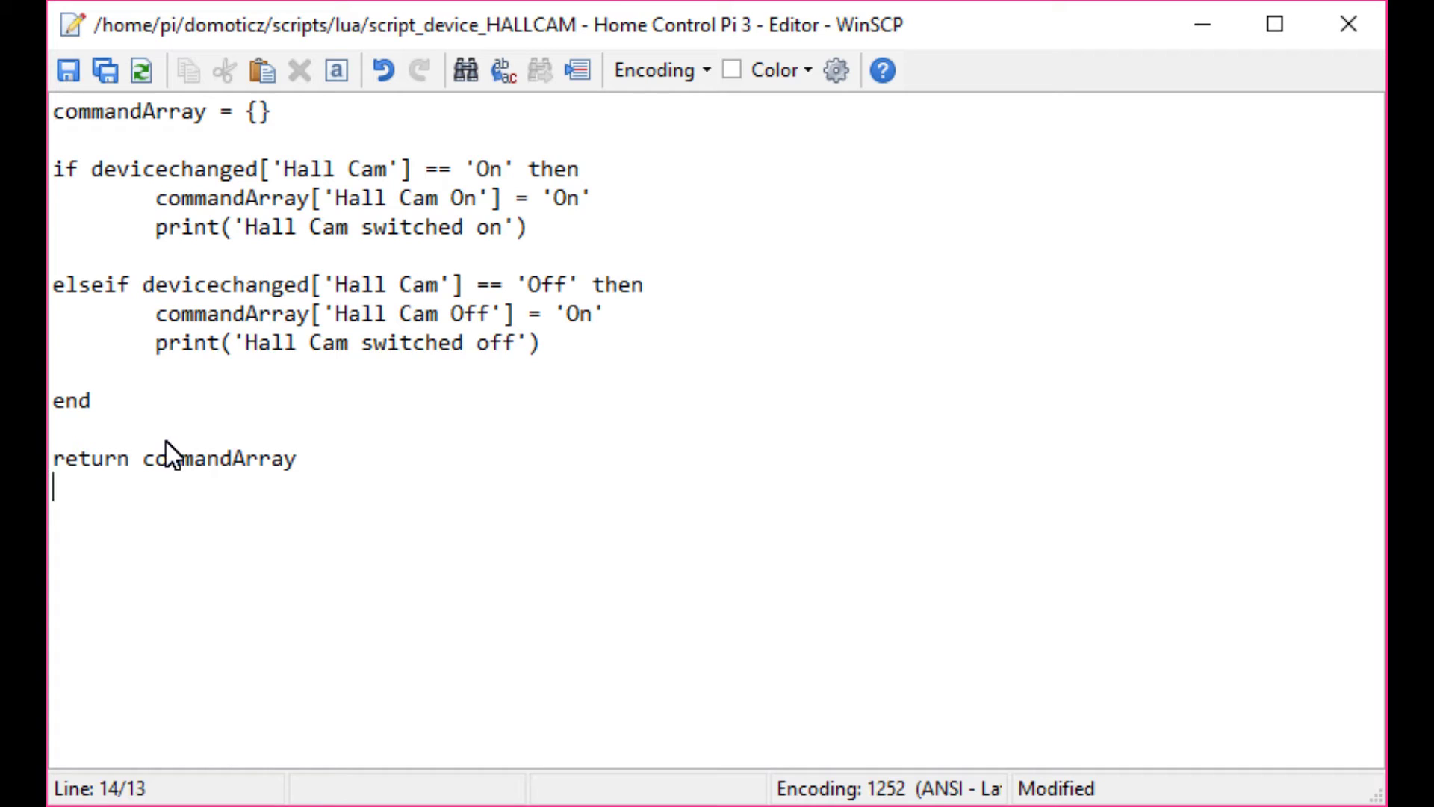
pyautogui.click(64, 74)
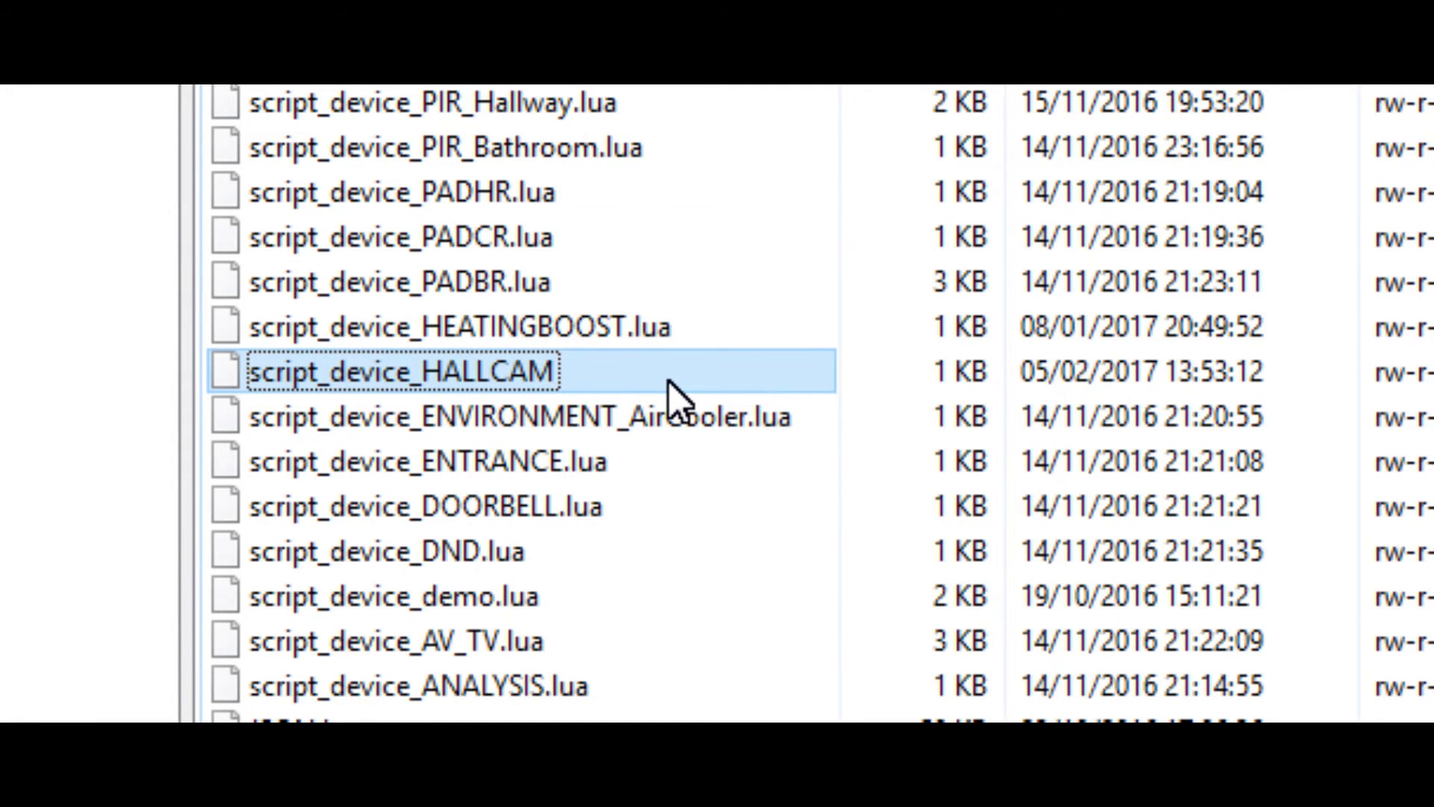
# Rename the script_device_HALLCAM file in the lua folder as script_device_HALLCAM.lua
pyautogui.rightClick(613, 379)
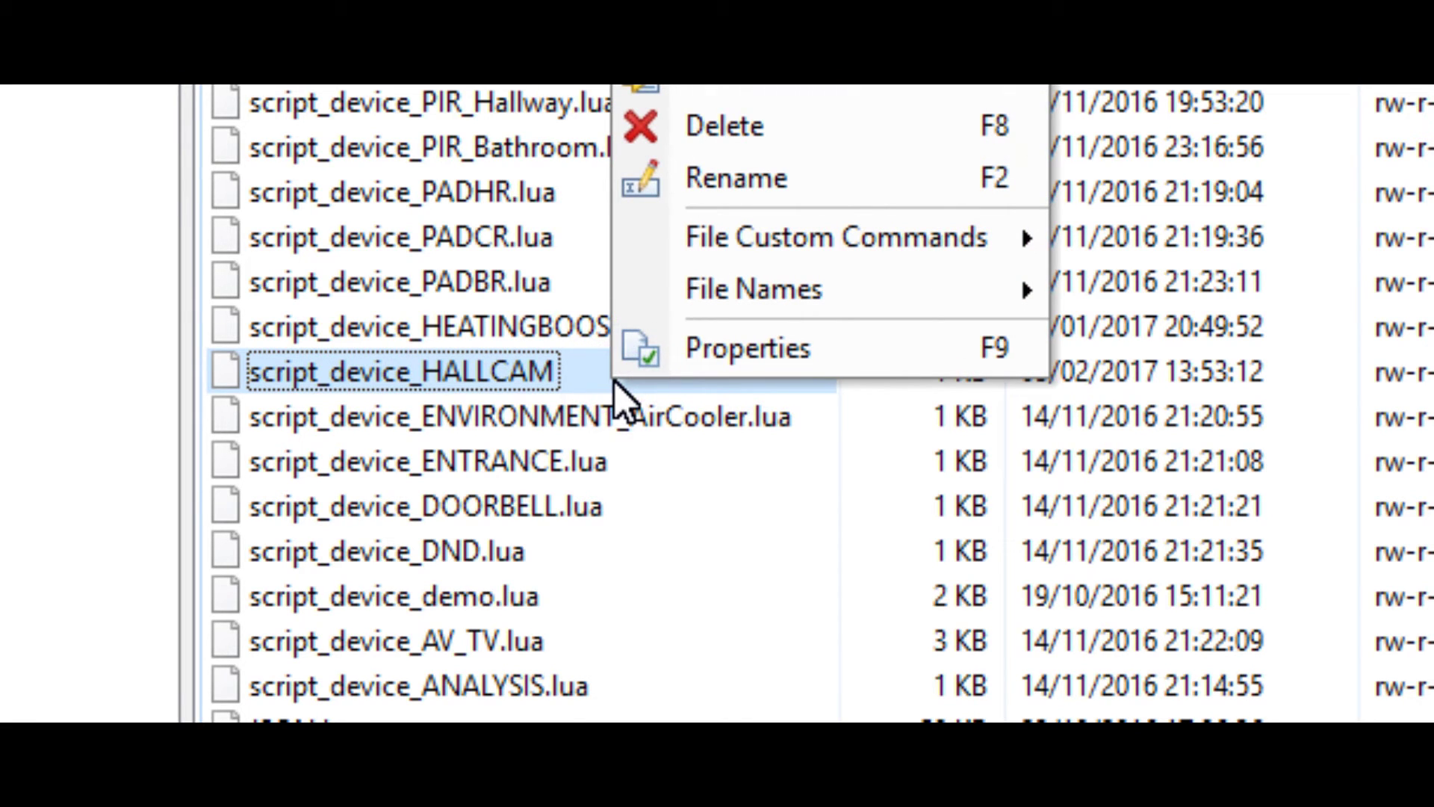
pyautogui.click(831, 179)
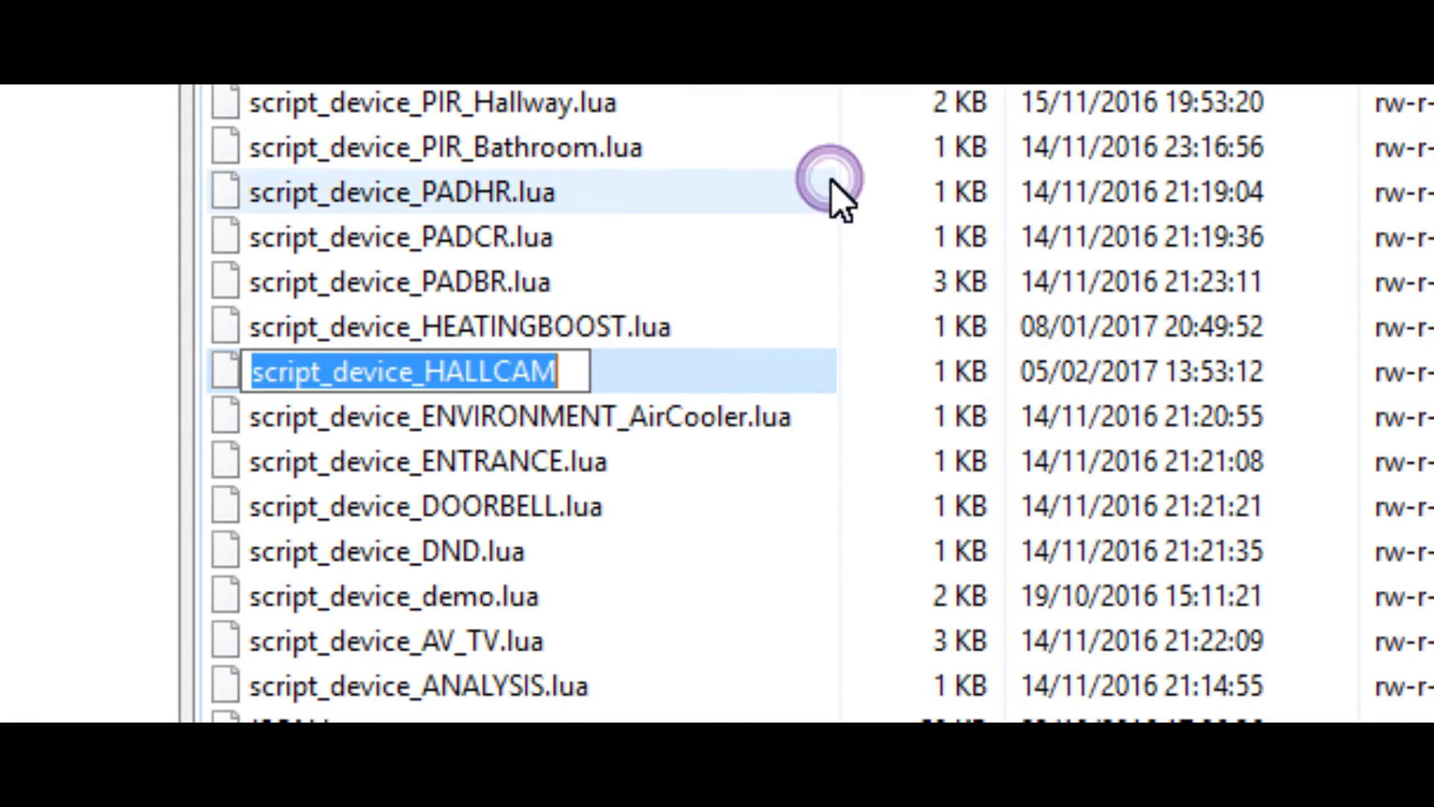
pyautogui.click(565, 380)
pyautogui.write('.lua')
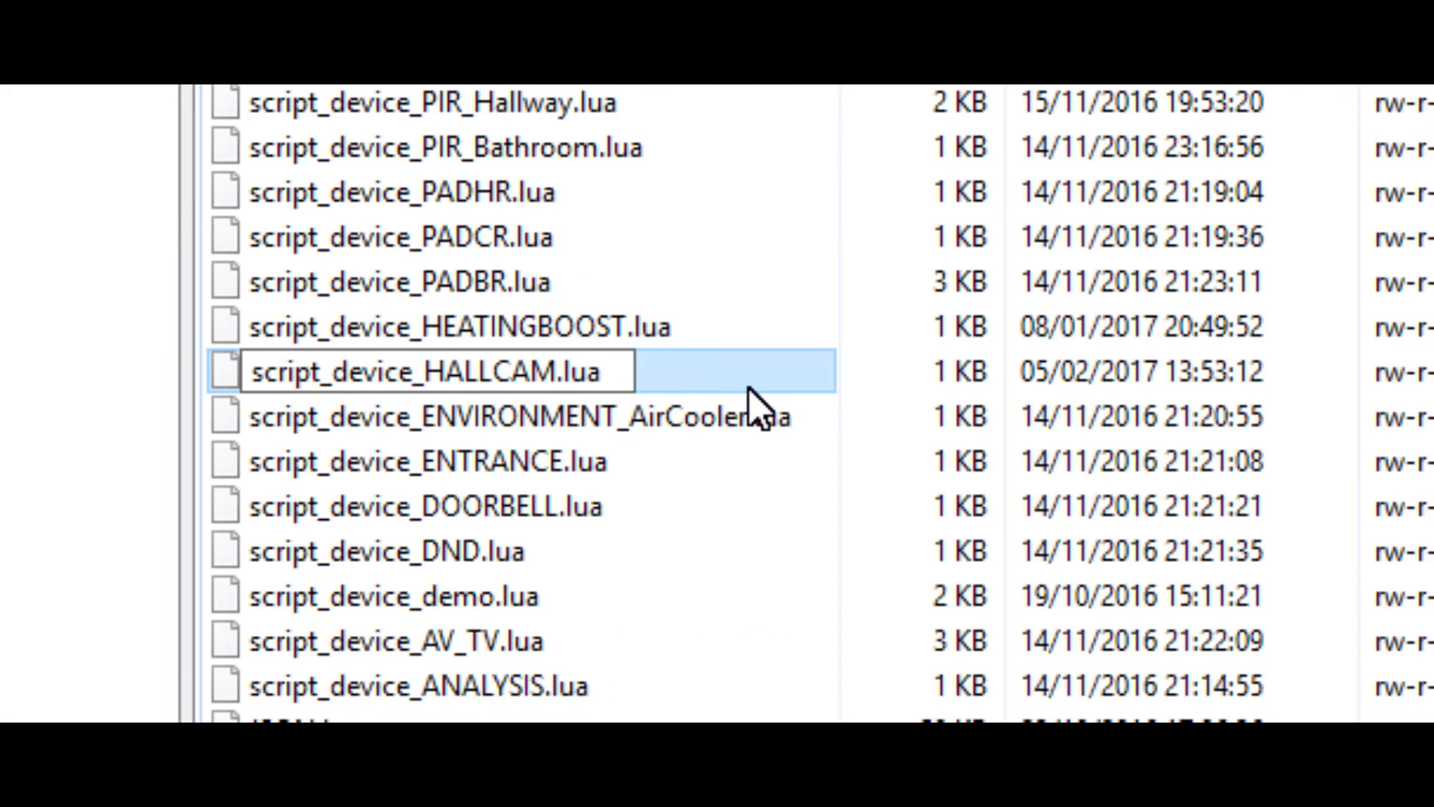
pyautogui.press('Return')
pyautogui.scroll(2, 746, 387)
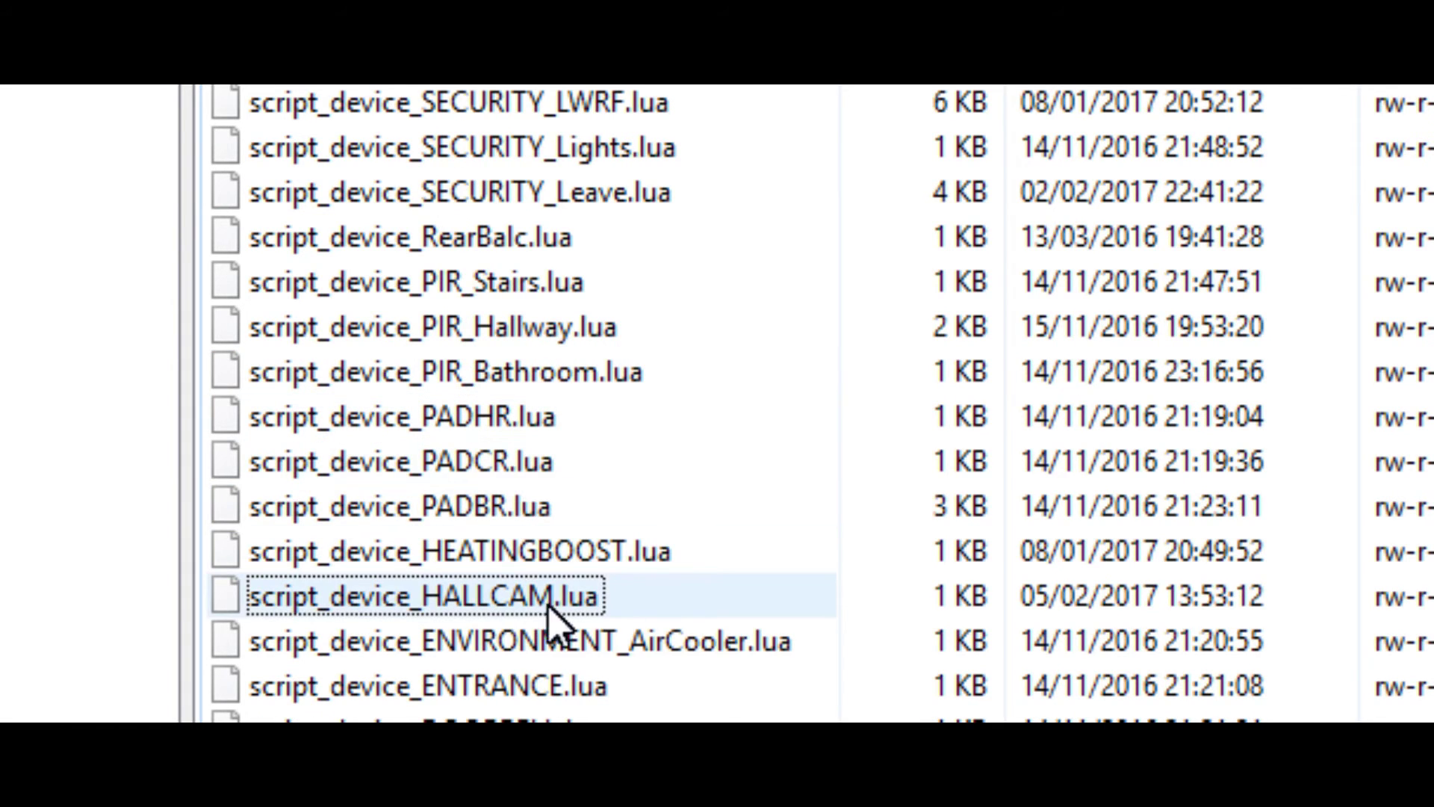
pyautogui.click(692, 593)
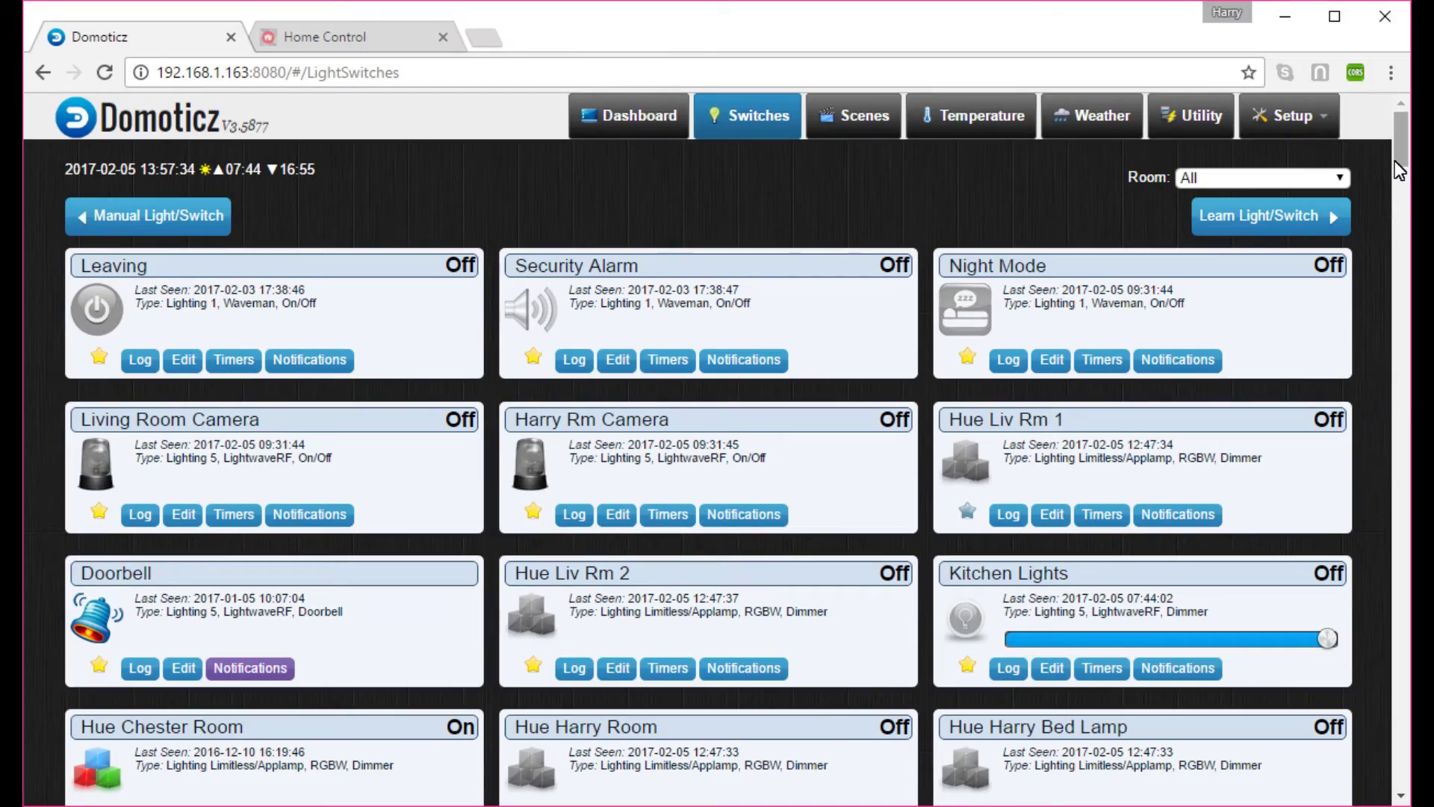
# In Domoticz, go to the Hall Cam switches at the end of the Switches list
pyautogui.moveTo(1395, 155); pyautogui.dragTo(1382, 773)
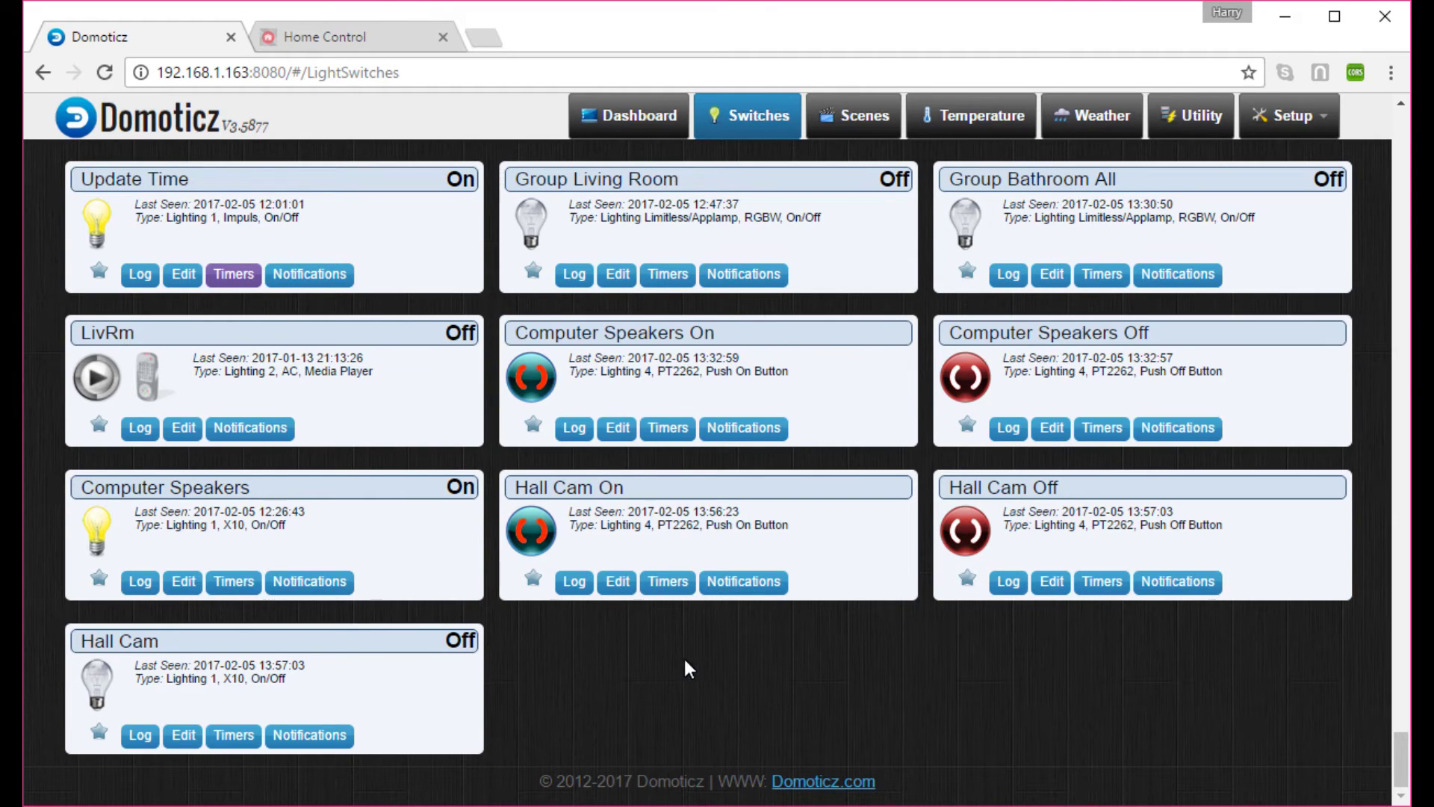
# Switch Hall Cam on and examine the log entries for the switch command and the script_device_HALLCAM.lua event
pyautogui.click(97, 678)
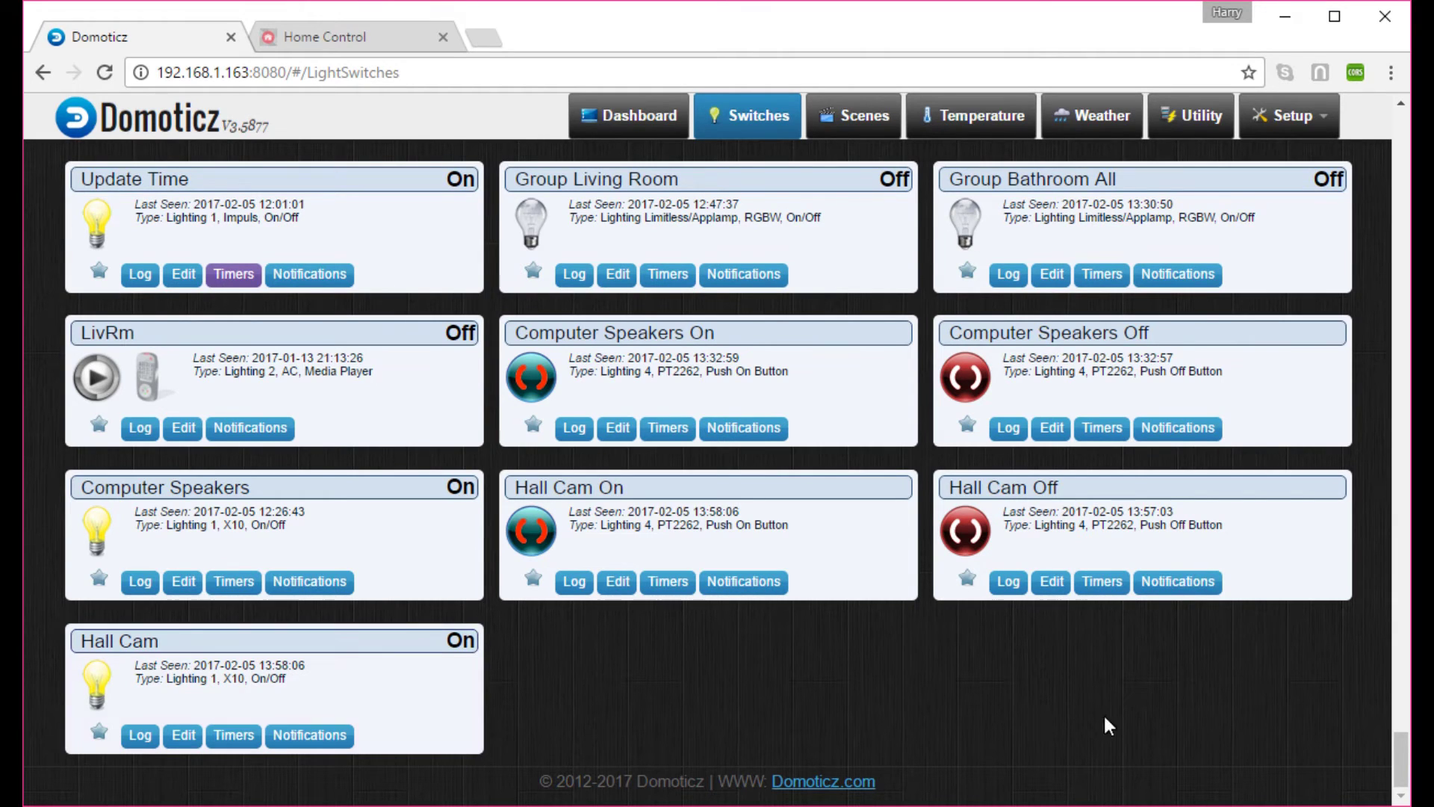
pyautogui.click(1275, 123)
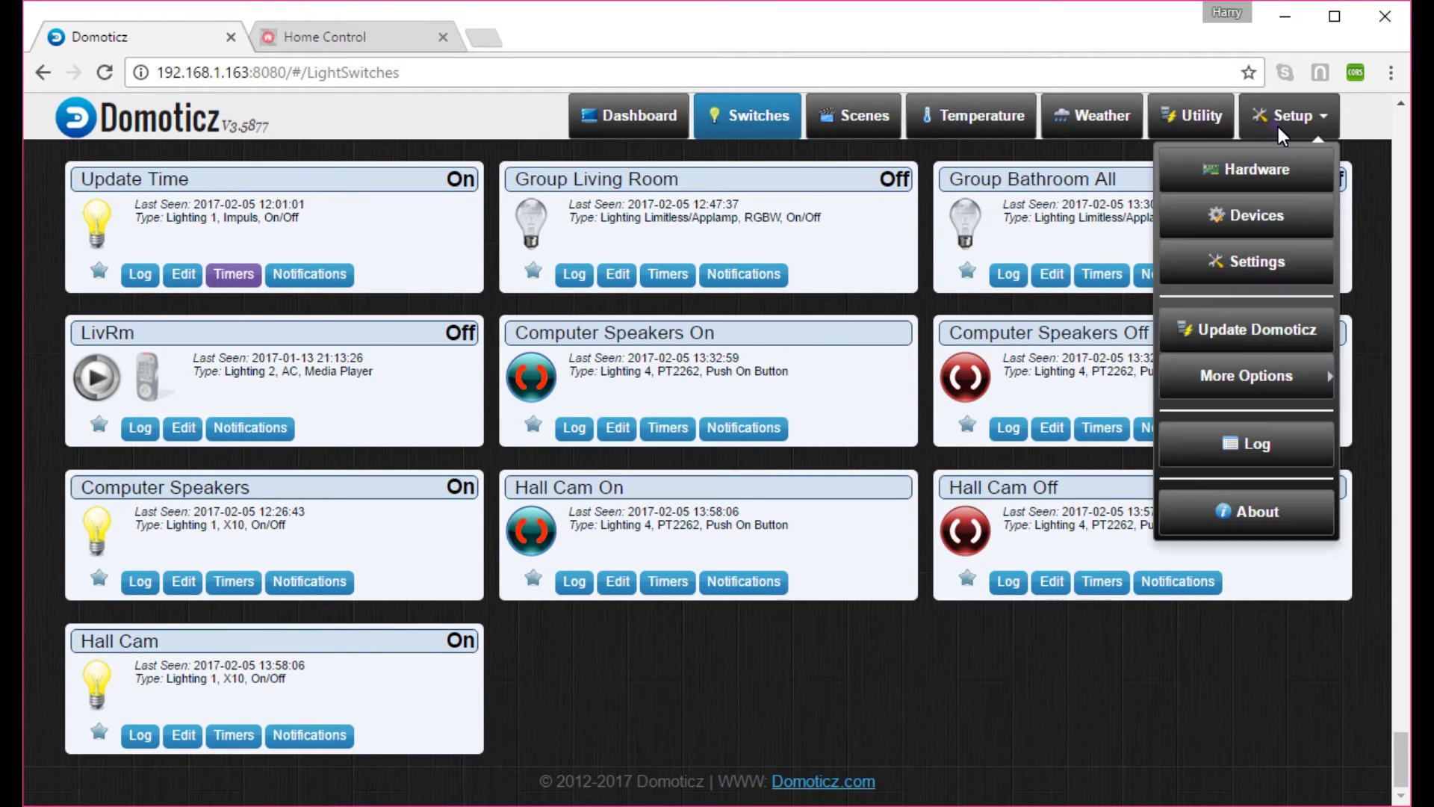
pyautogui.click(1245, 441)
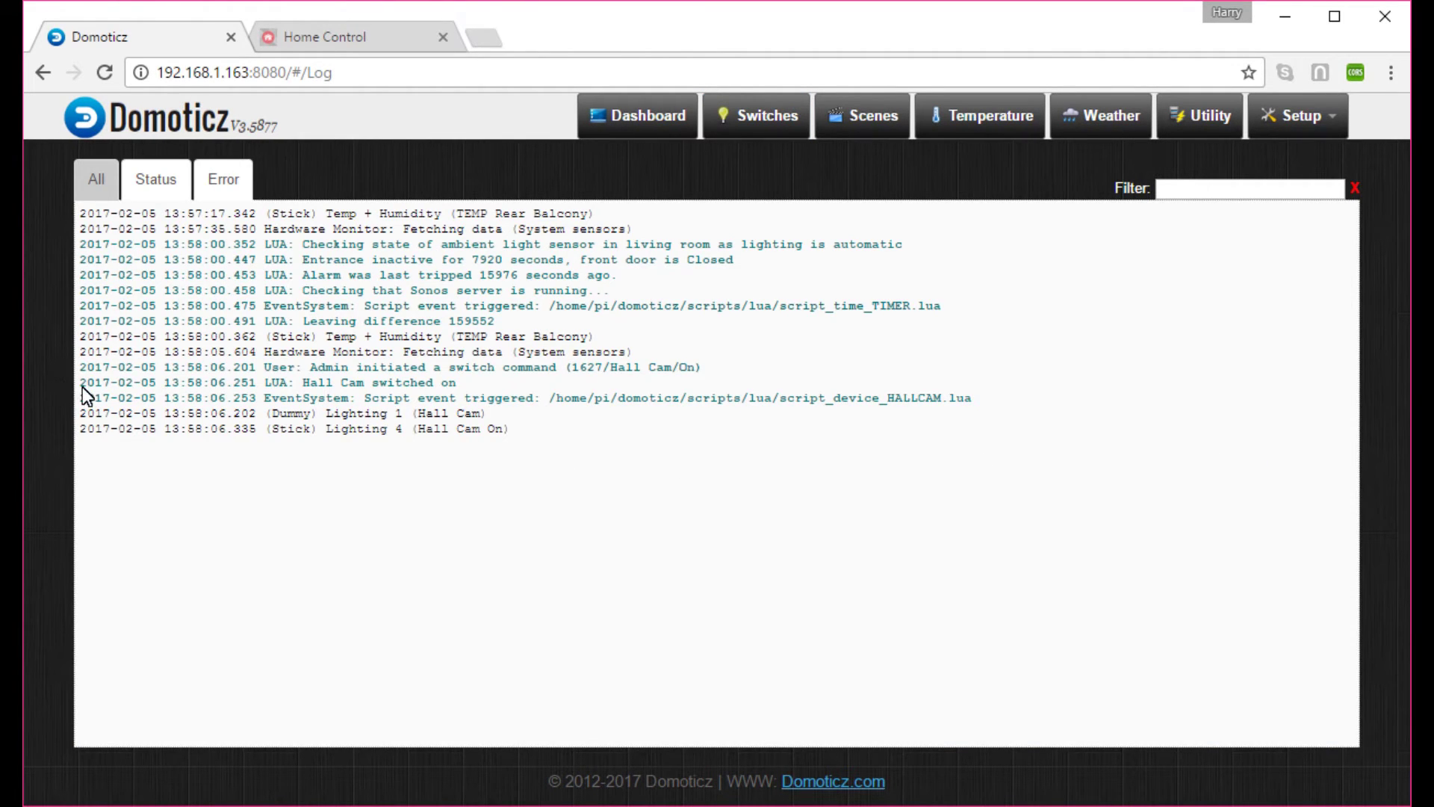
pyautogui.moveTo(81, 369); pyautogui.dragTo(624, 434)
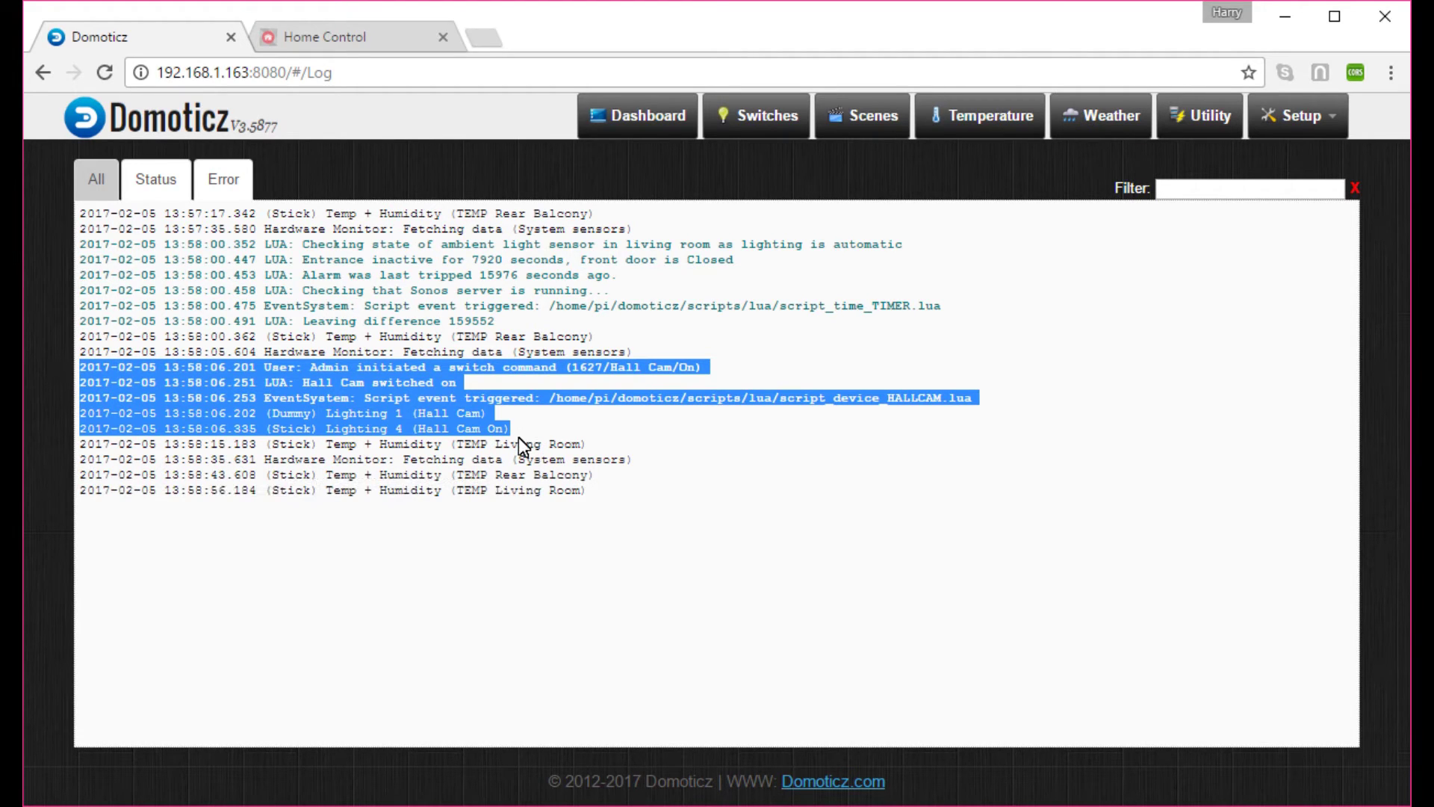
pyautogui.click(525, 445)
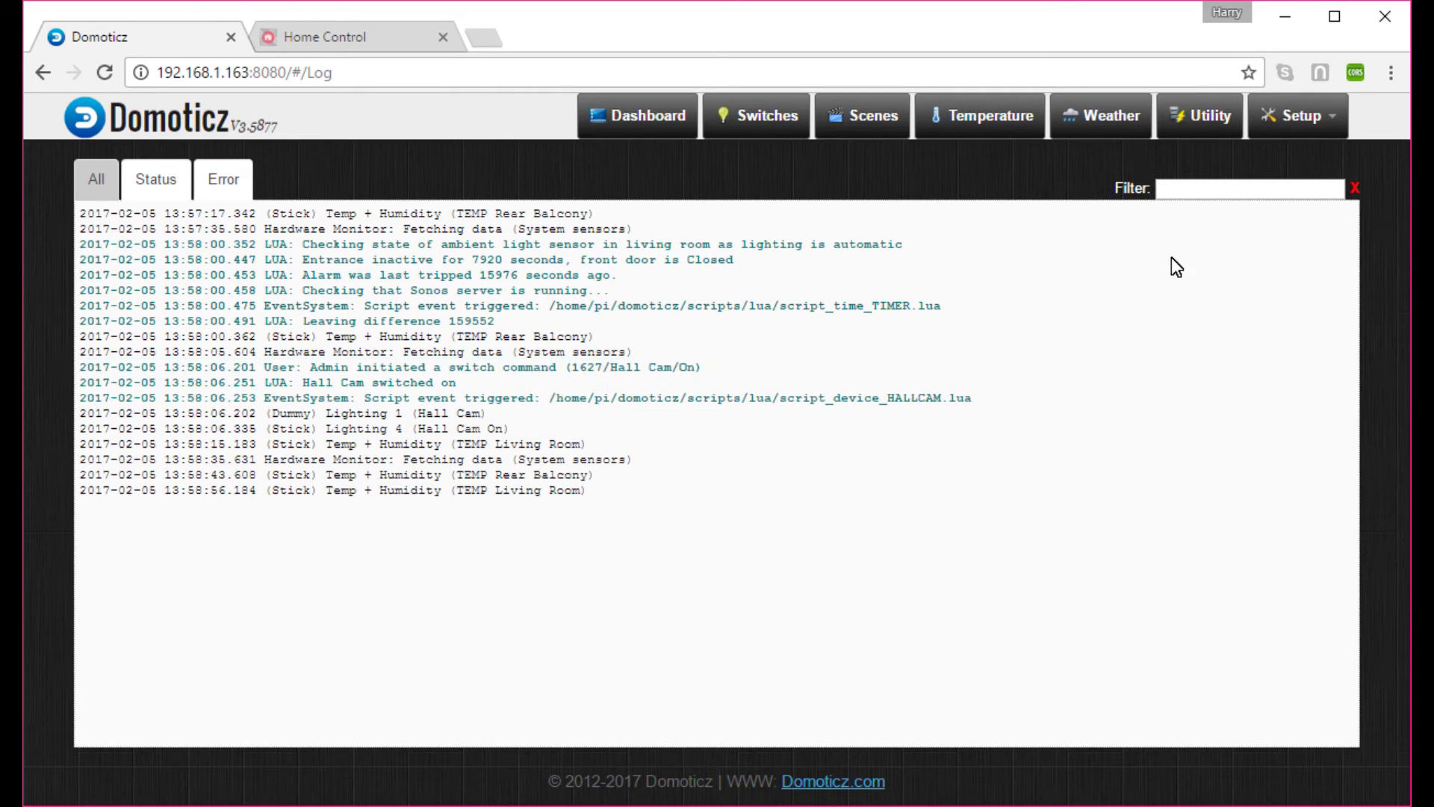
# Return to the Switches list, turn Hall Cam off, and examine the matching script and device entries in the log
pyautogui.click(1271, 118)
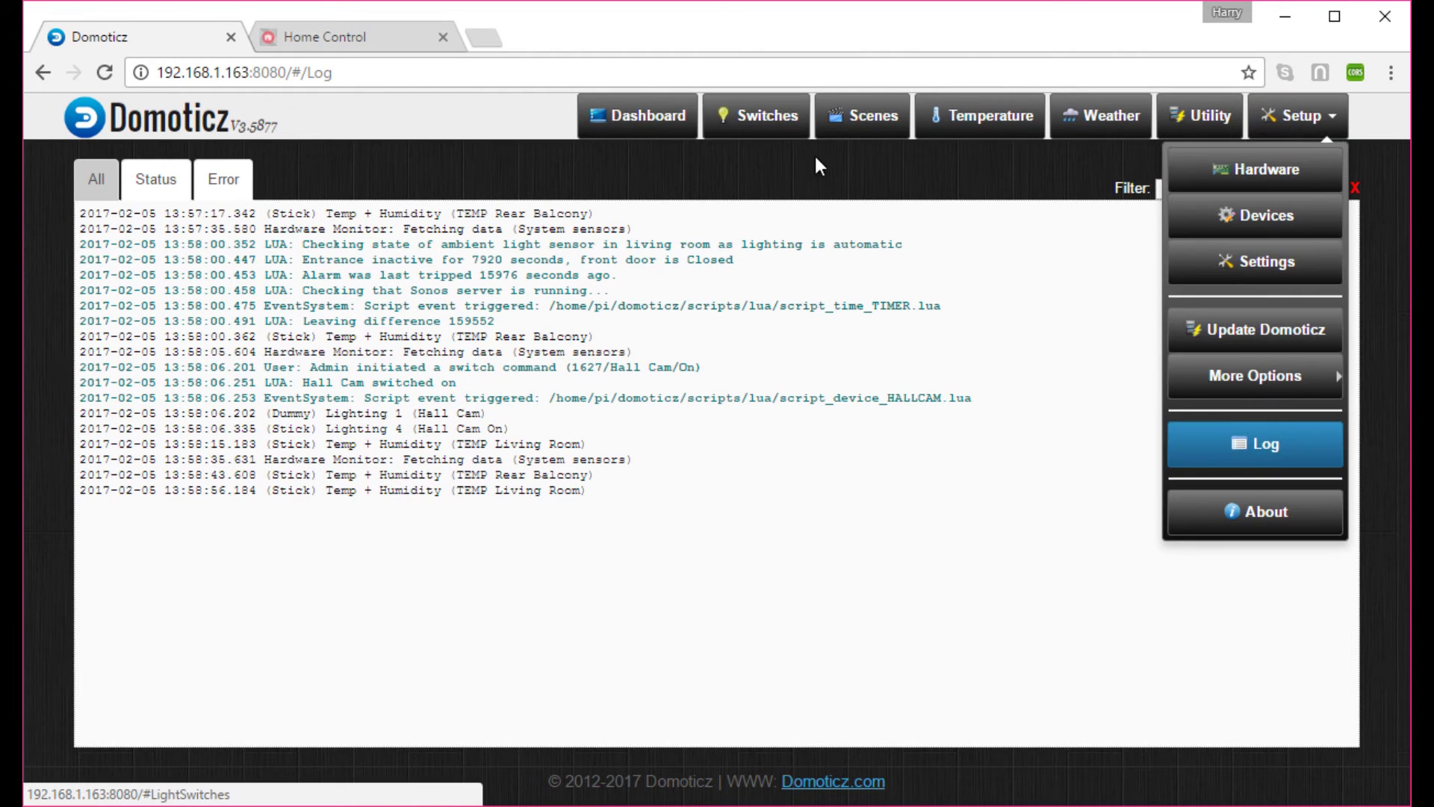
pyautogui.click(762, 113)
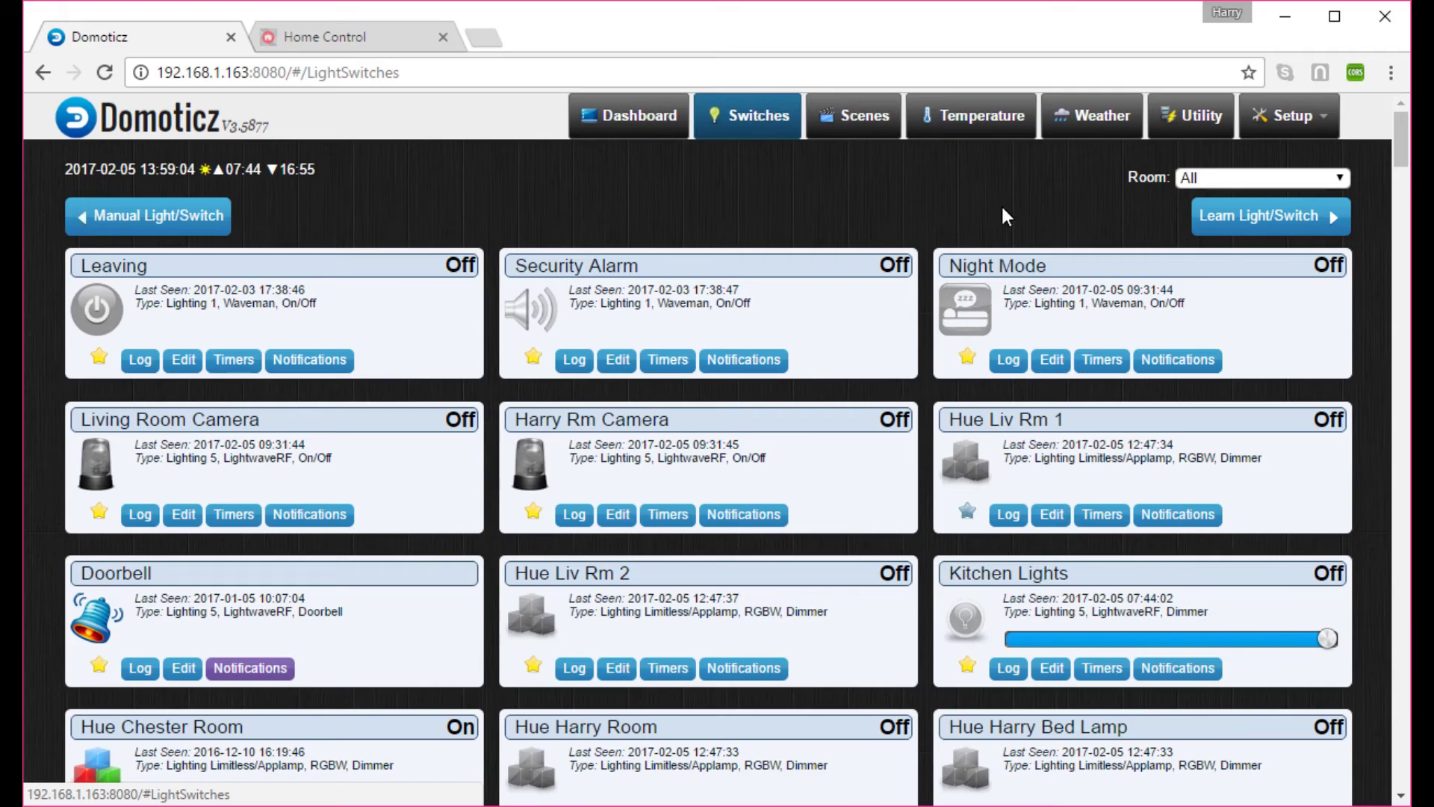
pyautogui.scroll(-1, 1379, 250)
pyautogui.scroll(-20, 1379, 249)
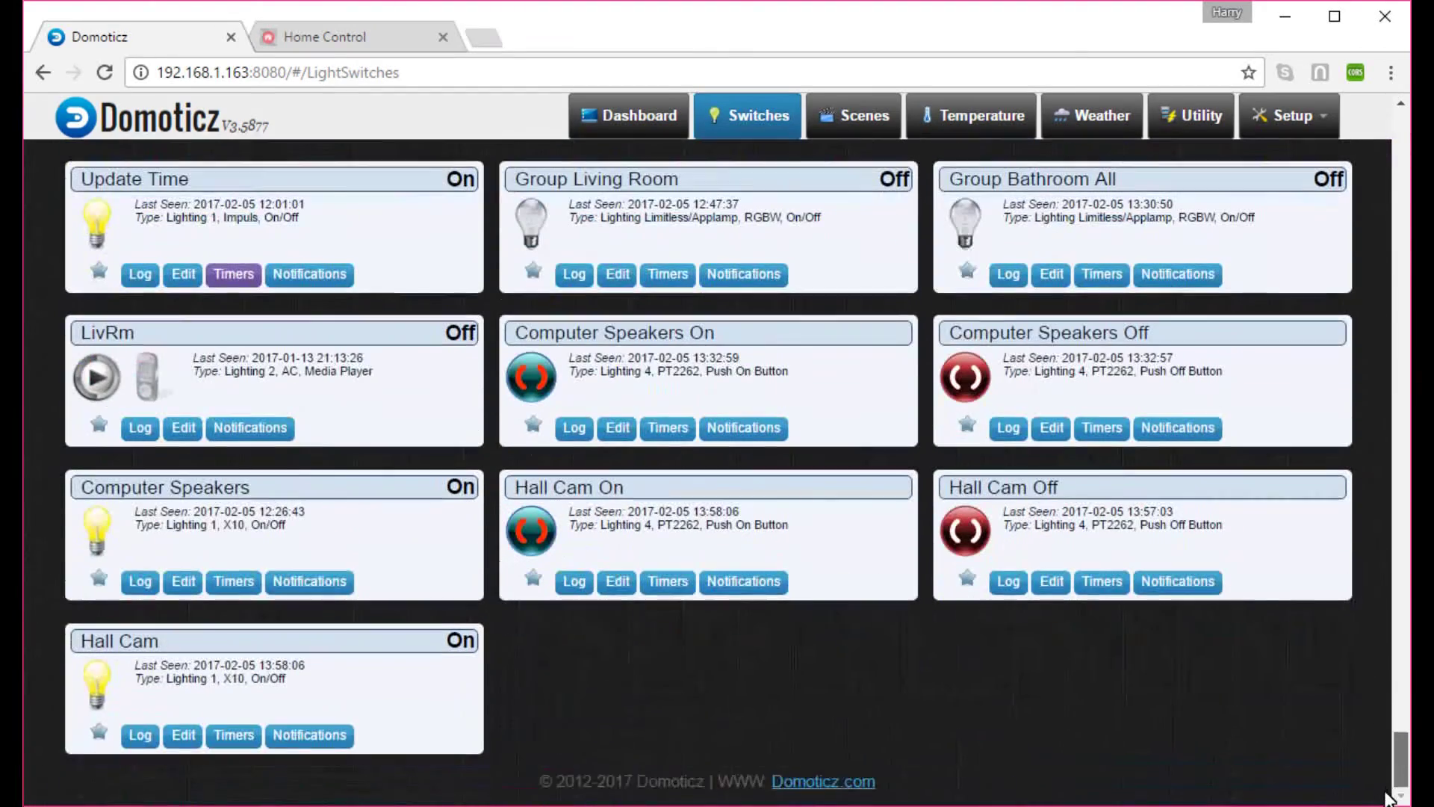
pyautogui.click(88, 673)
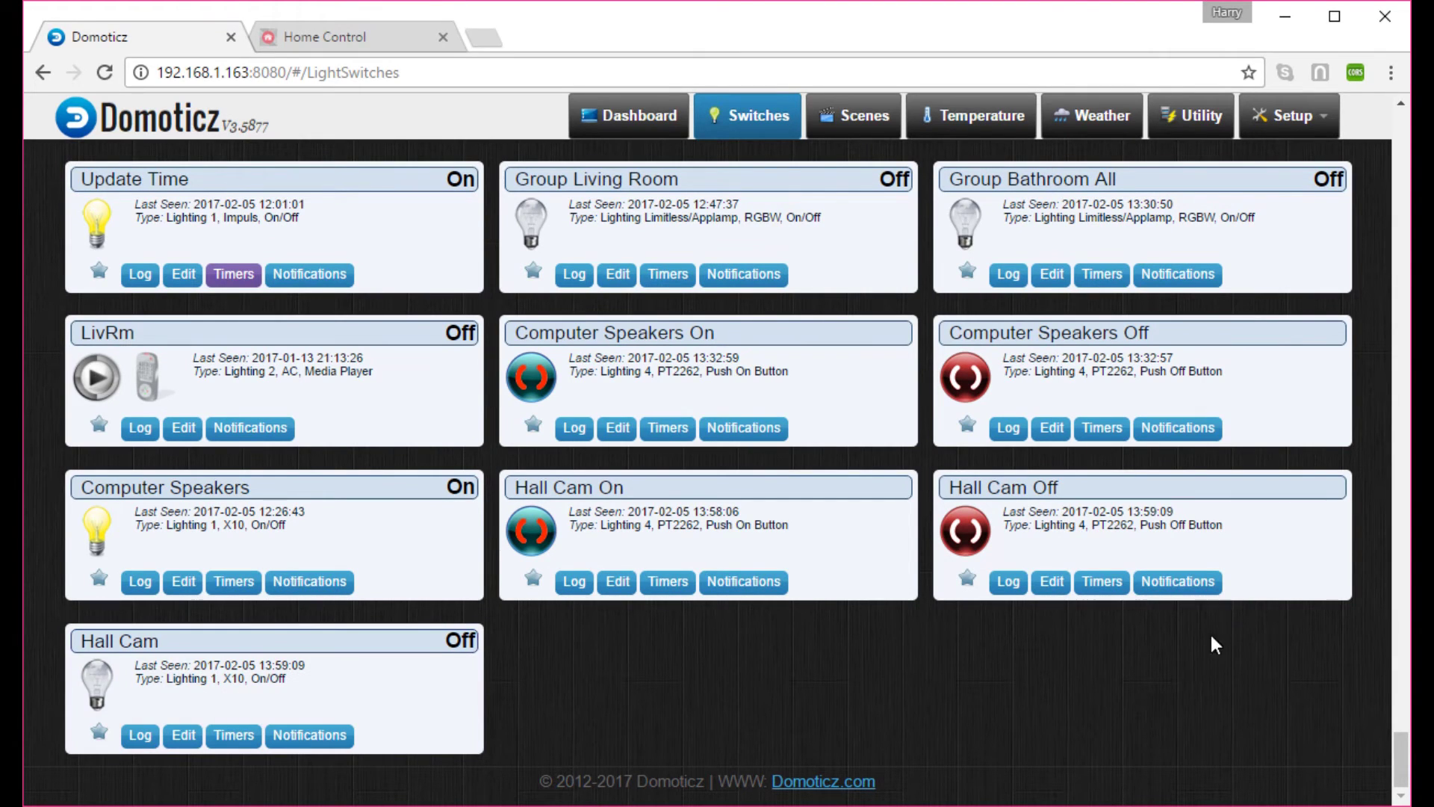
pyautogui.click(1284, 117)
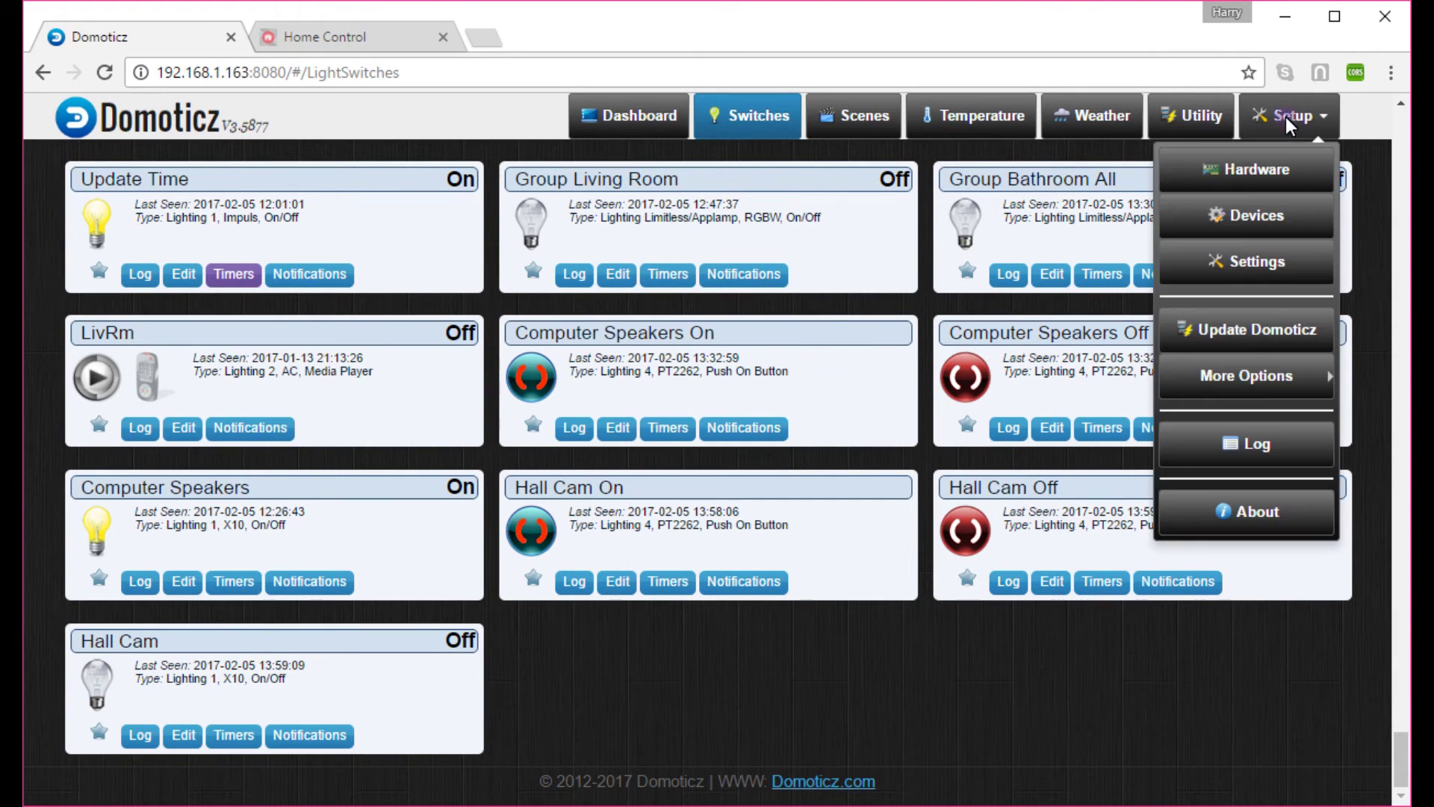
pyautogui.click(1250, 442)
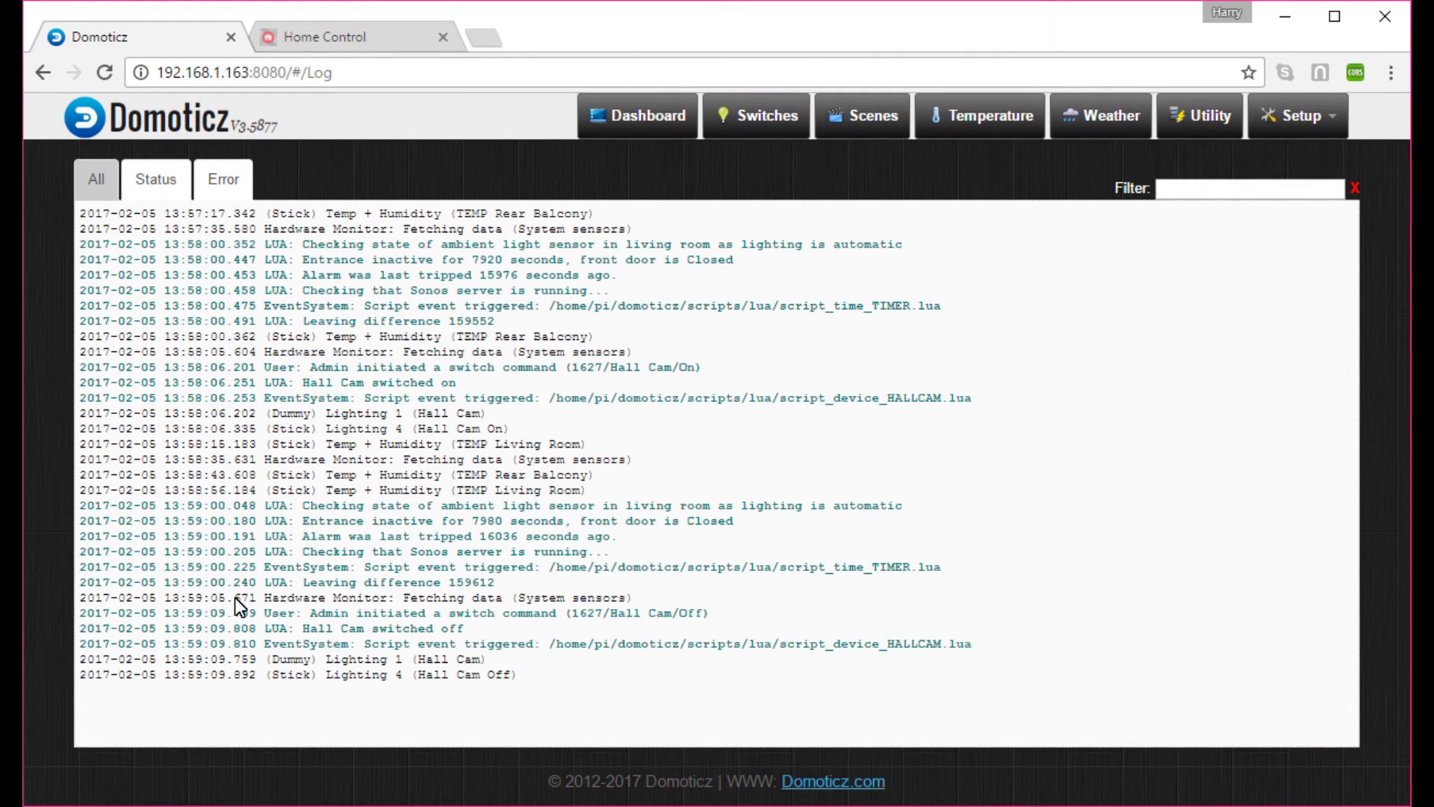
pyautogui.moveTo(139, 615); pyautogui.dragTo(594, 691)
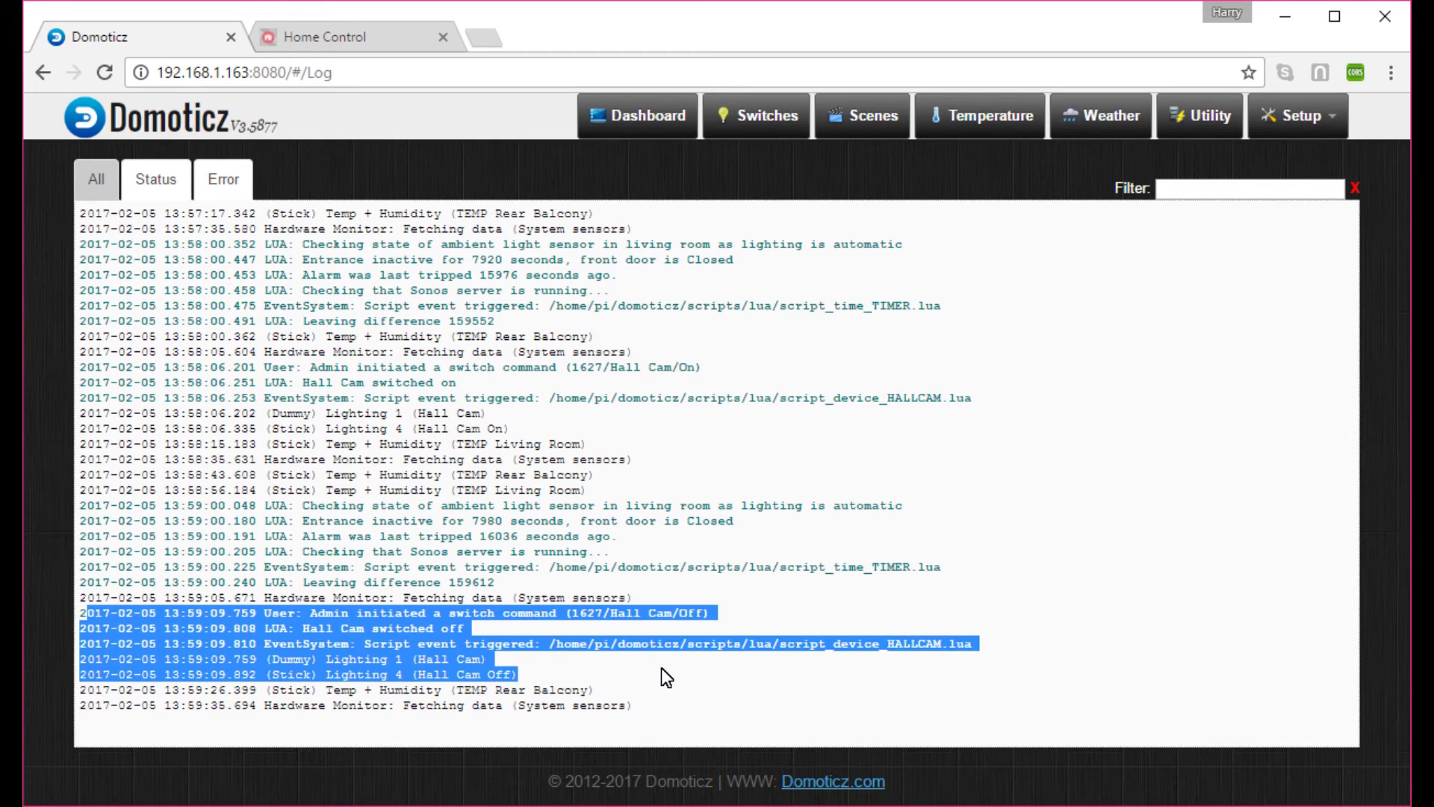
# Go back to the end of the Switches list and toggle Hall Cam on and off again to test it
pyautogui.click(751, 120)
pyautogui.moveTo(1397, 158); pyautogui.dragTo(1397, 776)
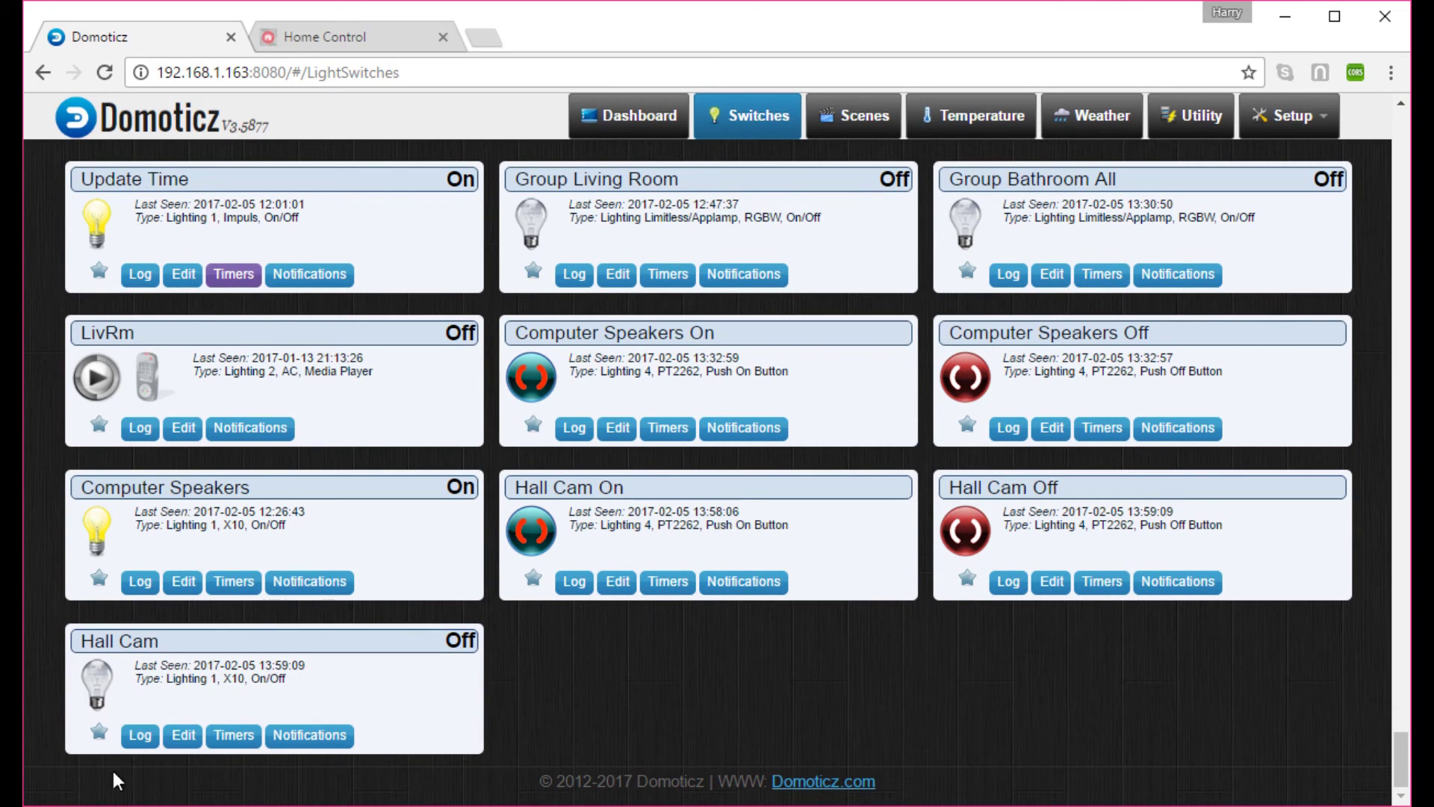
pyautogui.click(94, 682)
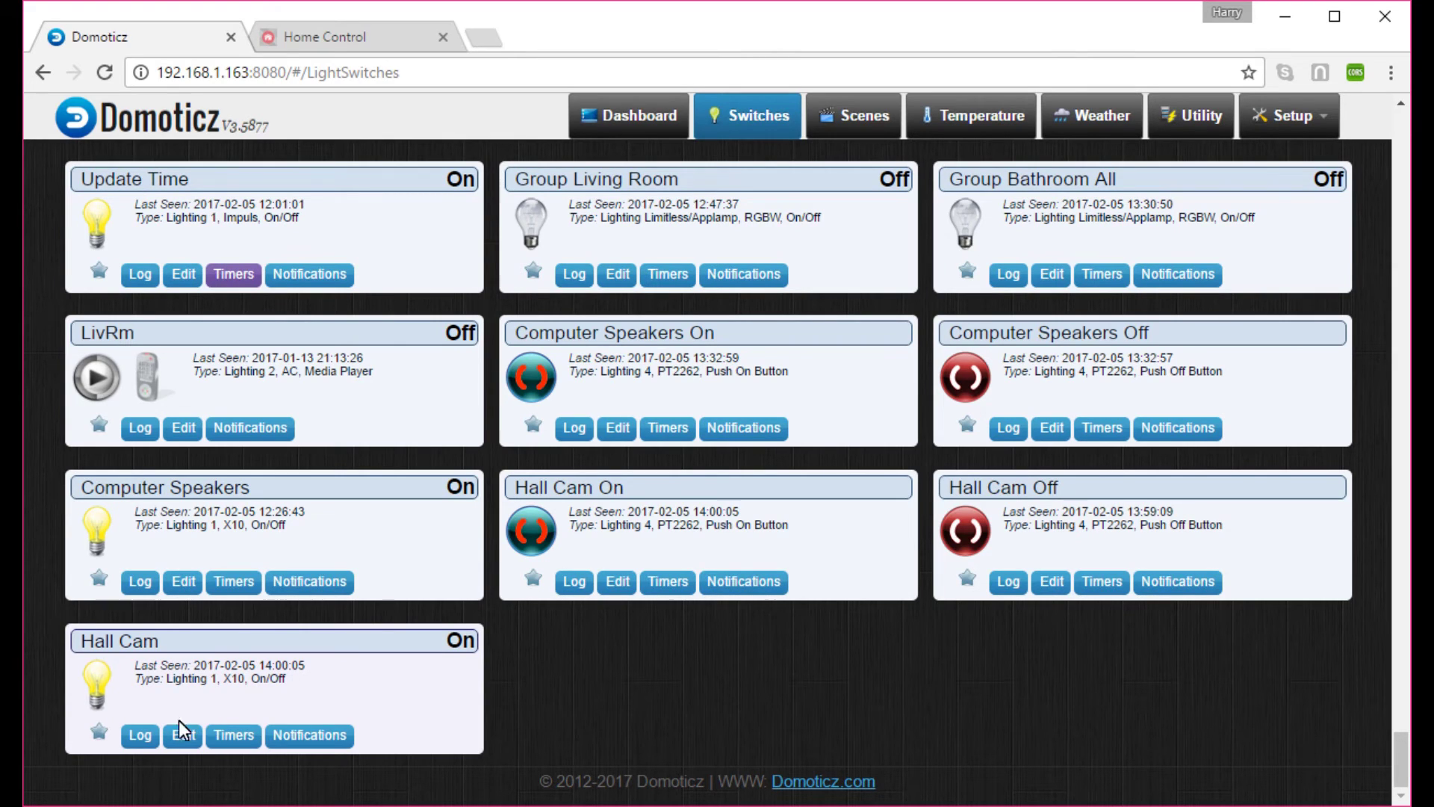
pyautogui.click(98, 676)
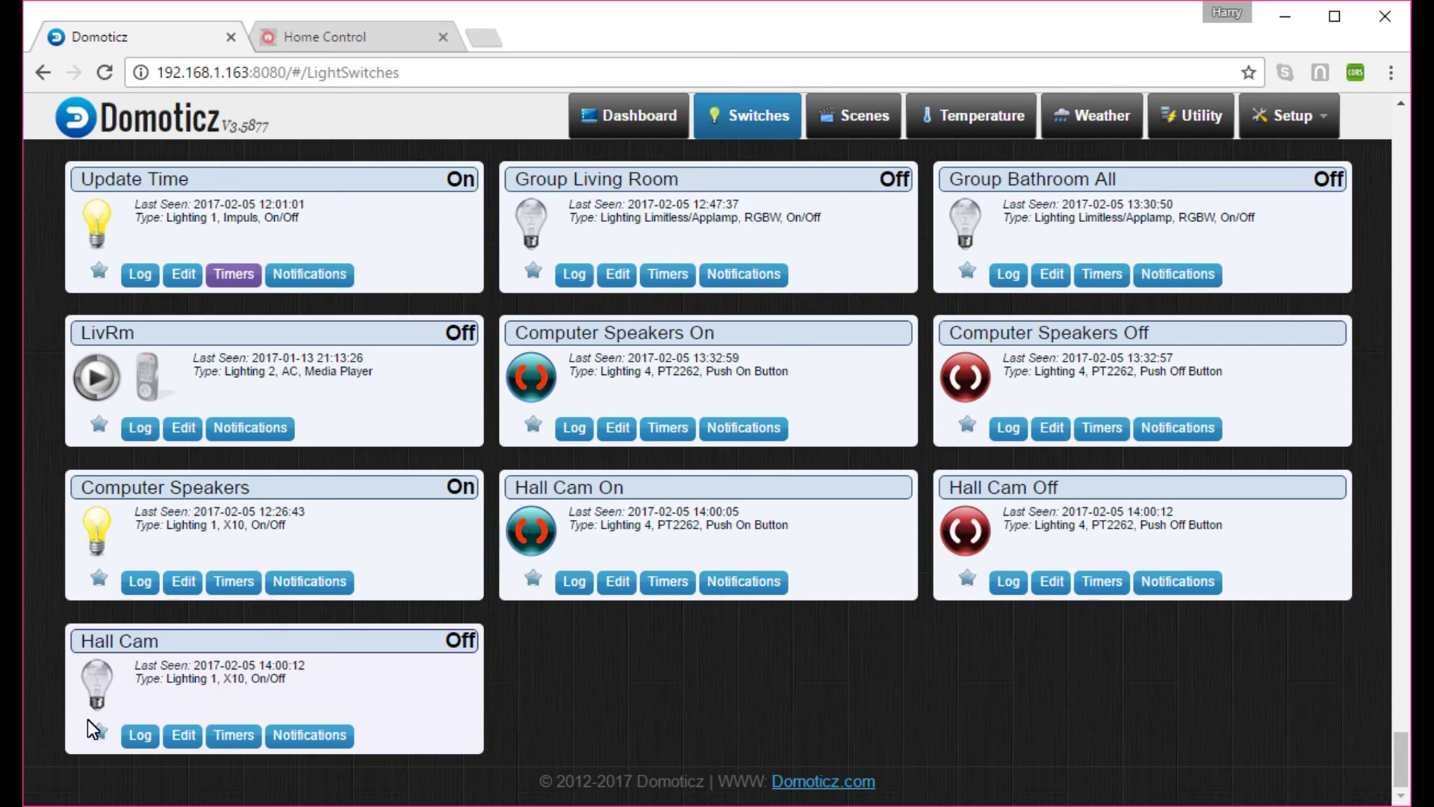
# Change the Hall Cam switch's icon to Generic and save the device settings
pyautogui.click(185, 736)
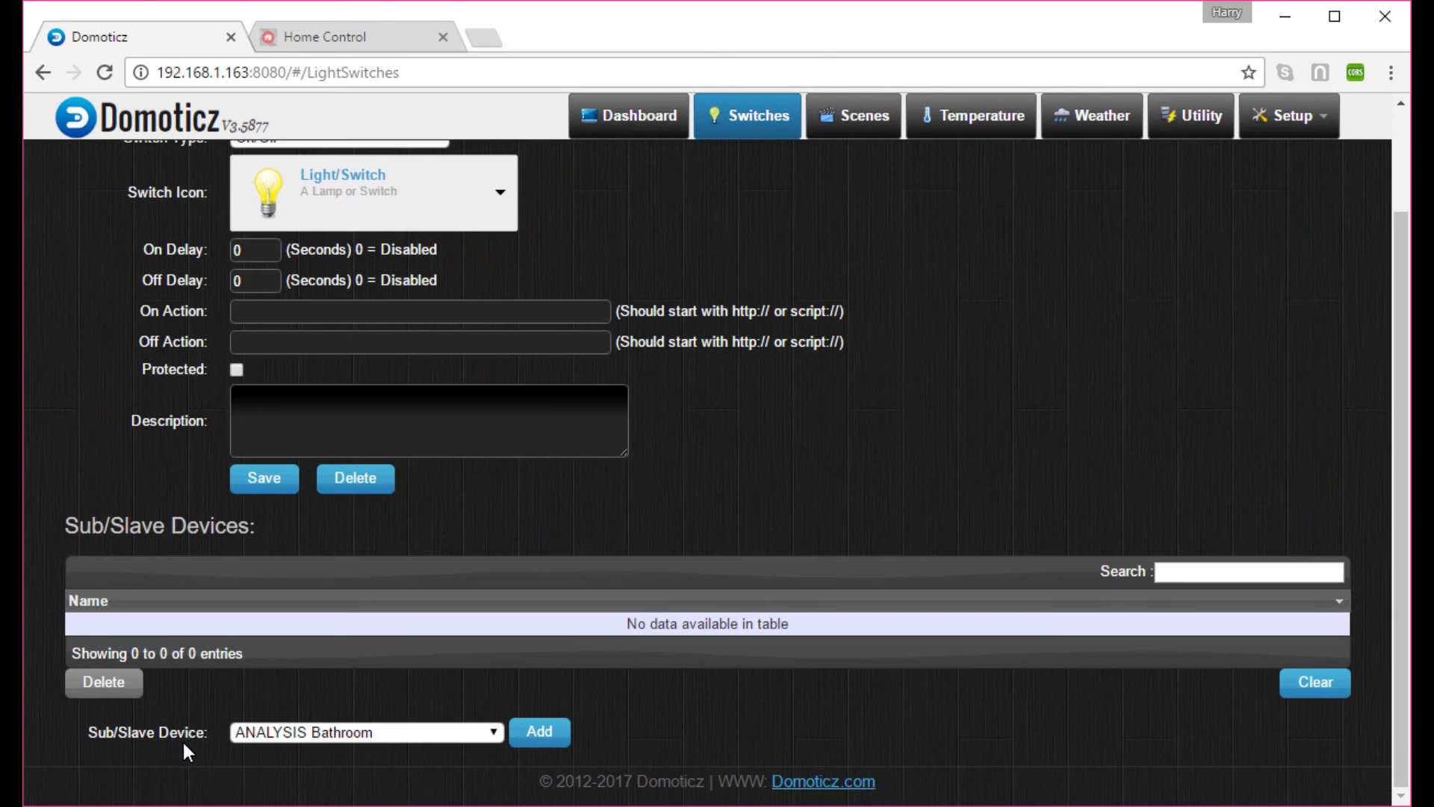
pyautogui.click(472, 205)
pyautogui.scroll(2, 536, 240)
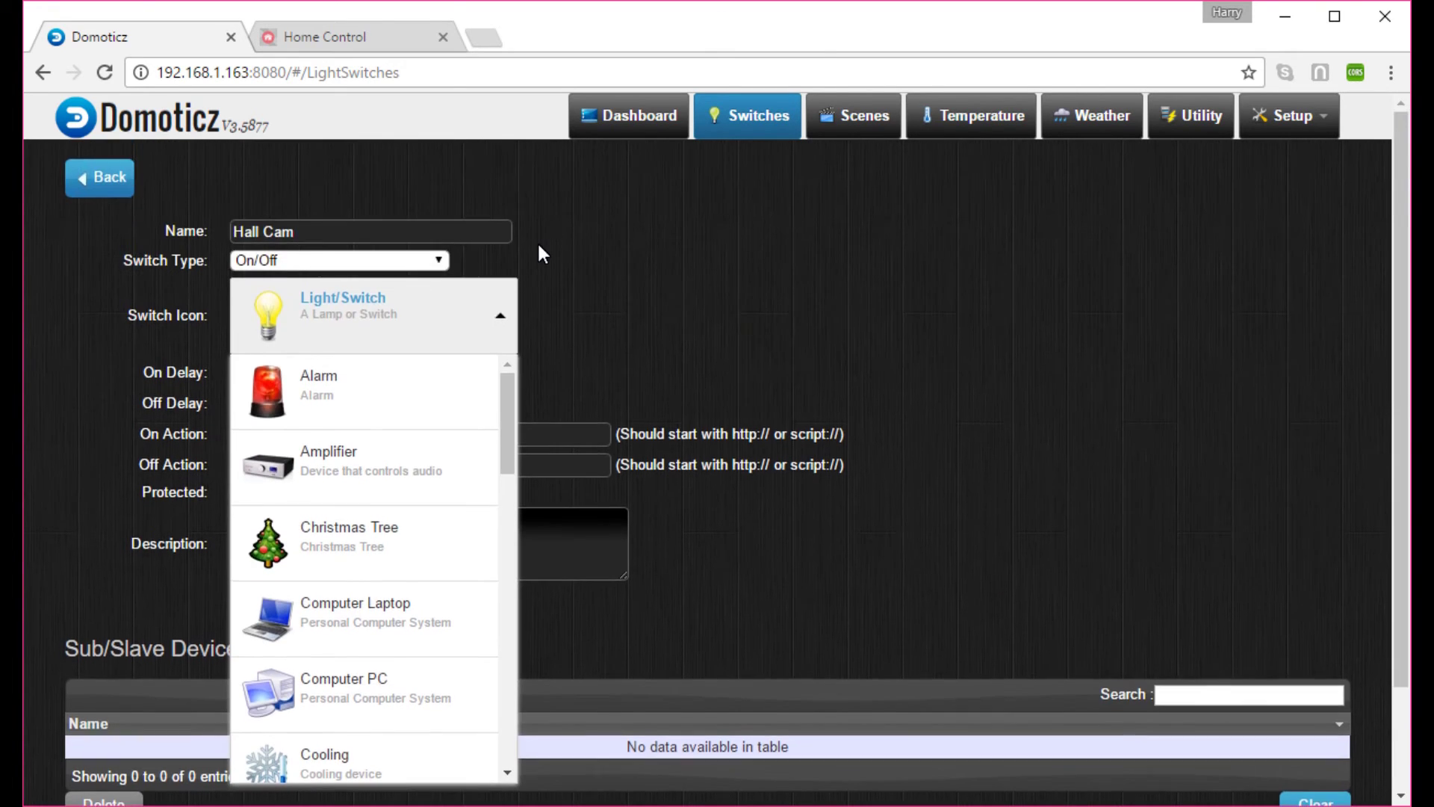
pyautogui.moveTo(509, 407); pyautogui.dragTo(504, 540)
pyautogui.click(320, 503)
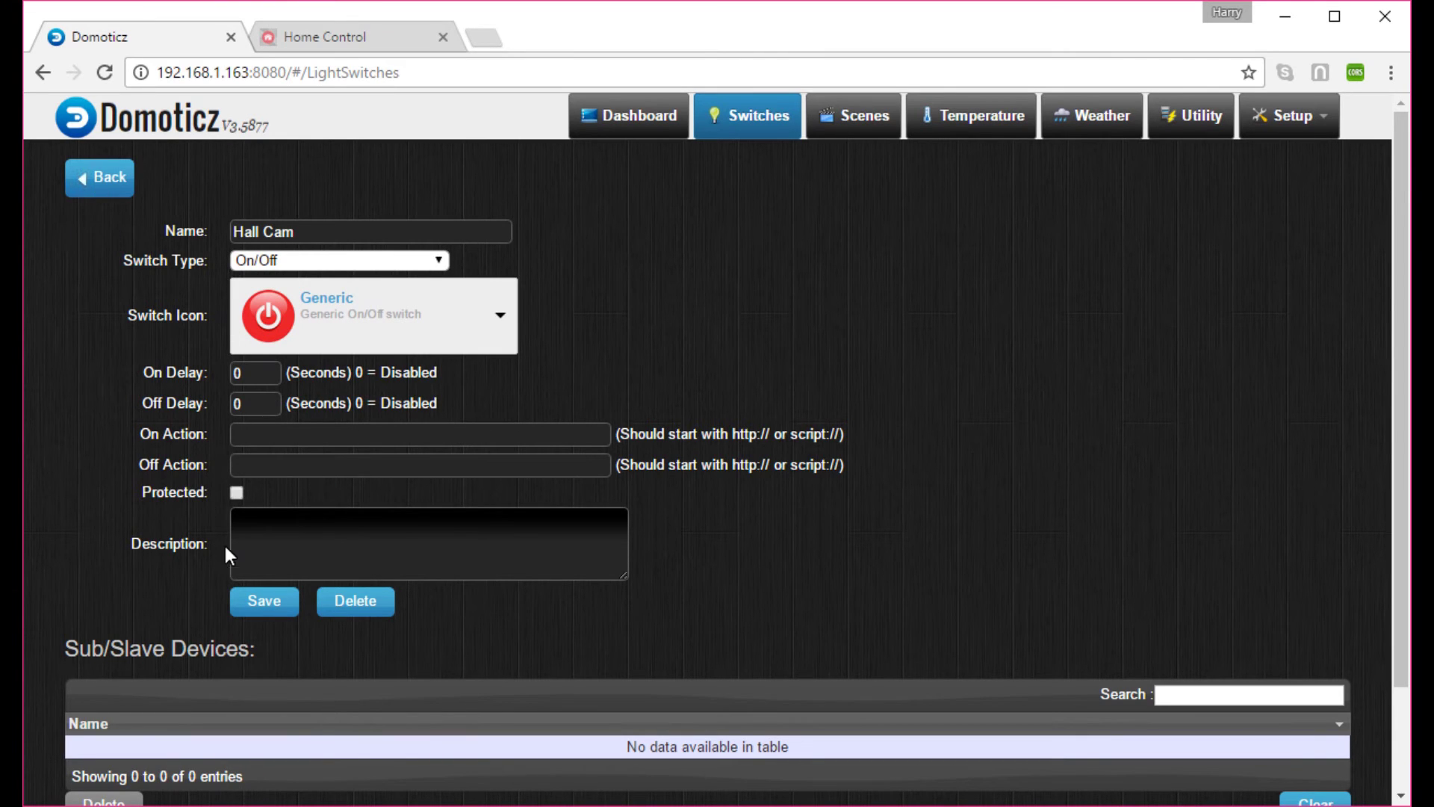
pyautogui.click(256, 614)
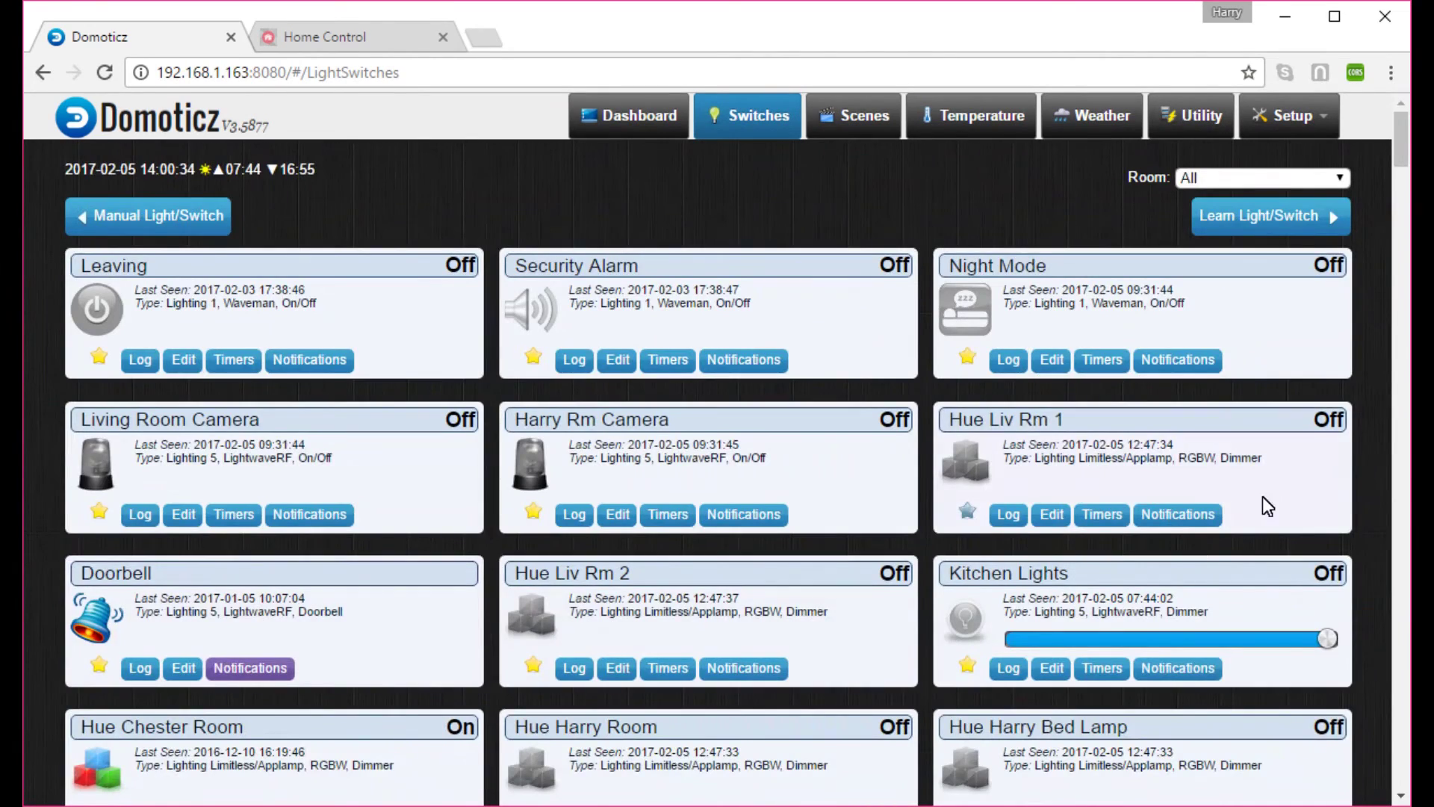
# Find Hall Cam at the end of the Switches list and switch it on
pyautogui.scroll(-20, 1262, 496)
pyautogui.scroll(-20, 1236, 483)
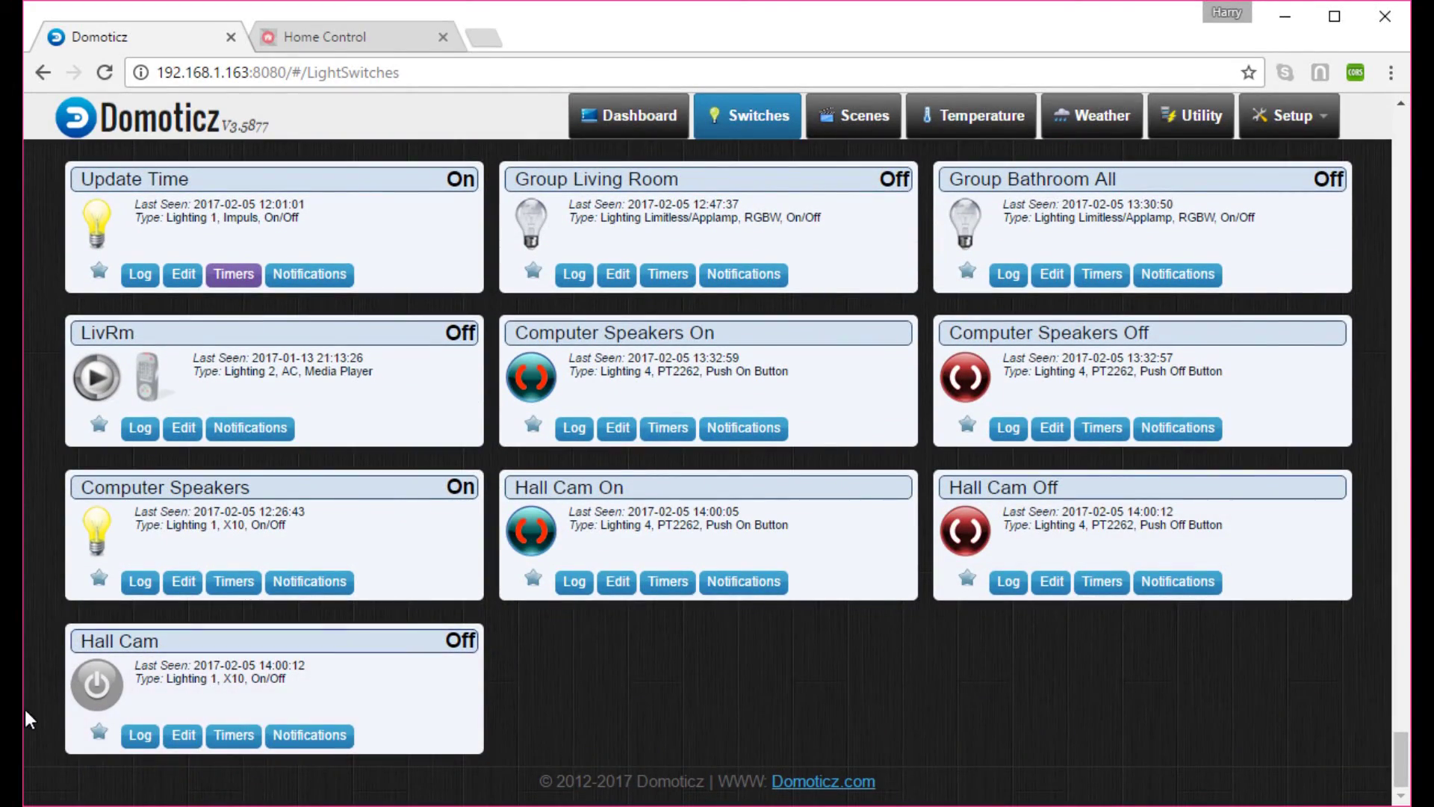
pyautogui.click(106, 687)
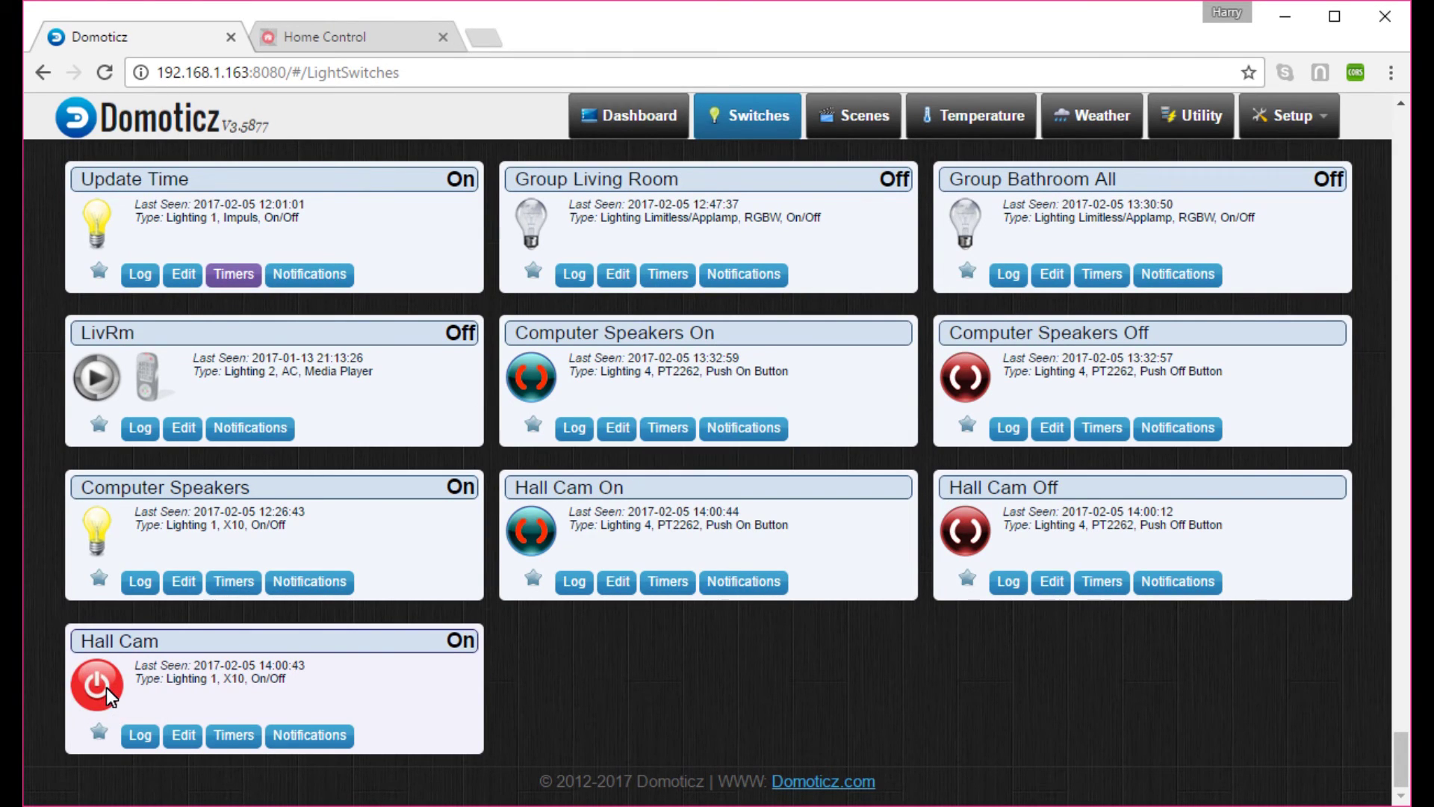